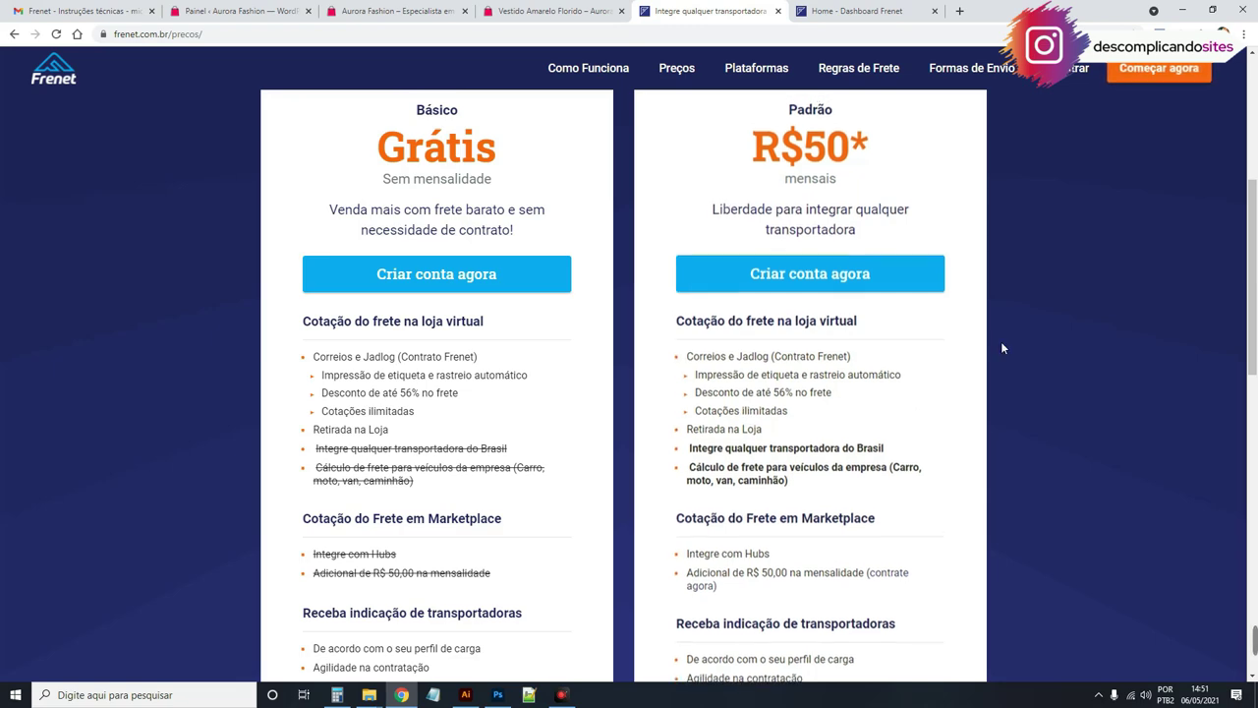
# Step: Compare the Básico and Padrão plans on the Frenet pricing page, then return to the WordPress dashboard
pyautogui.scroll(4, 430, 398)
pyautogui.scroll(-4, 429, 398)
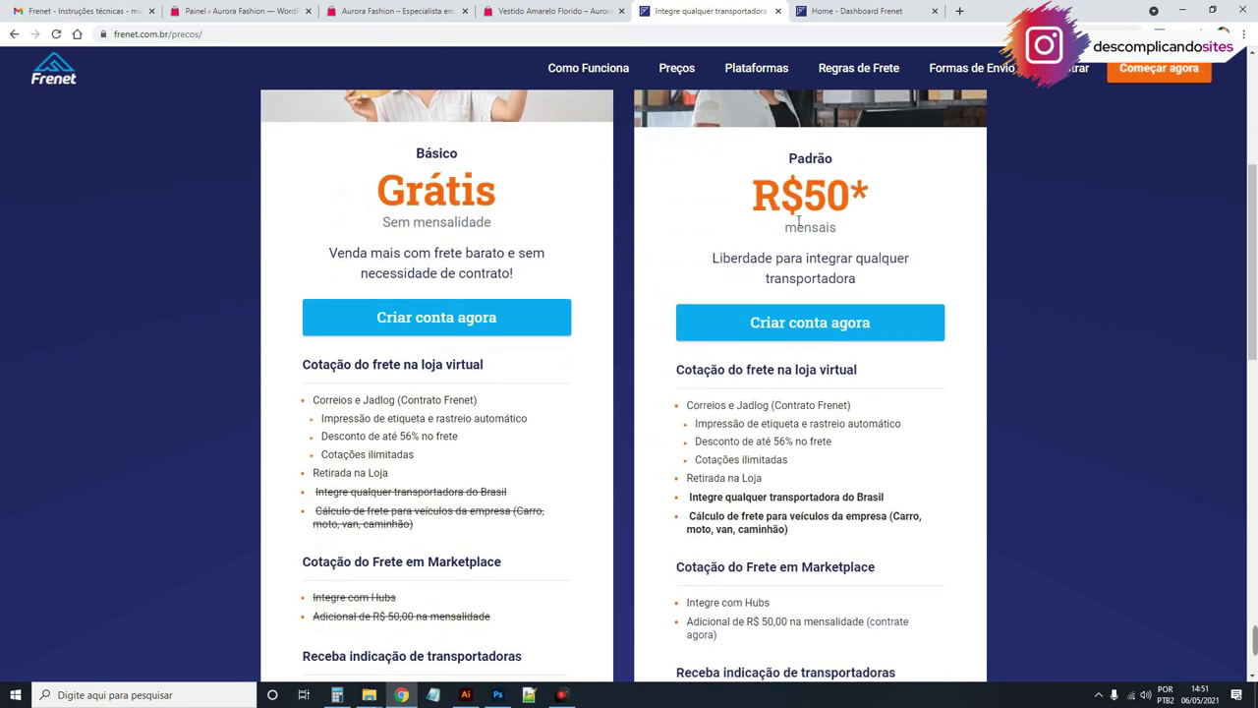
pyautogui.scroll(-2, 597, 176)
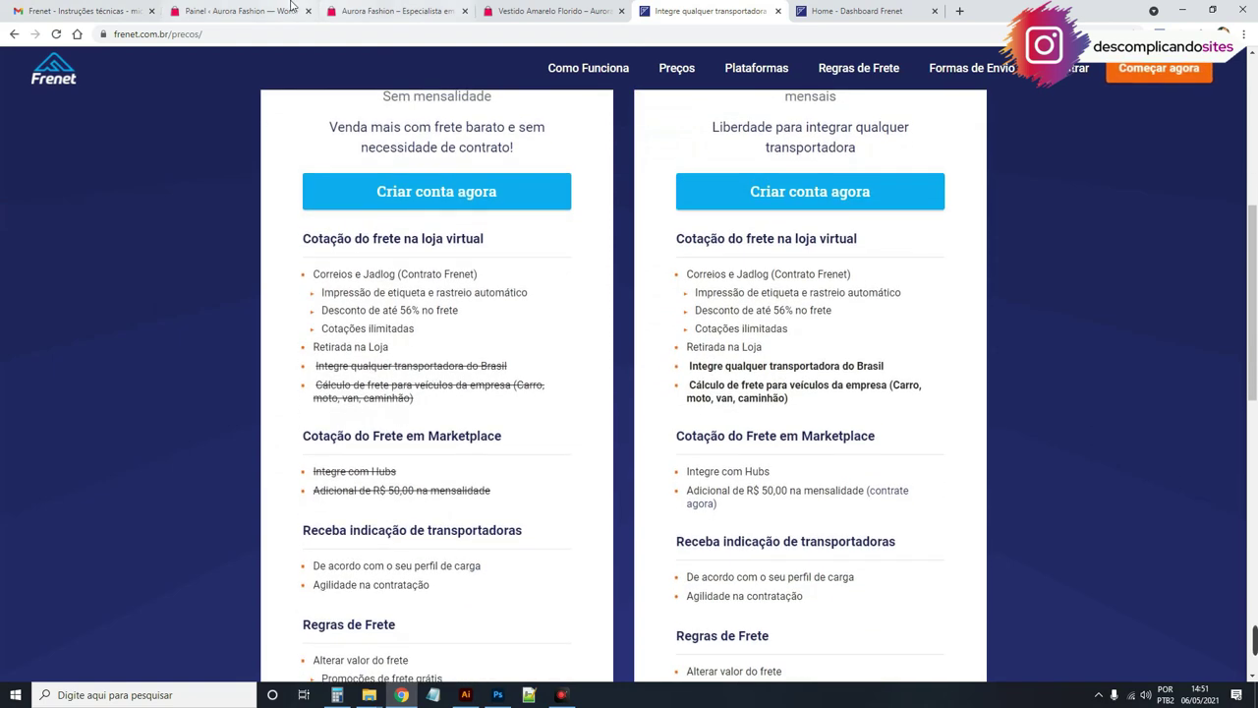
pyautogui.hotkey('ctrl', '2')
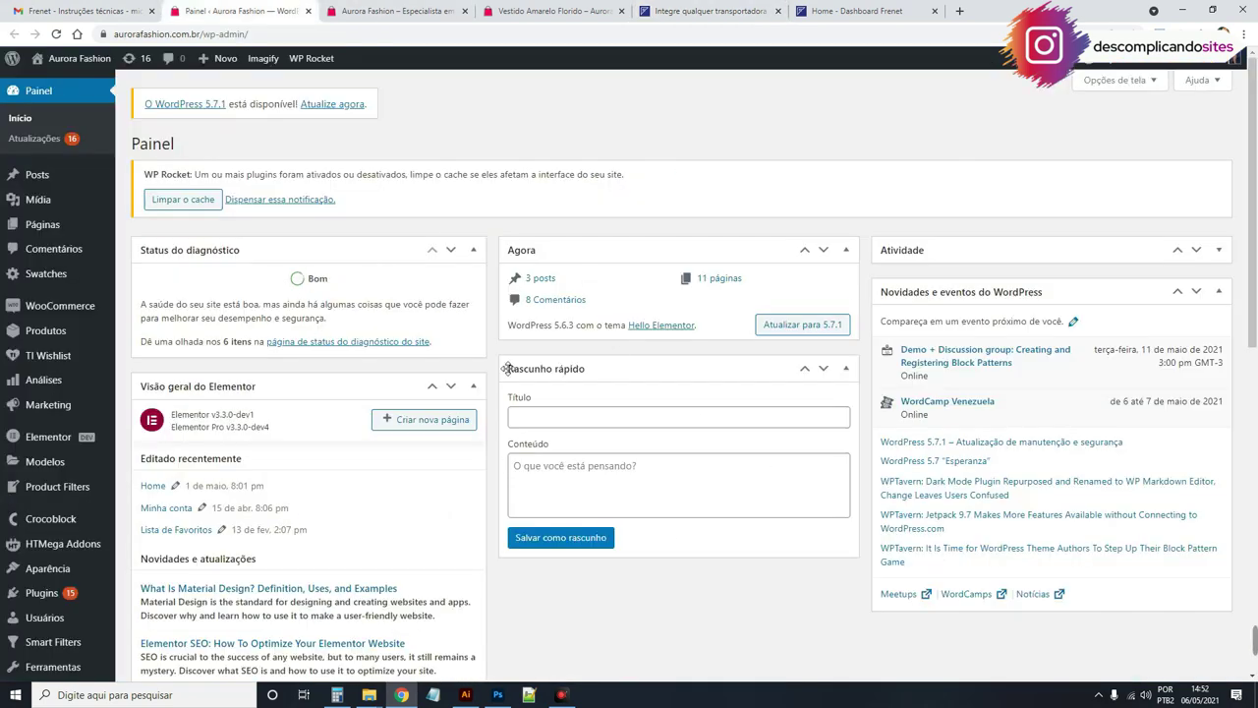
# Step: Search 'fre' under Add New Plugins, then install and activate Frenet Shipping Gateway for WooCommerce
pyautogui.scroll(-1, 398, 587)
pyautogui.moveTo(88, 541)
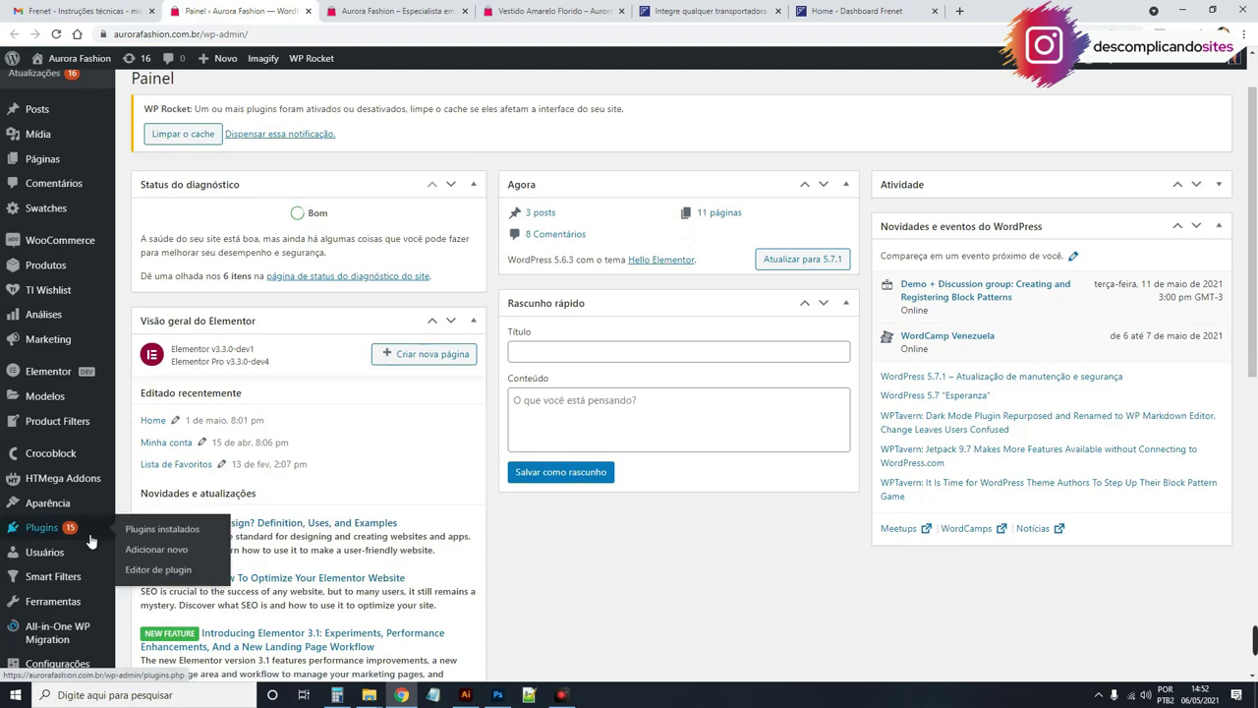
pyautogui.click(149, 551)
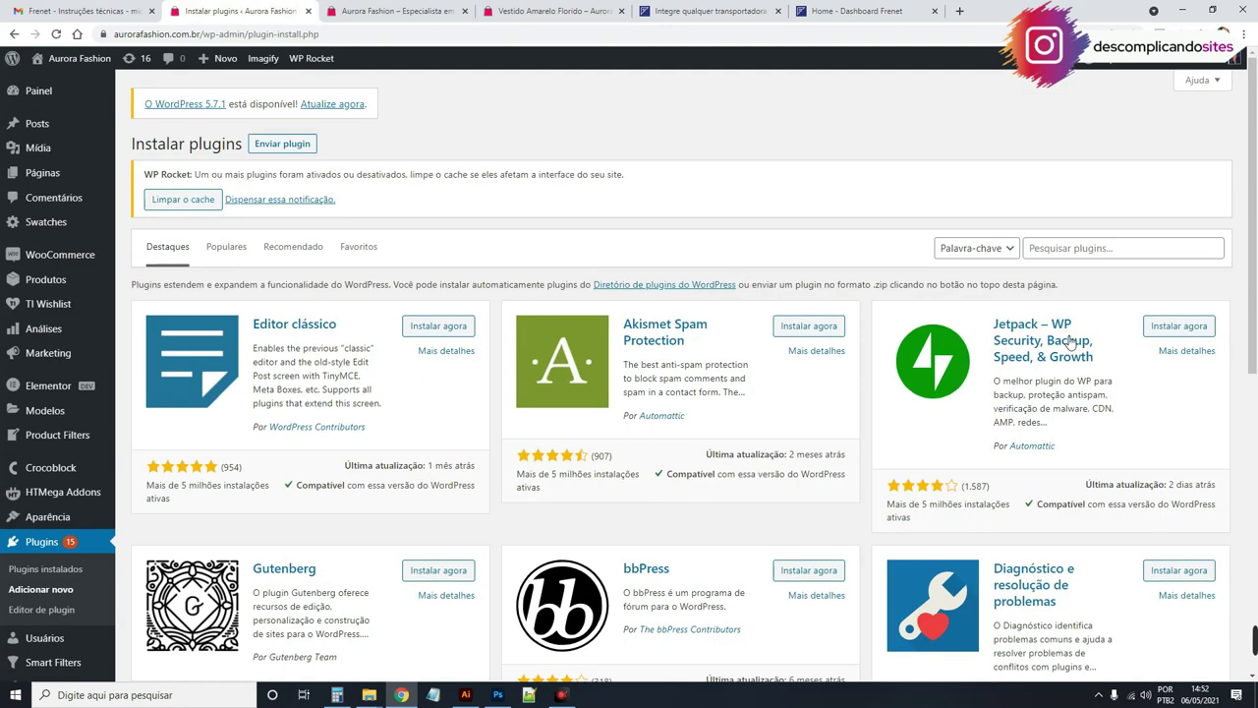
pyautogui.click(1072, 248)
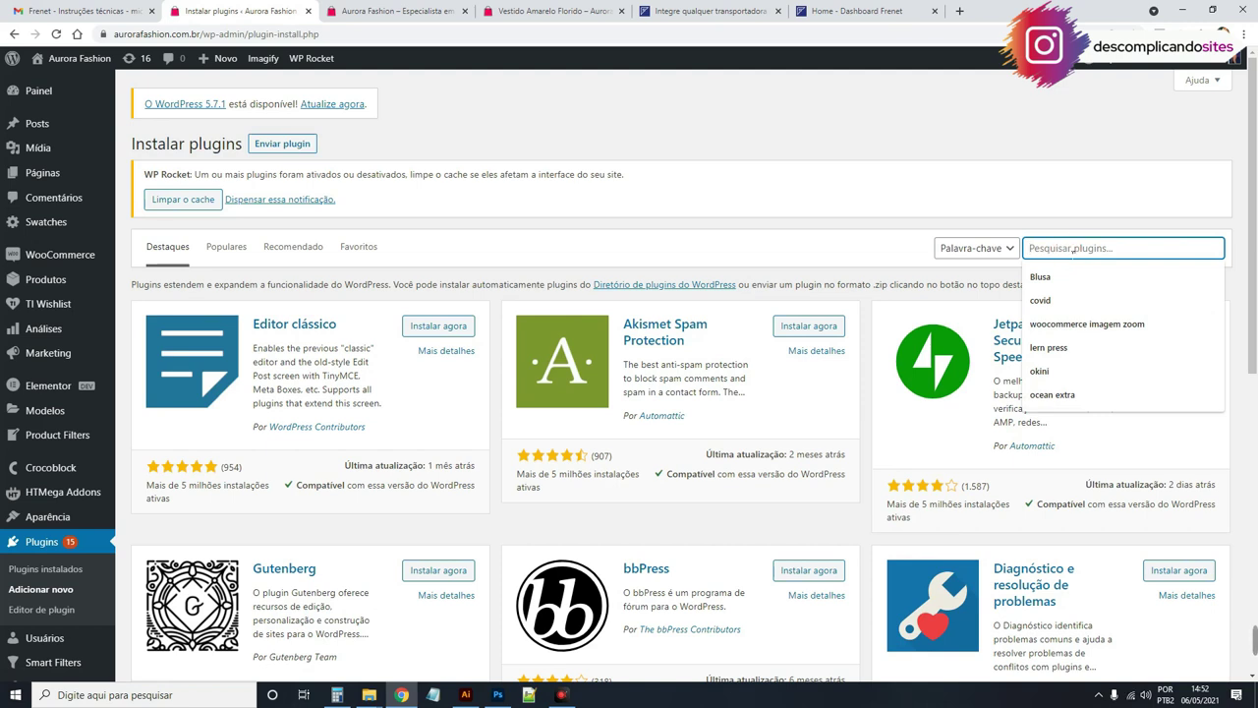
pyautogui.write('frenet')
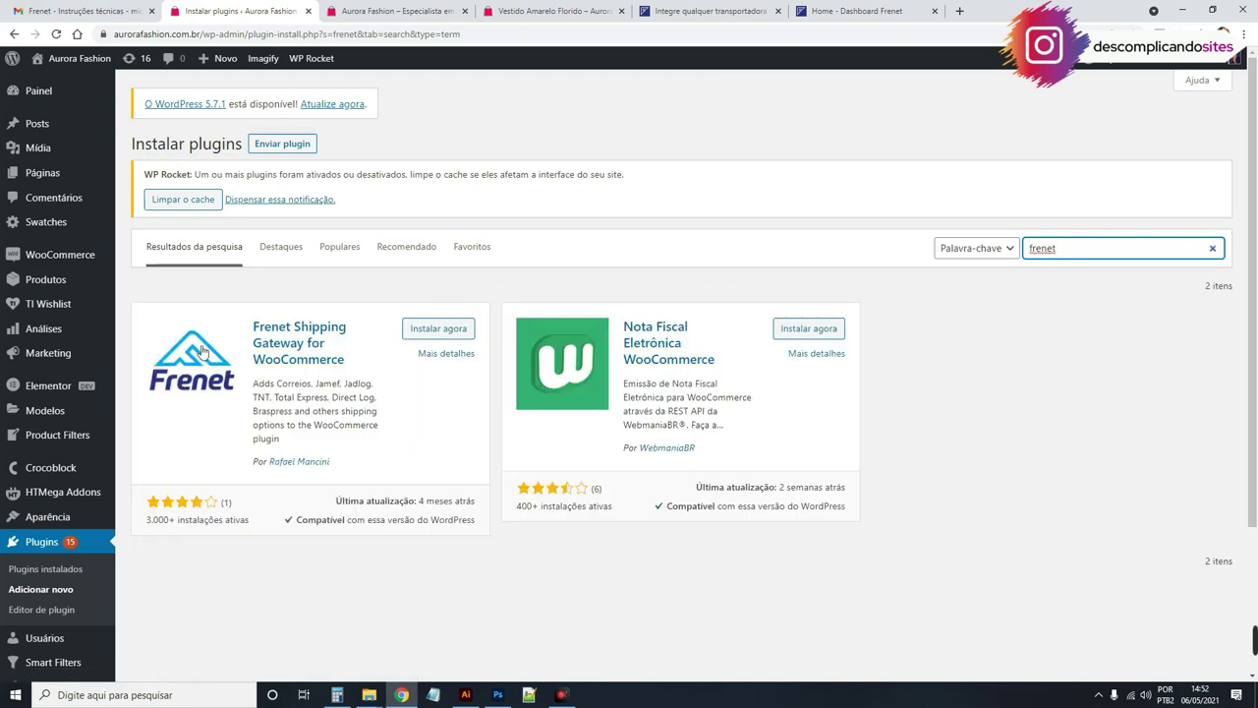
pyautogui.click(440, 326)
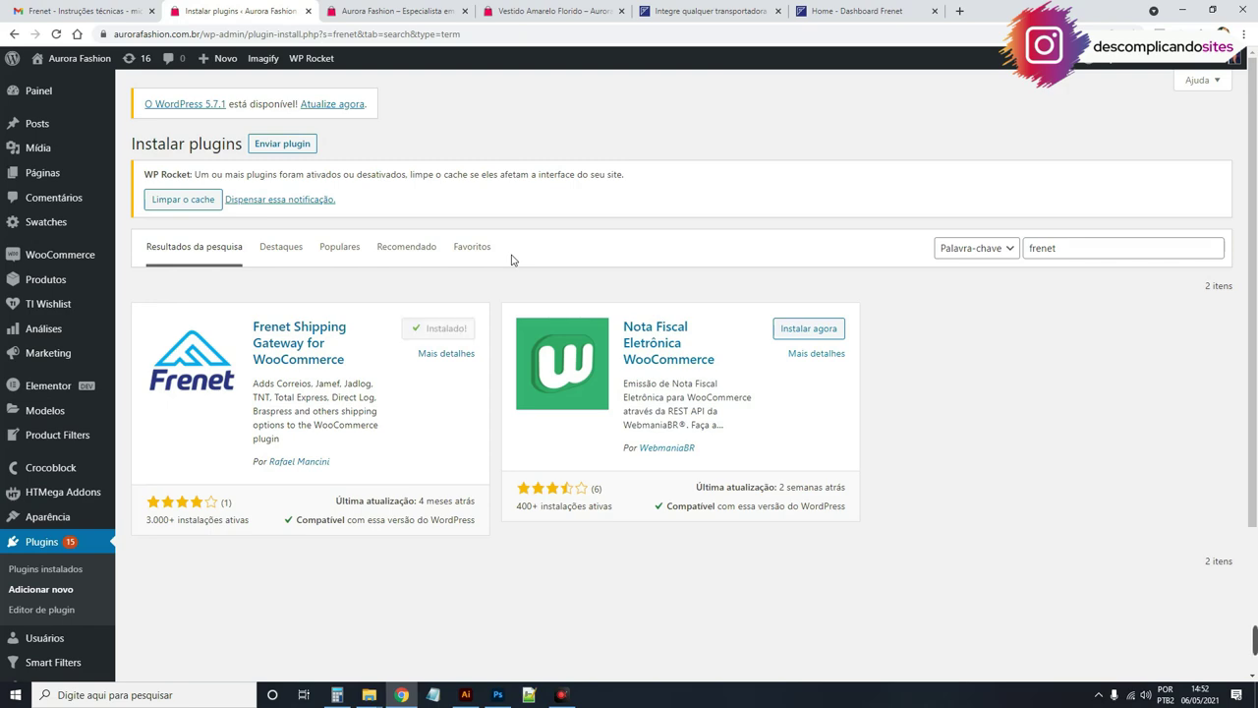
pyautogui.click(454, 329)
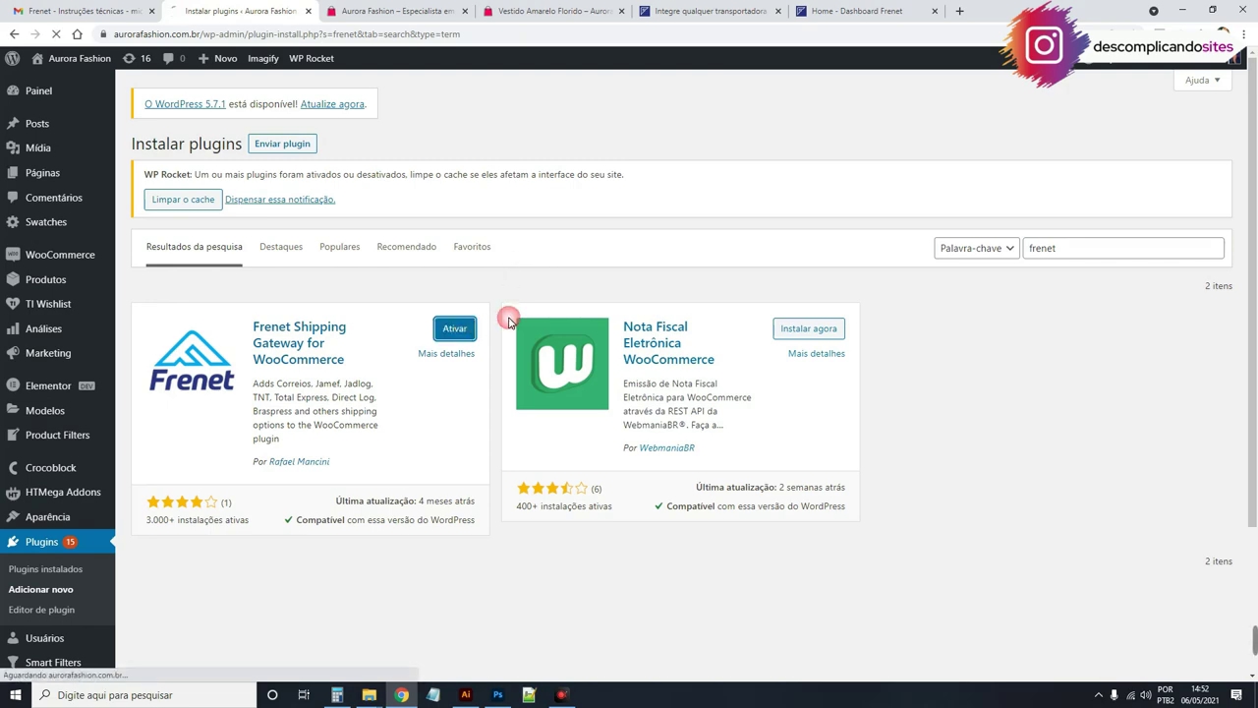
# Step: Go to the WooCommerce settings' shipping (Entrega) section
pyautogui.scroll(-2, 775, 401)
pyautogui.scroll(-2, 774, 401)
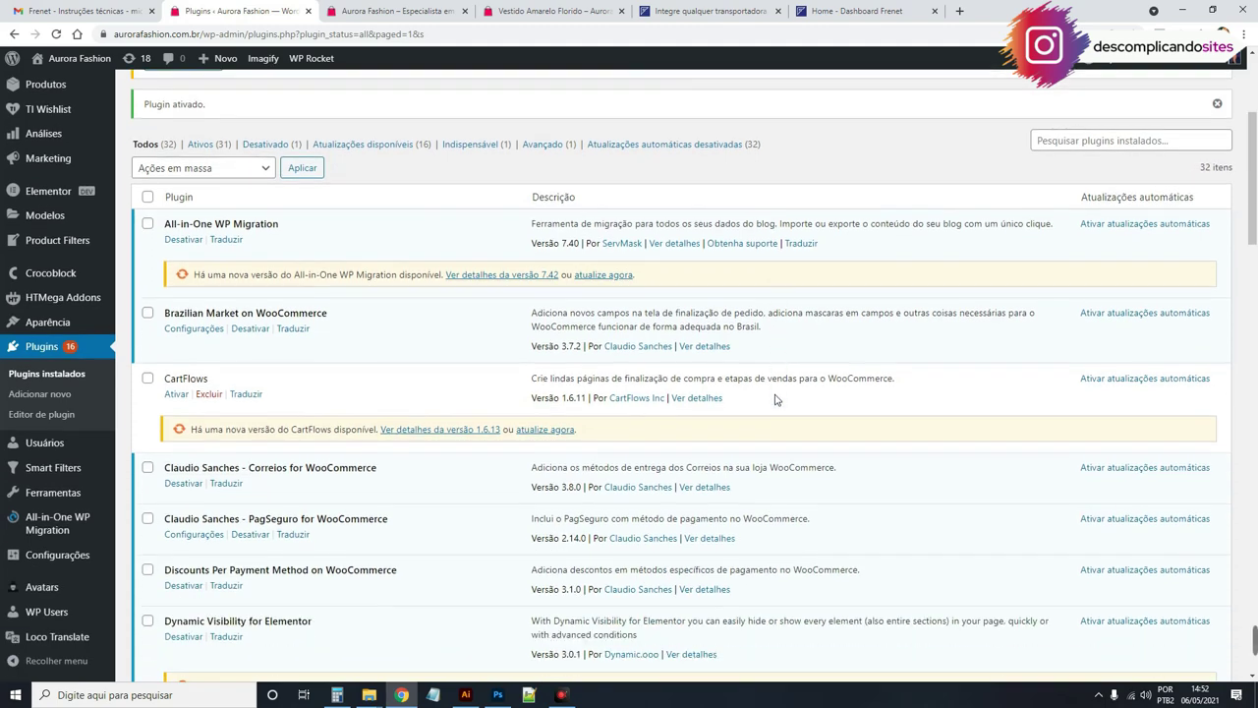
pyautogui.scroll(-1, 776, 398)
pyautogui.scroll(1, 750, 407)
pyautogui.scroll(1, 750, 407)
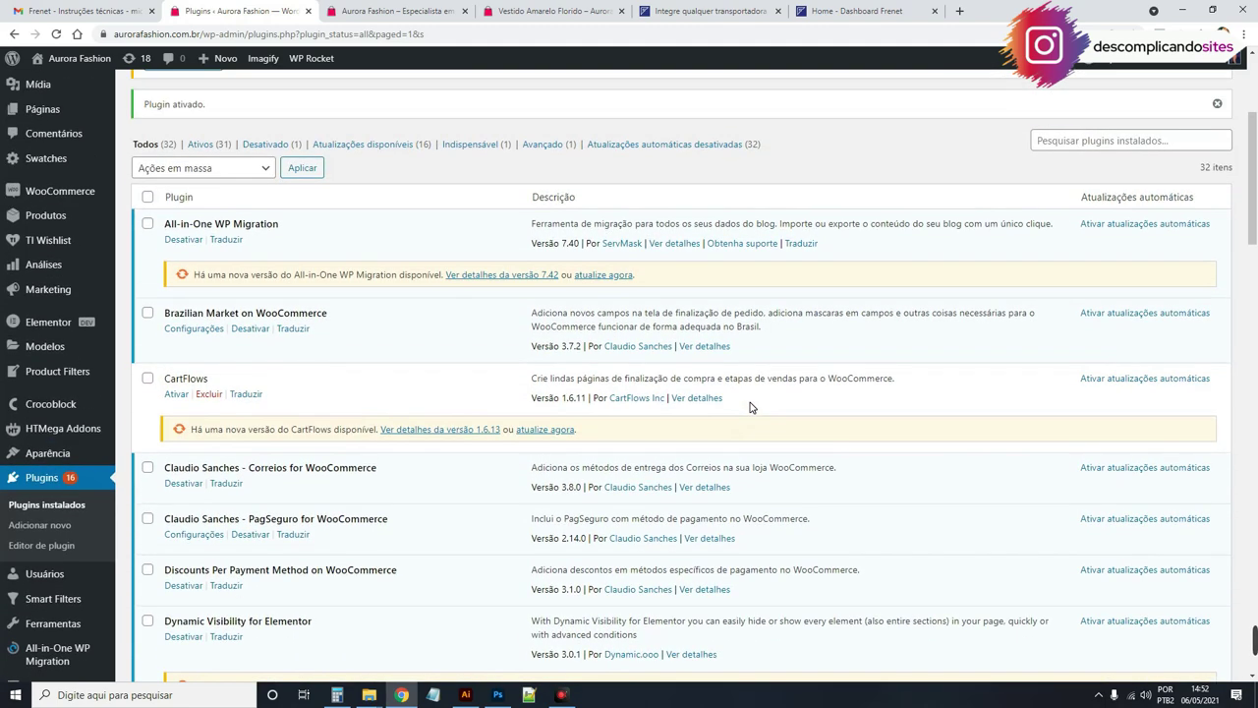
pyautogui.moveTo(103, 192)
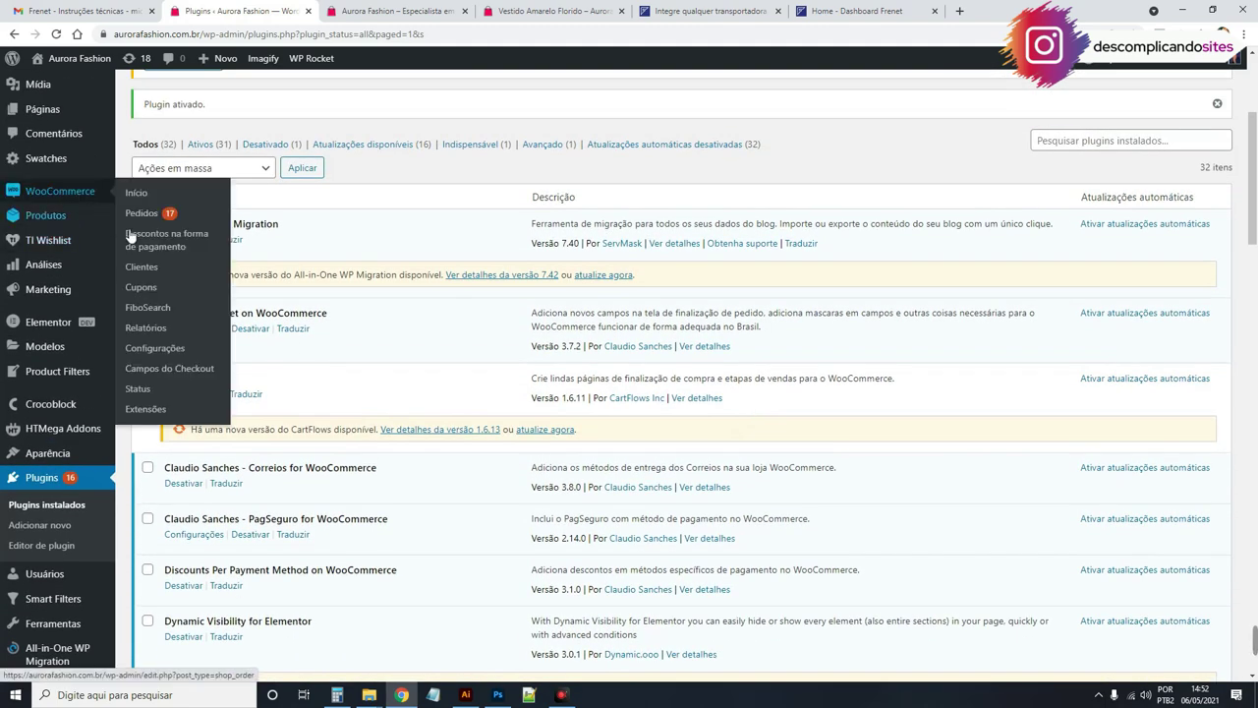
pyautogui.click(179, 350)
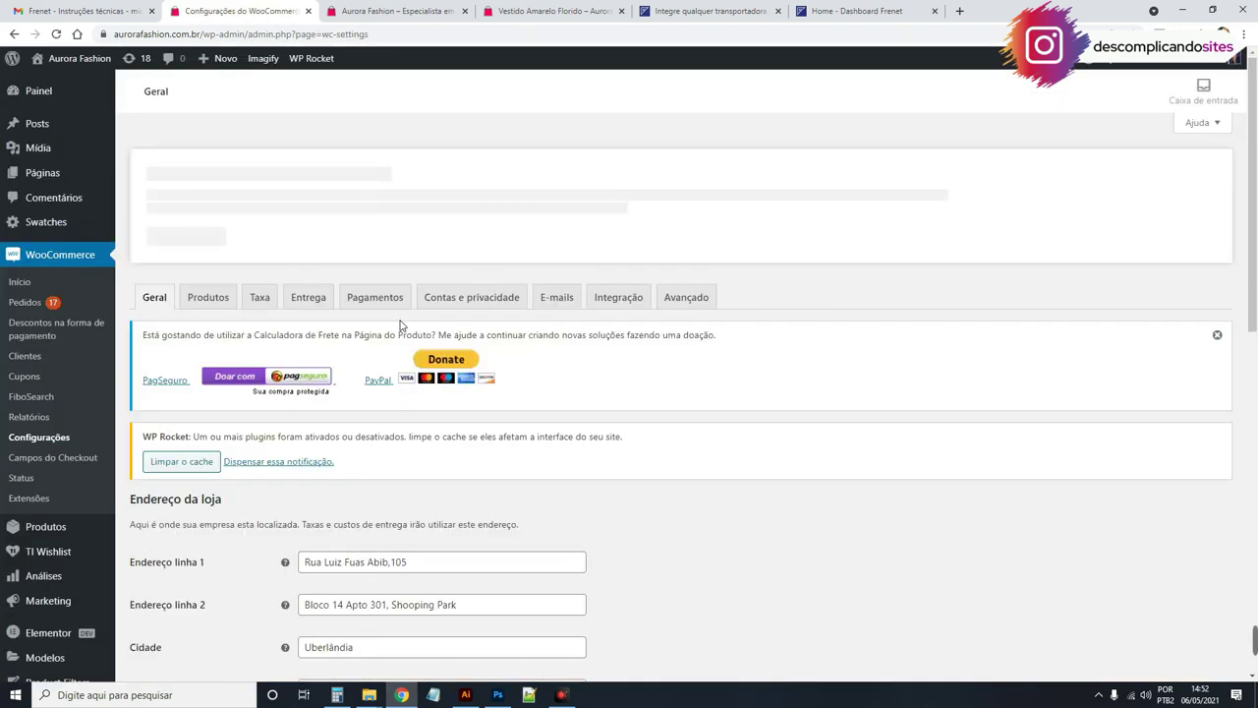
pyautogui.click(316, 297)
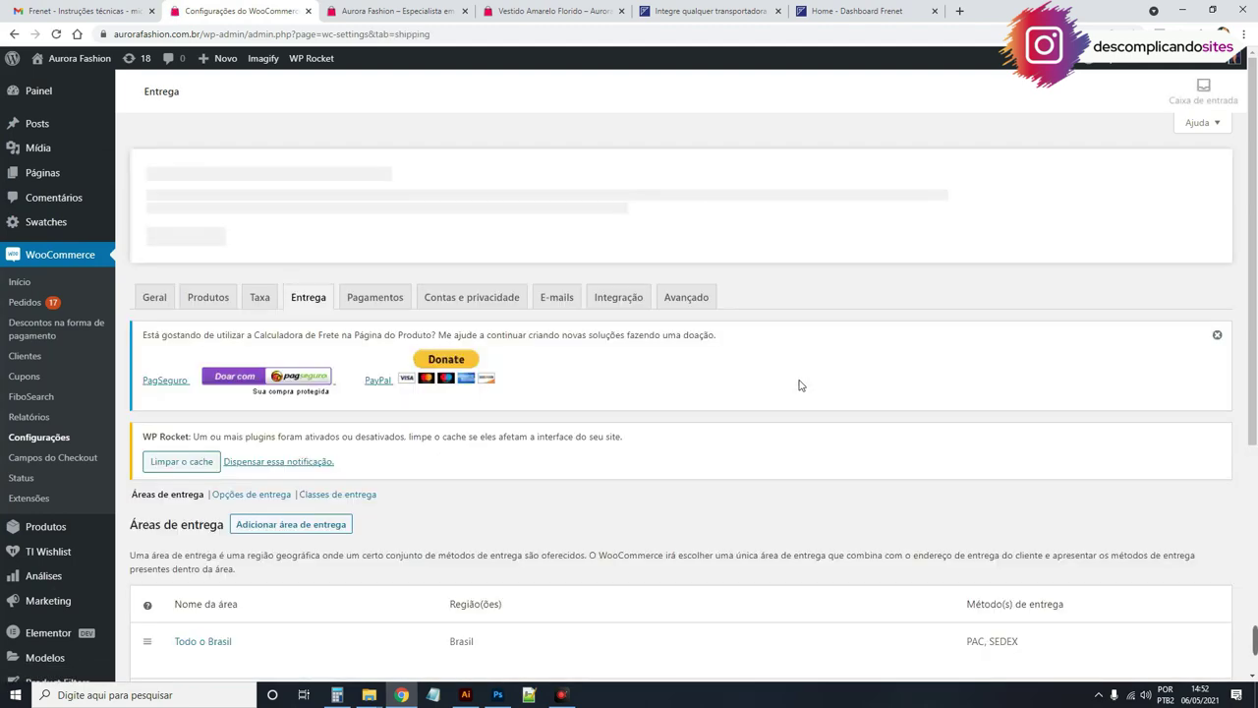
# Step: Delete the Todo o Brasil shipping zone and confirm with OK
pyautogui.scroll(-2, 801, 386)
pyautogui.scroll(-2, 801, 386)
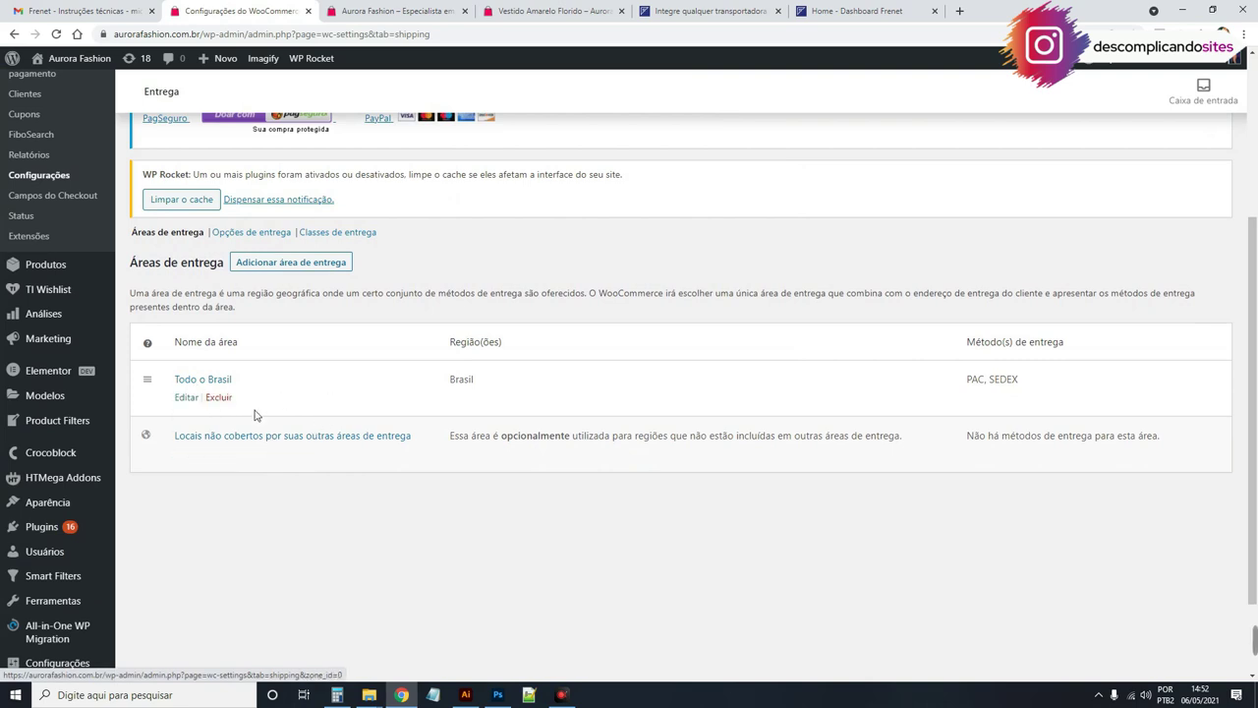
pyautogui.click(223, 397)
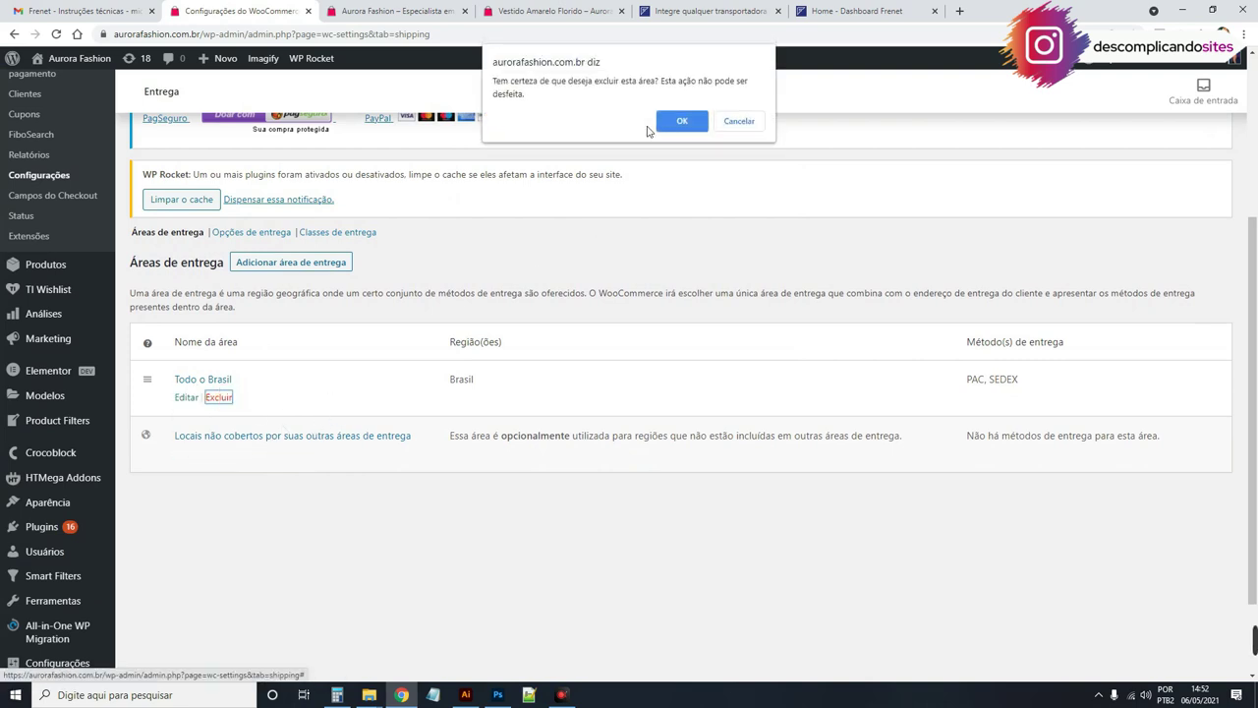
pyautogui.click(676, 126)
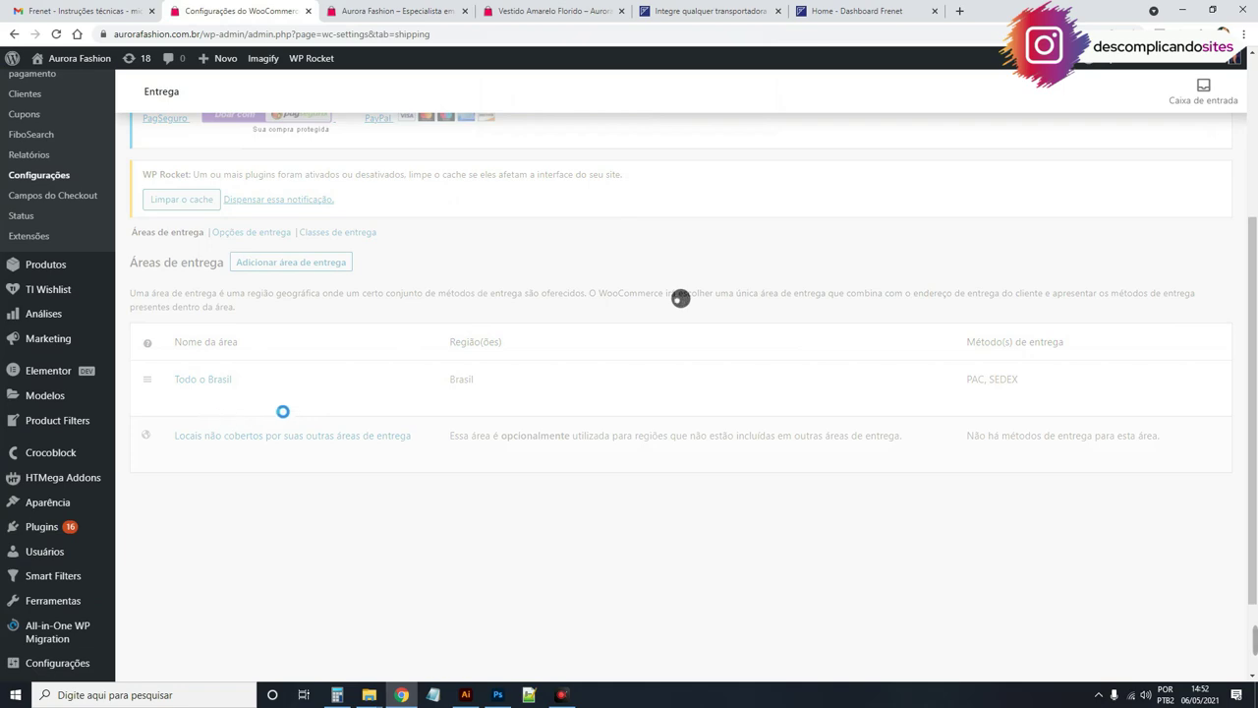
pyautogui.scroll(5, 548, 405)
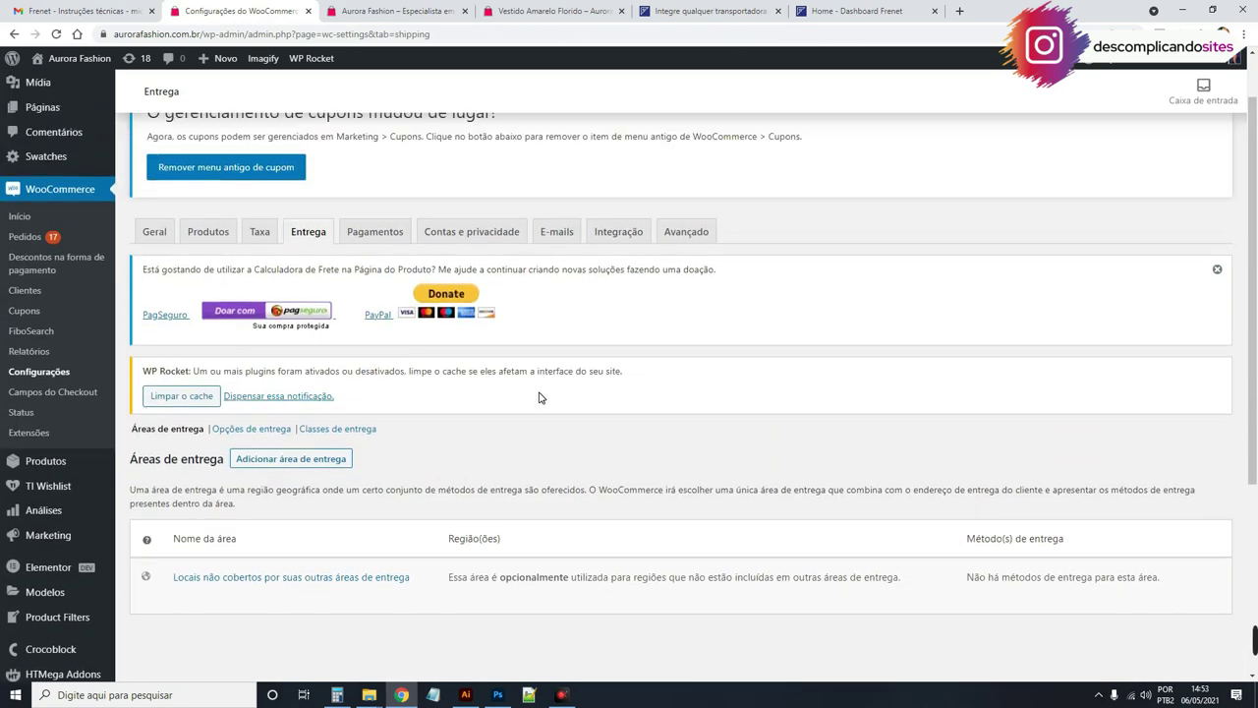
pyautogui.scroll(-3, 511, 334)
pyautogui.click(288, 332)
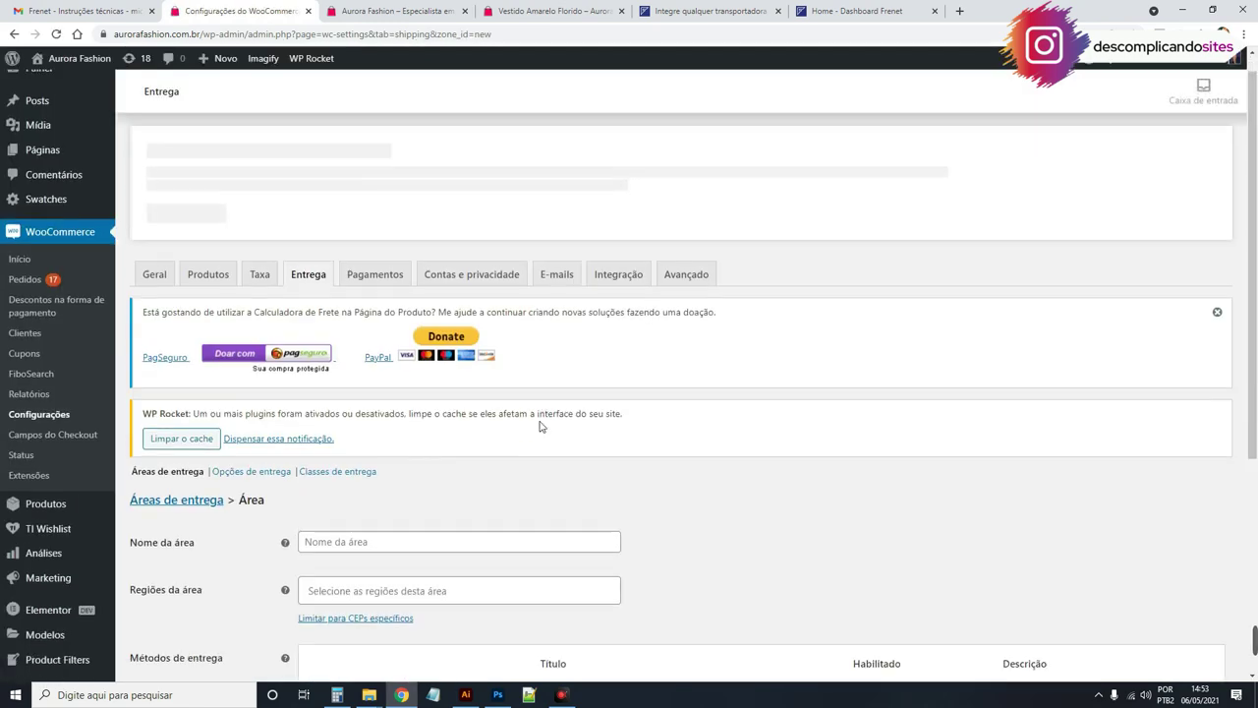
pyautogui.scroll(-2, 491, 340)
pyautogui.click(383, 370)
pyautogui.write('Todoa o B')
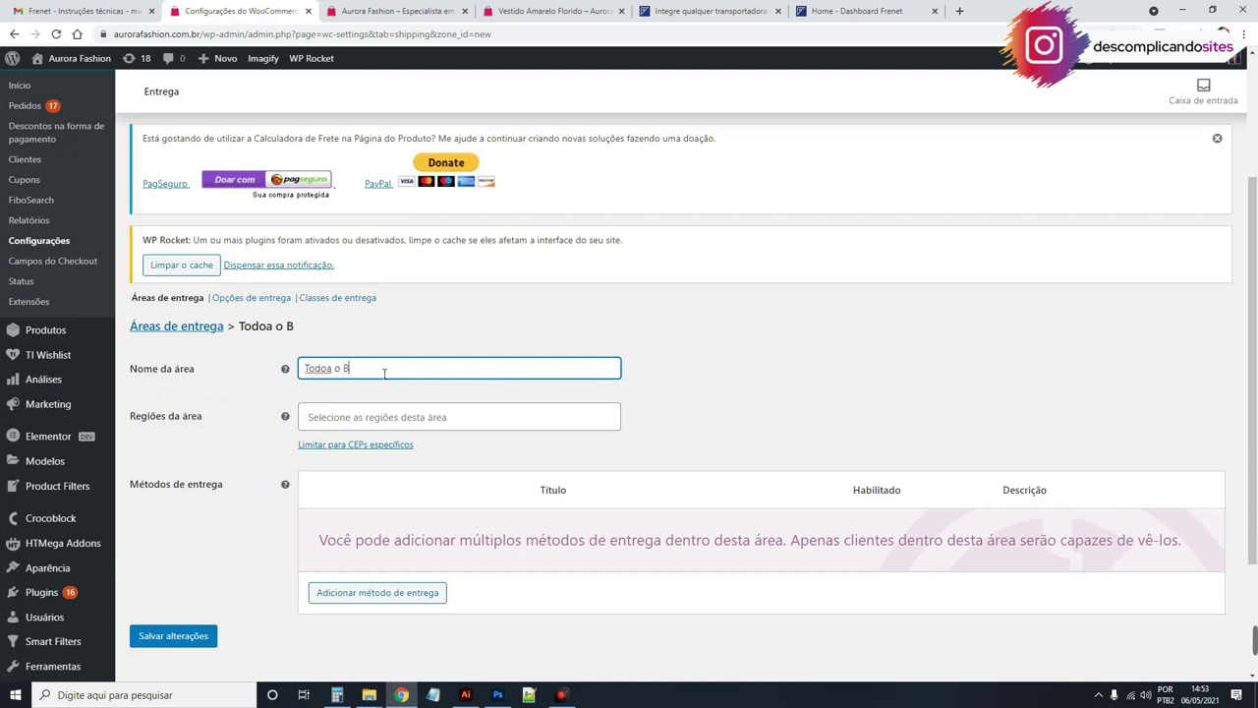
pyautogui.click(330, 368)
pyautogui.press('BackSpace')
pyautogui.click(332, 417)
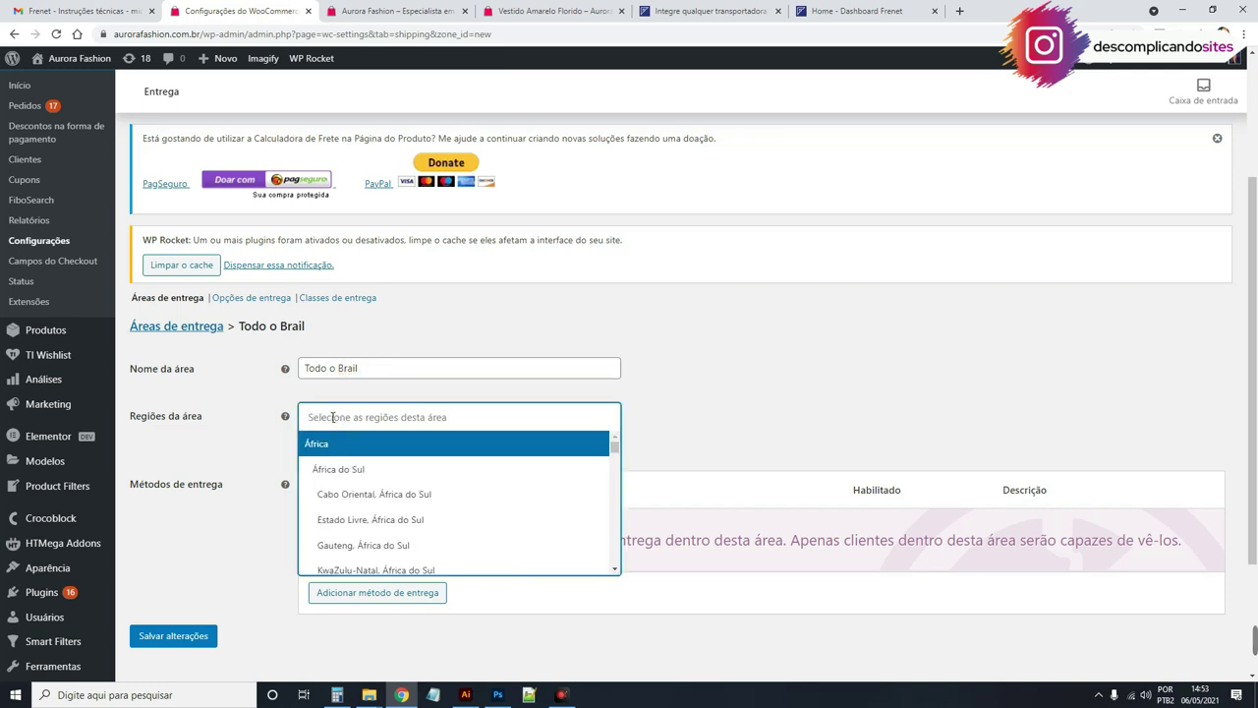
pyautogui.write('bras')
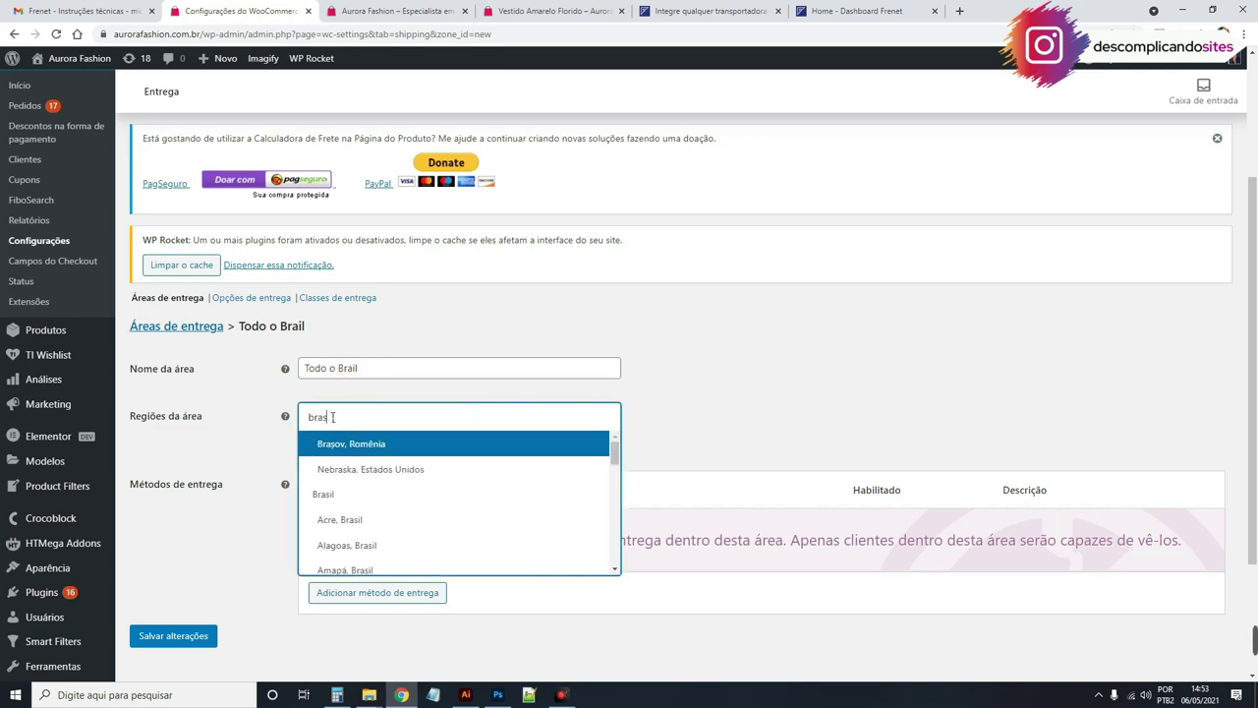
pyautogui.click(358, 495)
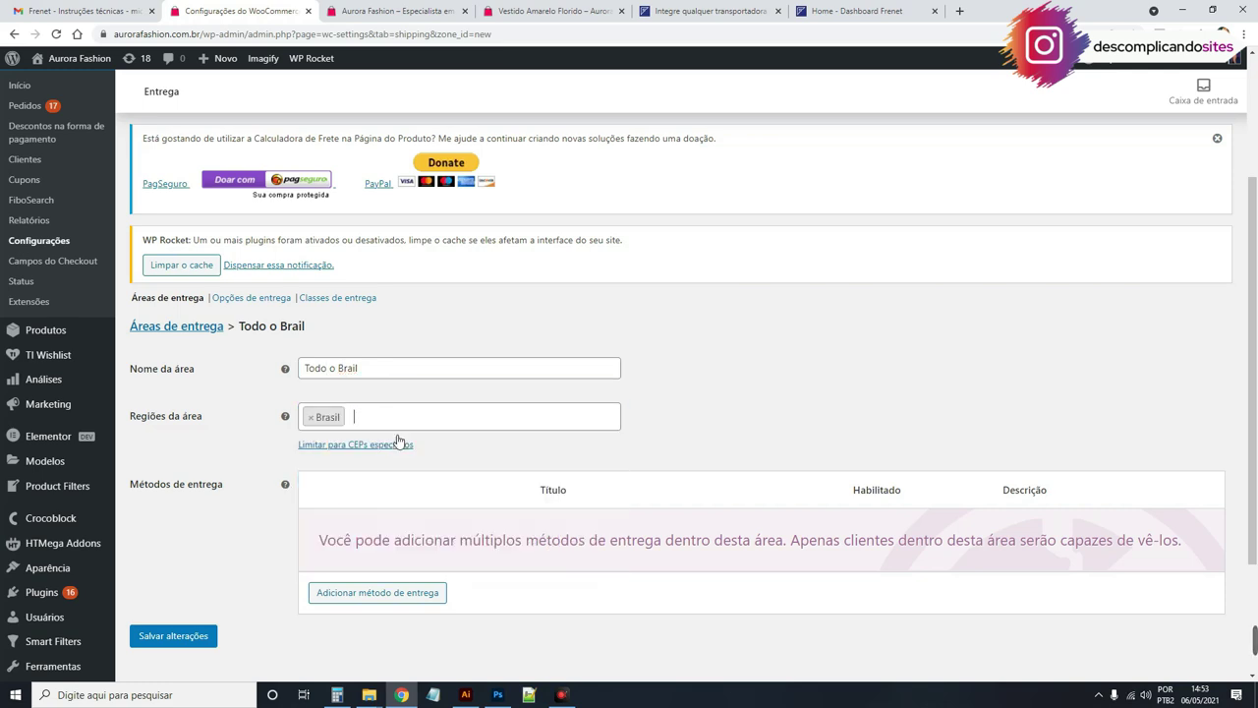
pyautogui.scroll(-1, 625, 505)
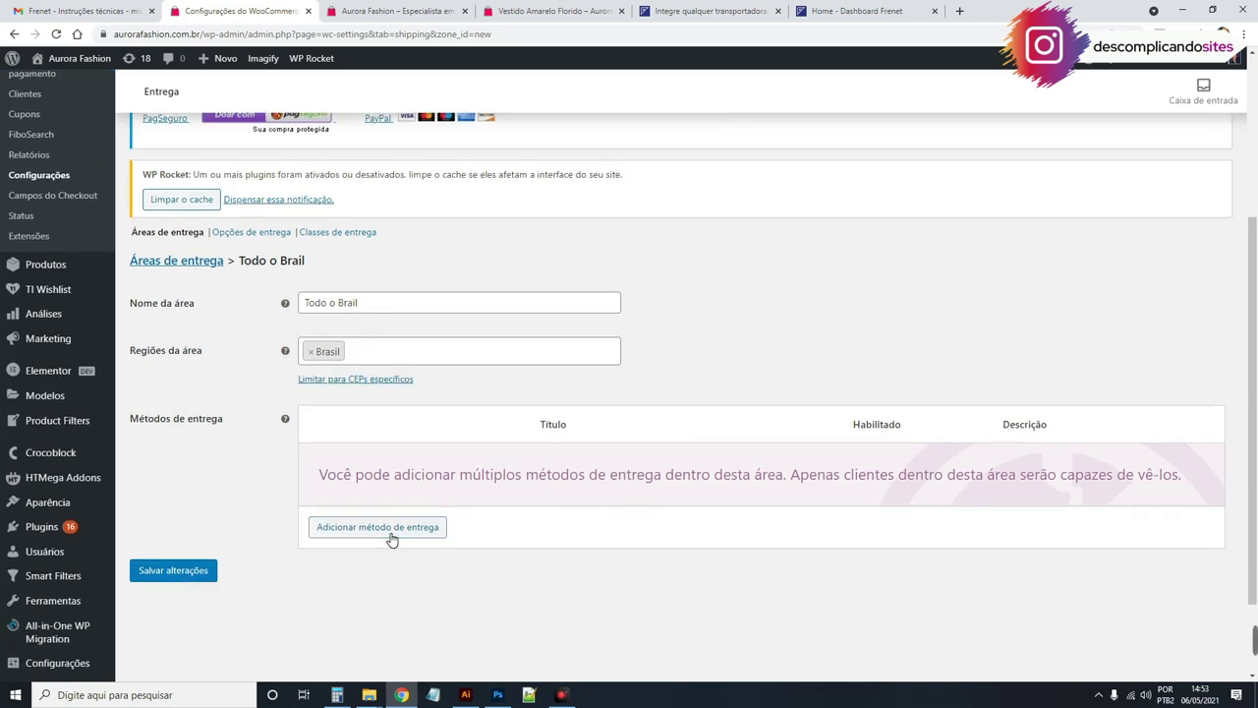
pyautogui.click(398, 528)
pyautogui.click(502, 368)
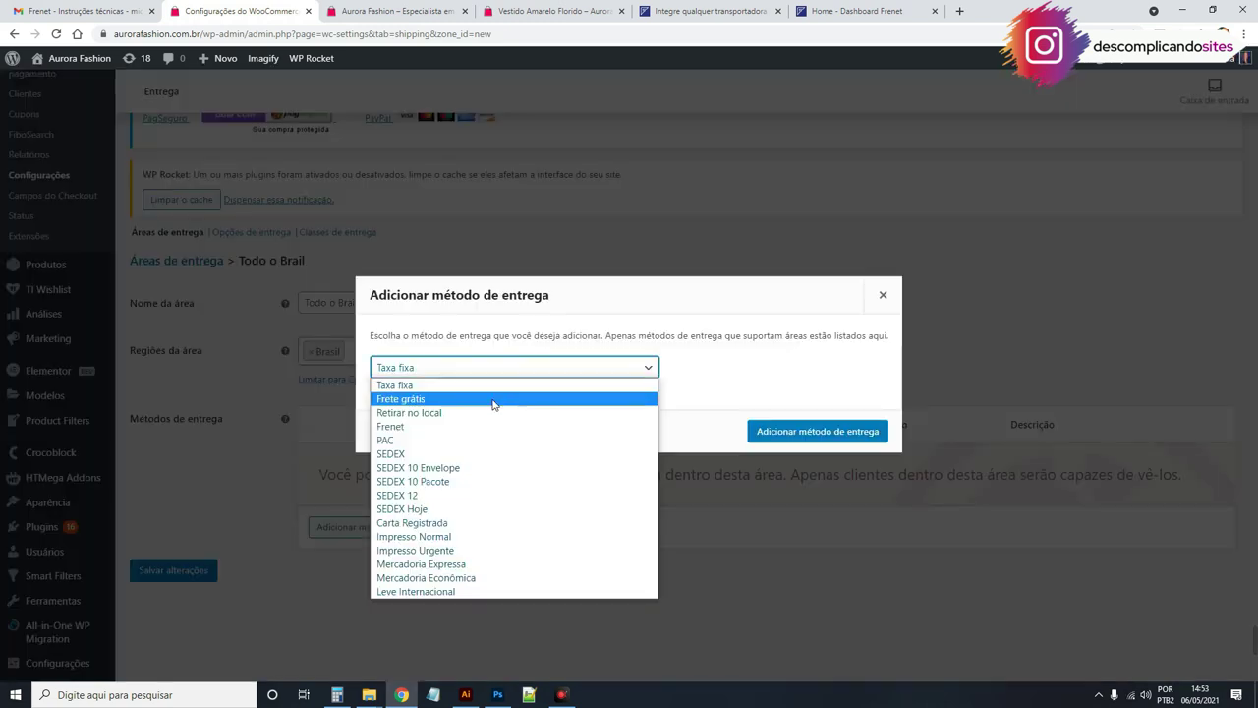
pyautogui.click(437, 427)
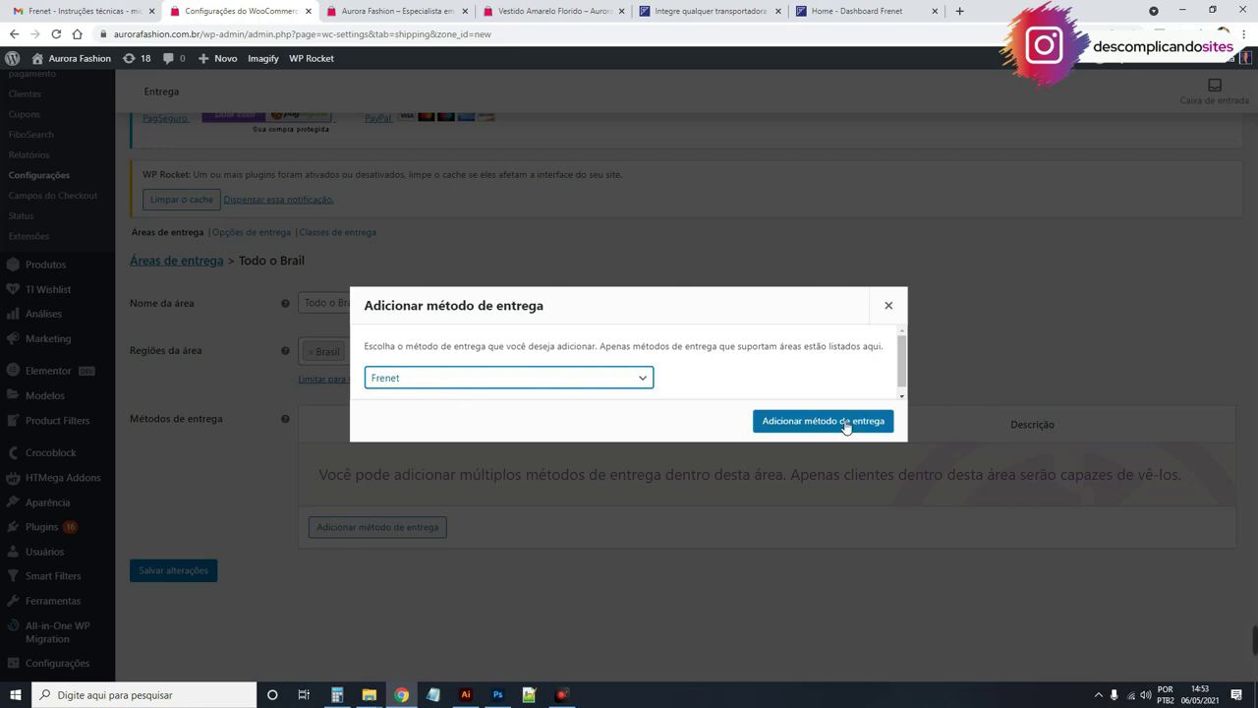
pyautogui.click(848, 423)
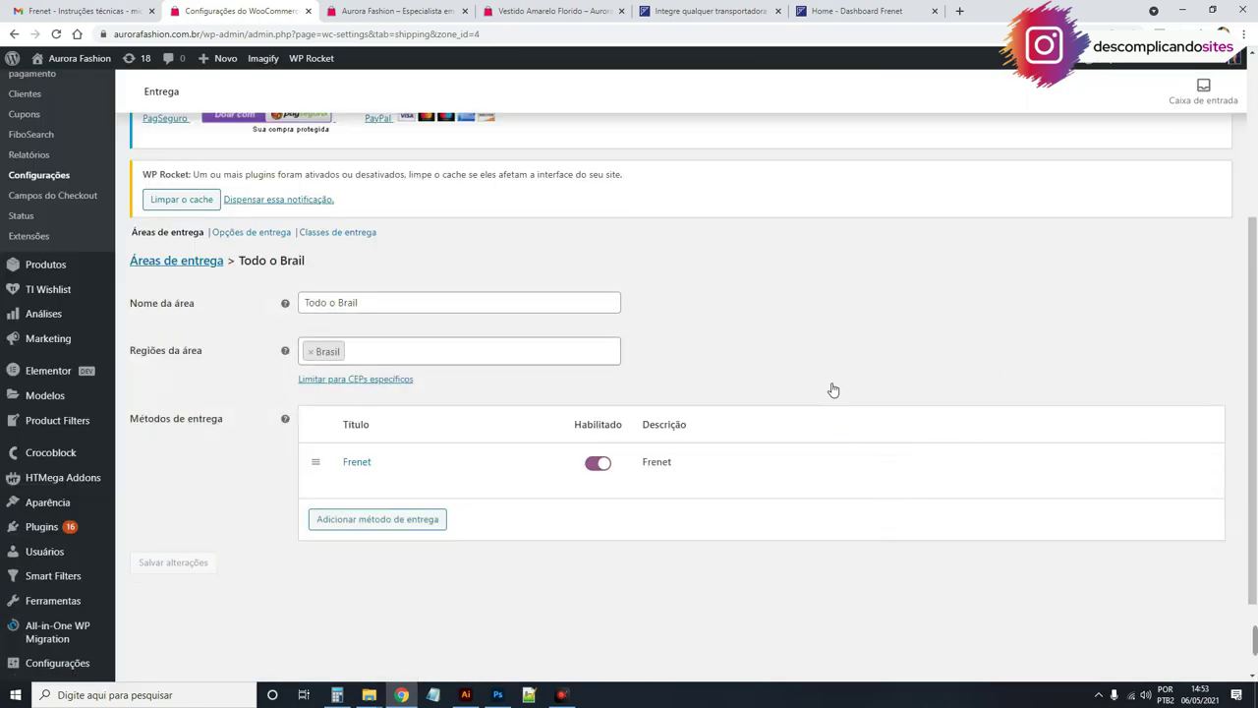
pyautogui.moveTo(354, 481)
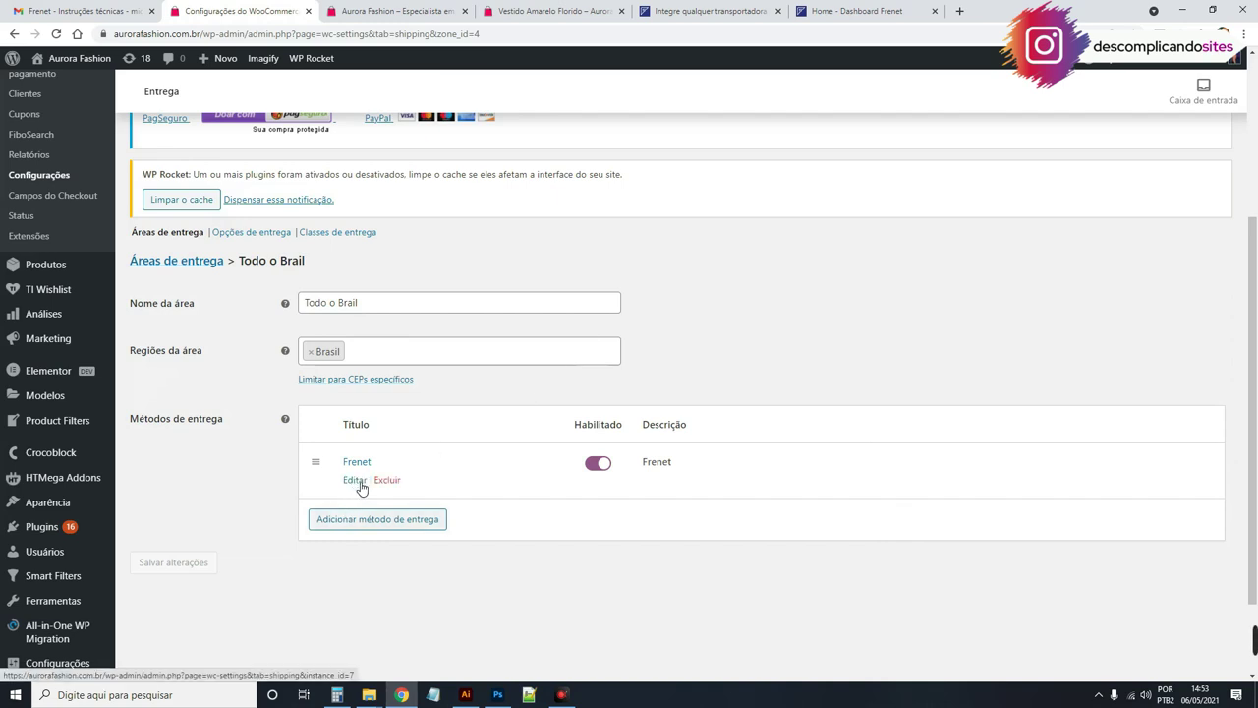
pyautogui.click(356, 480)
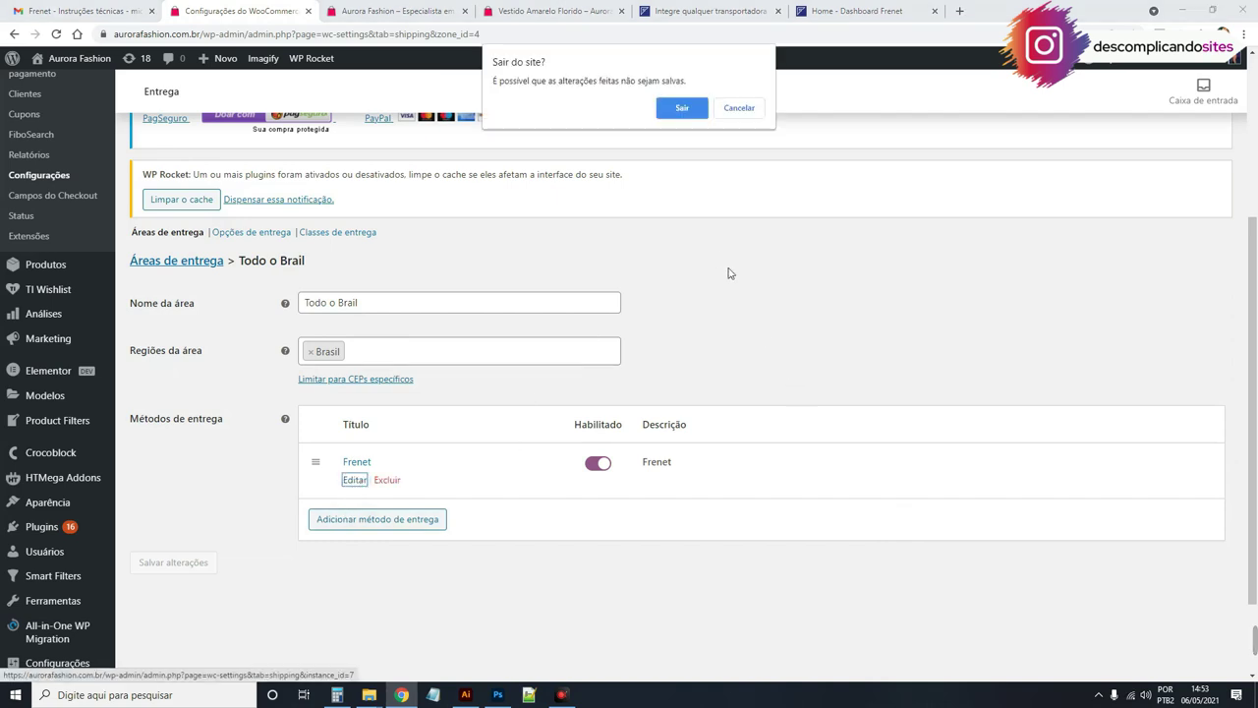
pyautogui.click(682, 108)
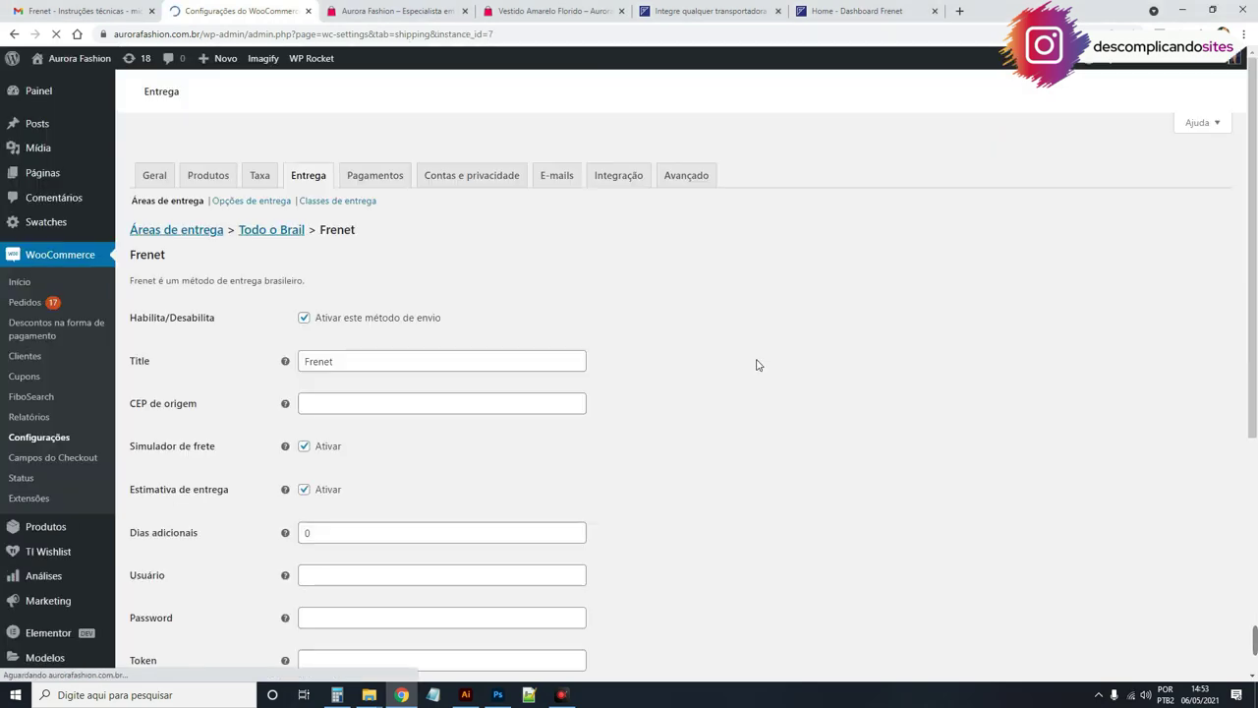
pyautogui.scroll(-6, 664, 413)
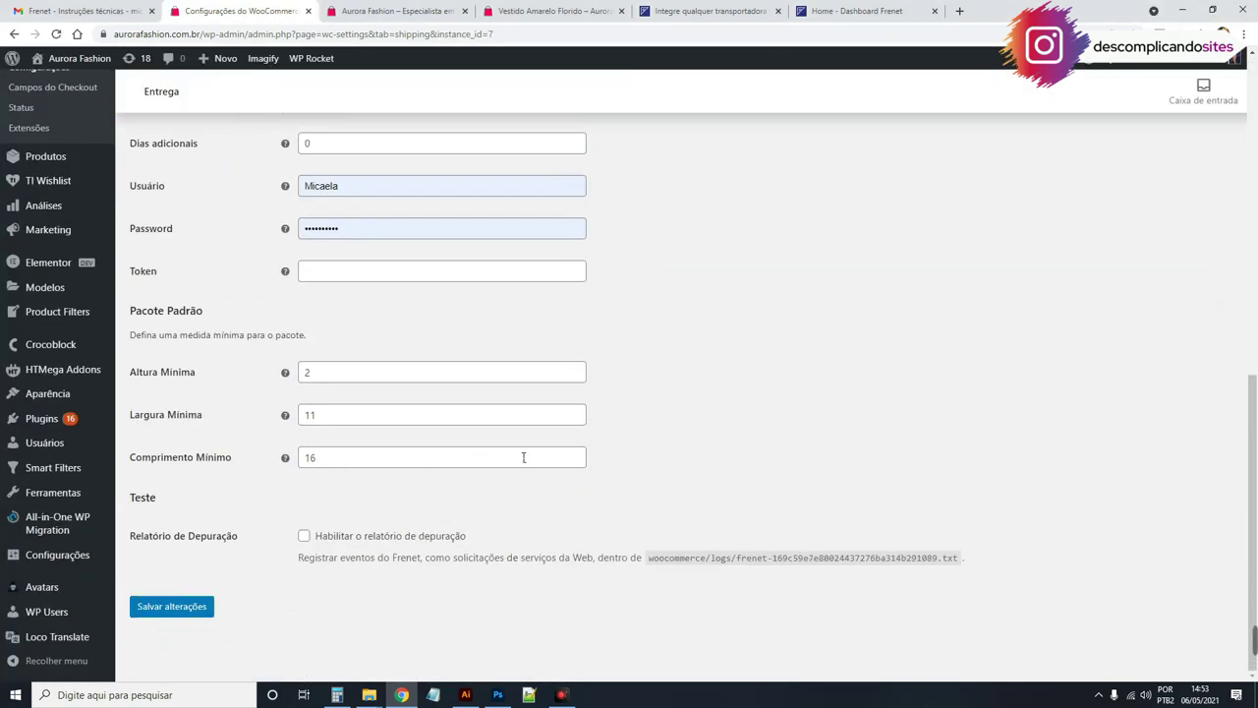
pyautogui.scroll(8, 529, 457)
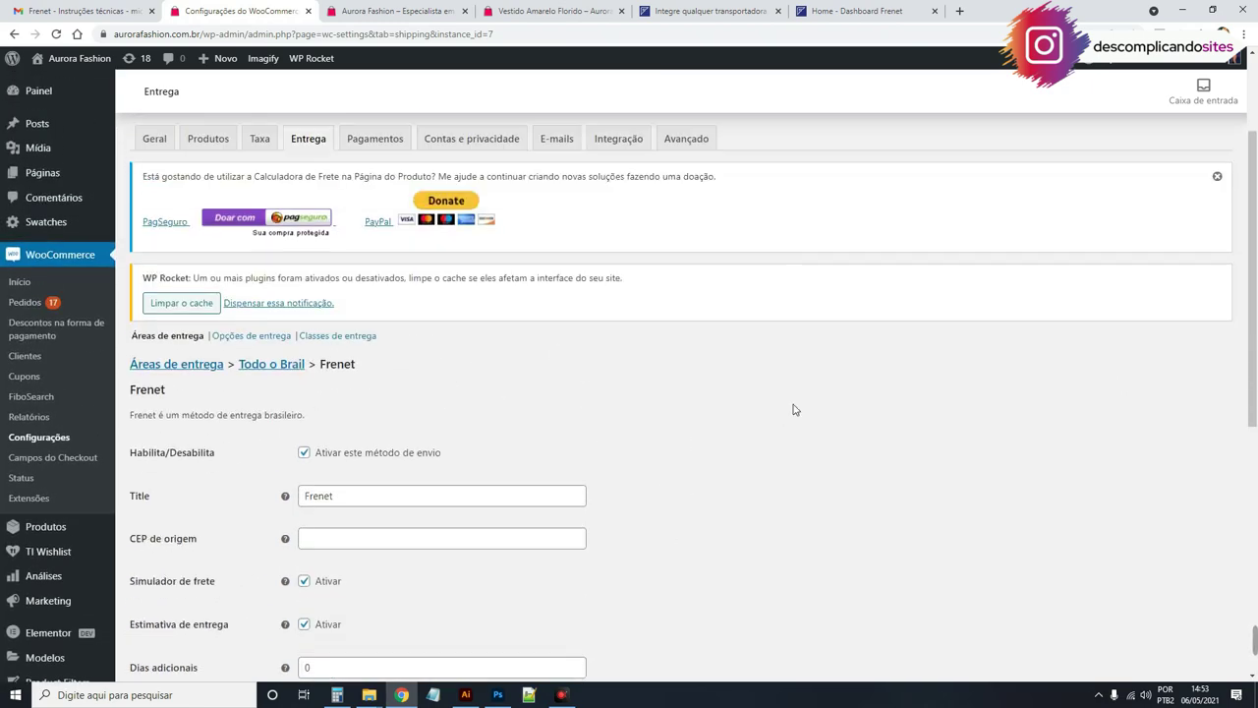
# Step: From the Frenet pricing page, start a free Básico account with the store e-mail, passing reCAPTCHA
pyautogui.click(686, 10)
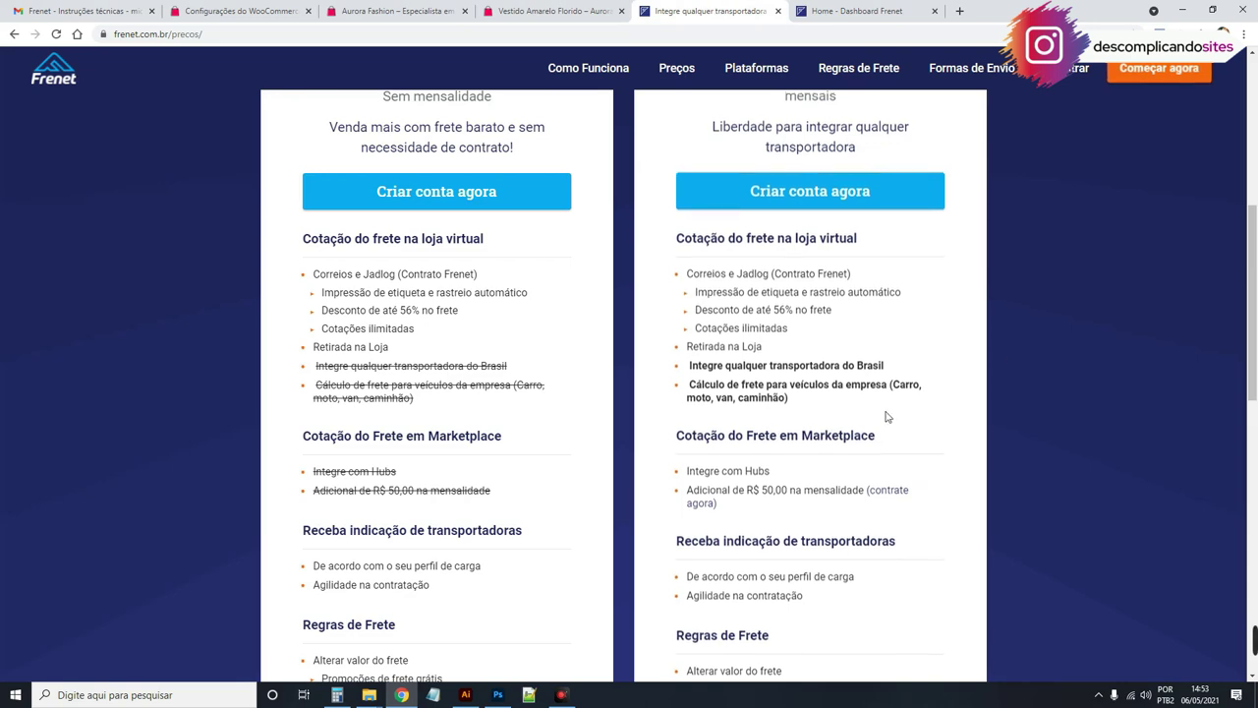
pyautogui.scroll(5, 906, 405)
pyautogui.scroll(-2, 665, 380)
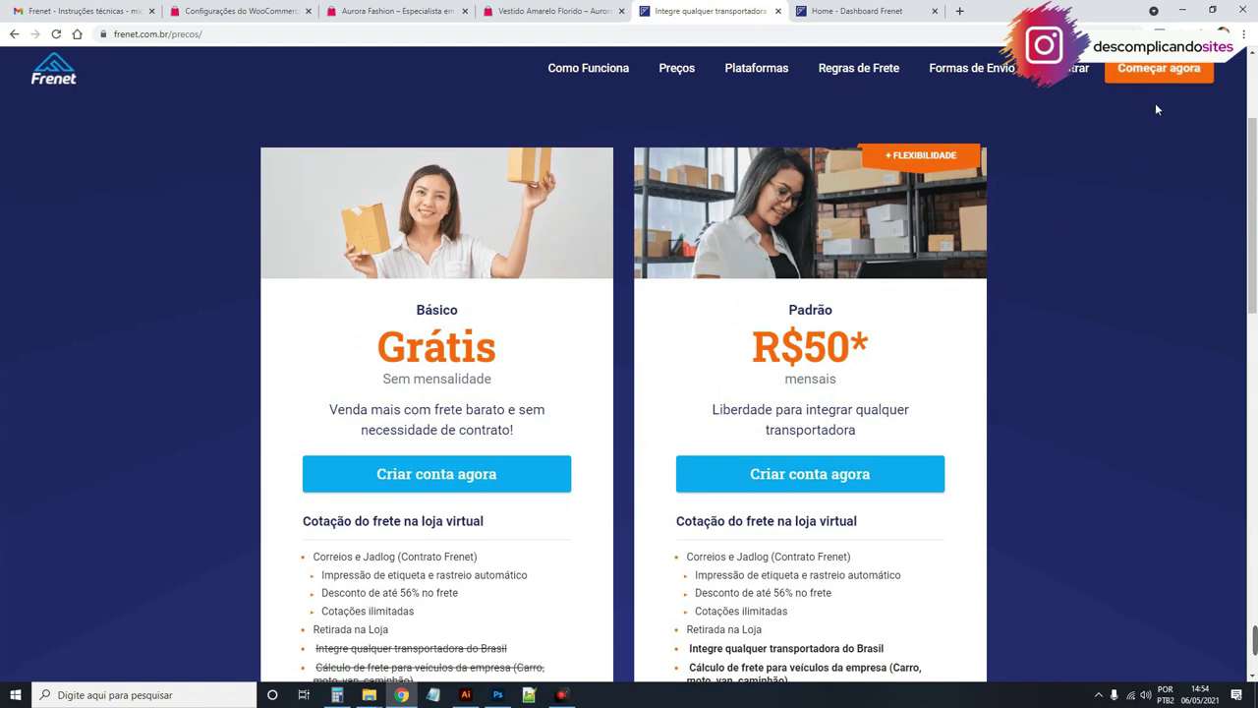
pyautogui.click(471, 480)
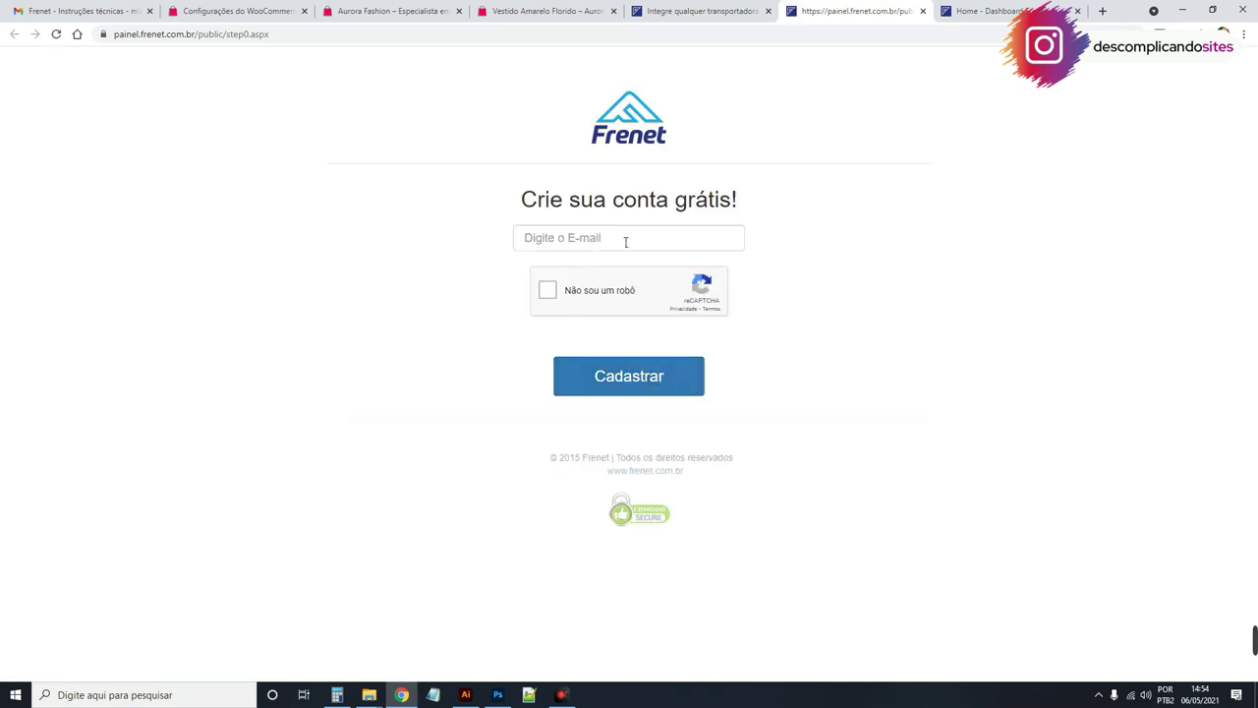
pyautogui.click(617, 236)
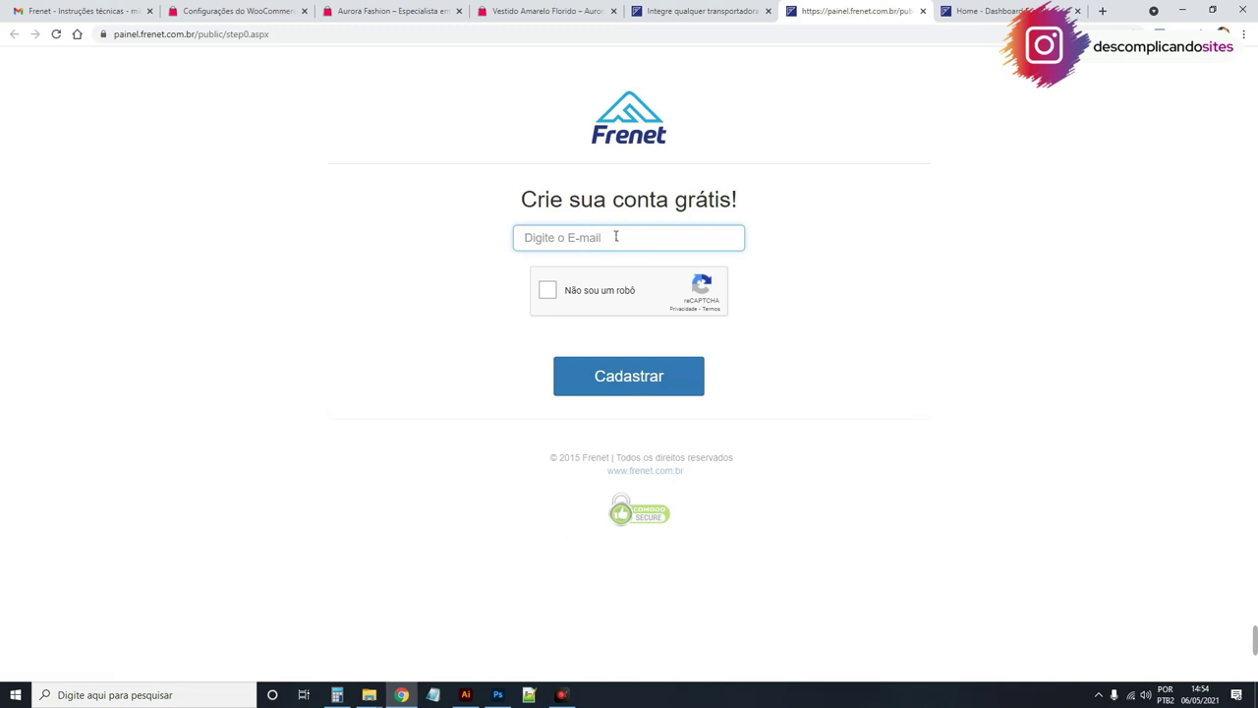
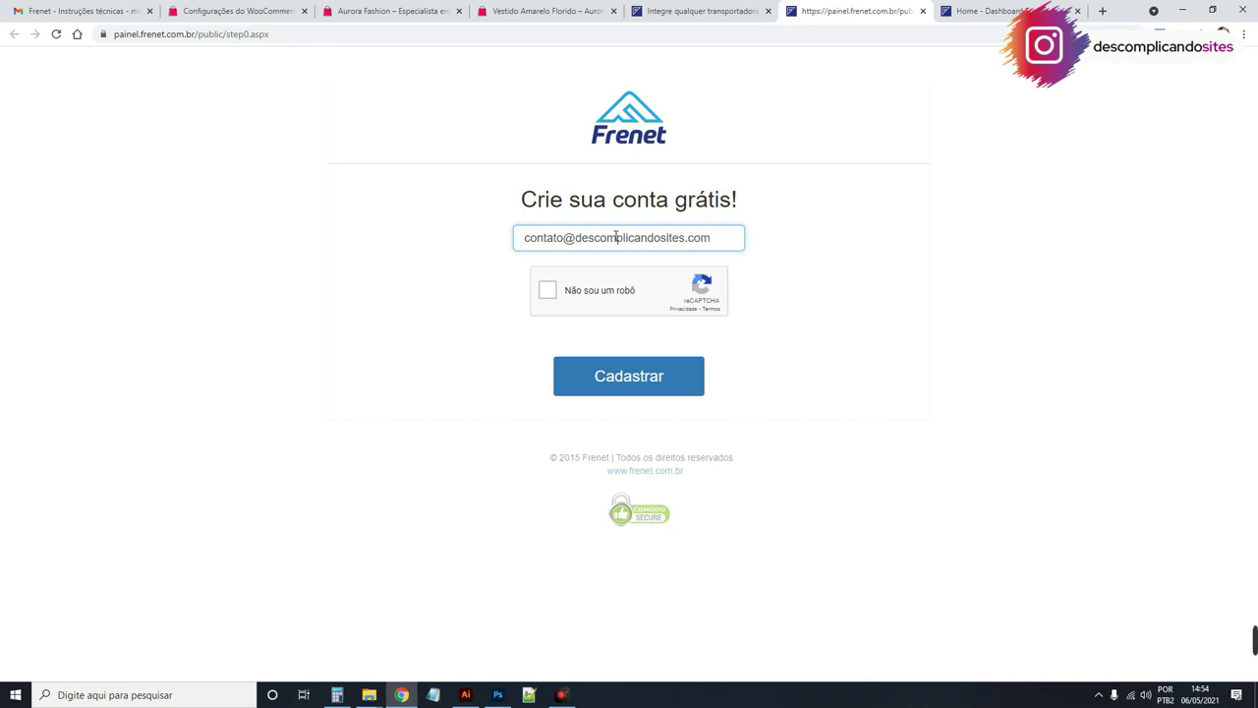
pyautogui.click(545, 291)
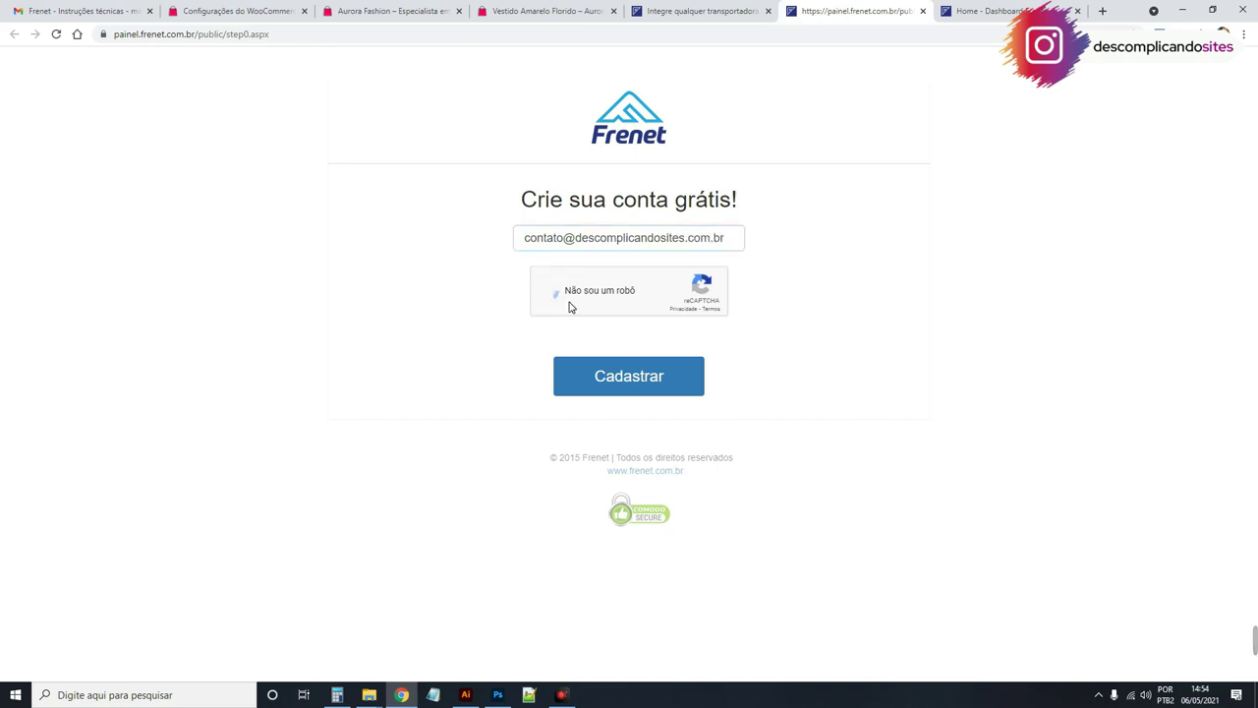
pyautogui.click(678, 376)
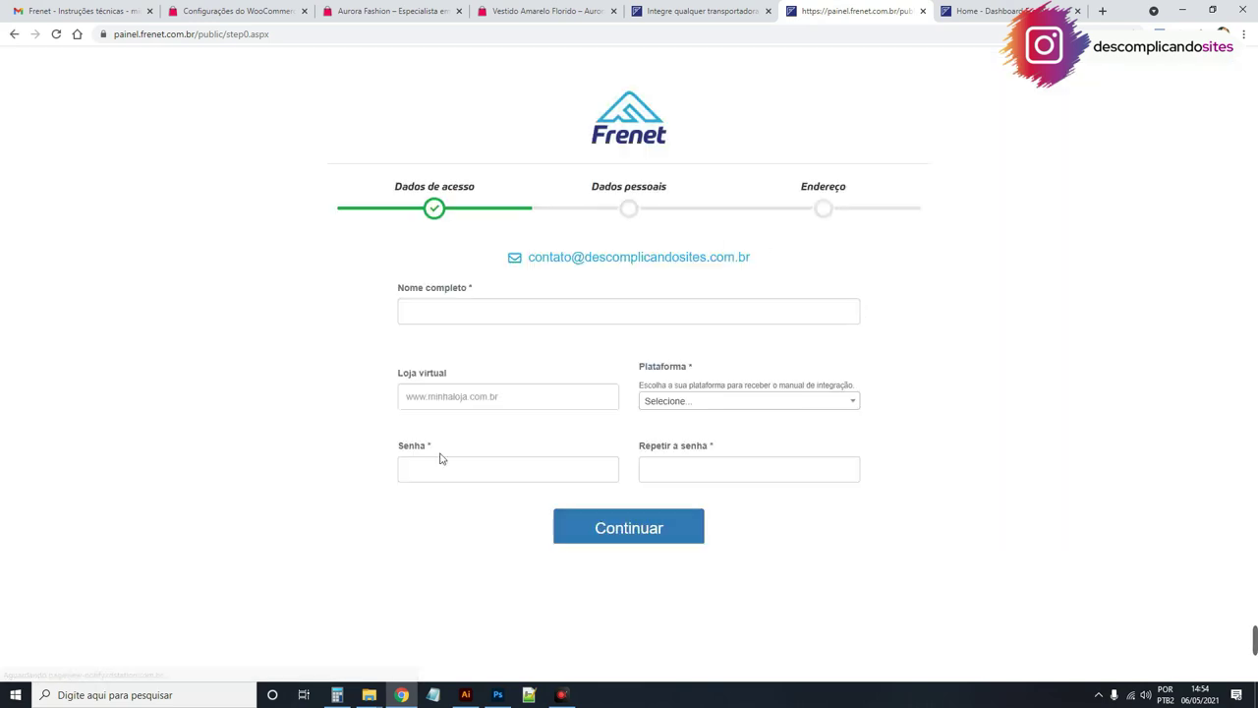
# Step: Choose Woocommerce as the store platform in the signup form
pyautogui.click(469, 311)
pyautogui.click(347, 343)
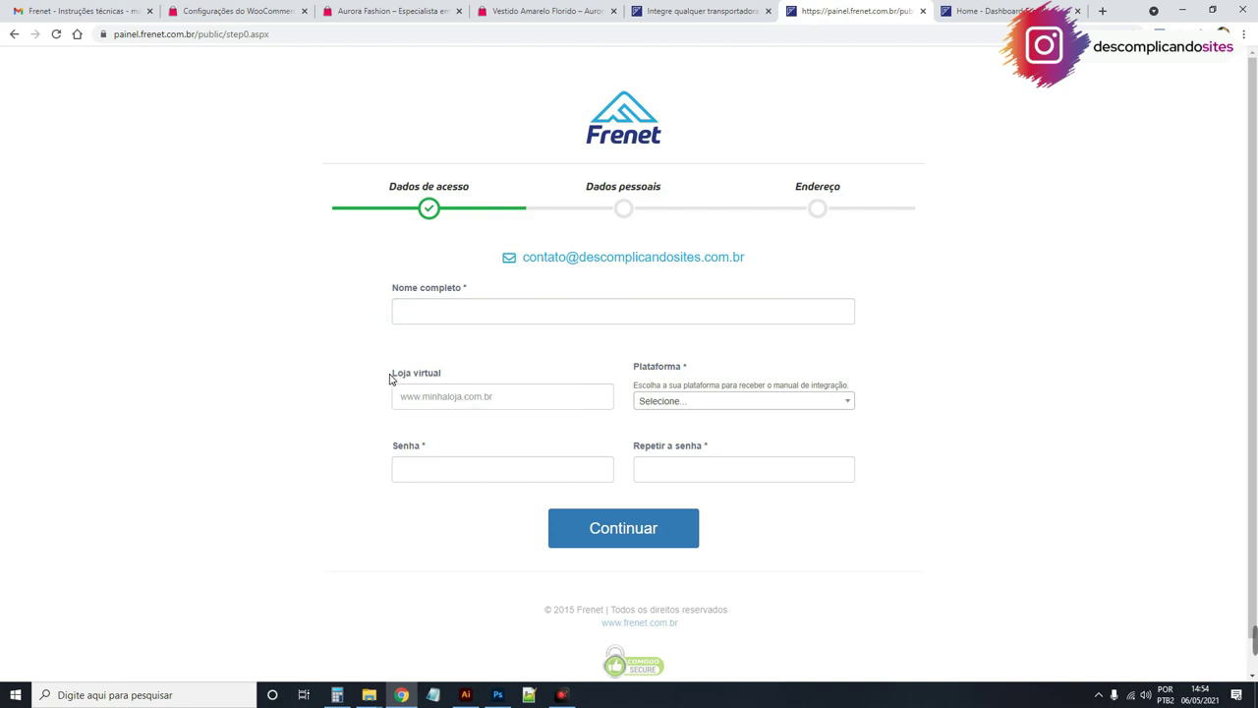
pyautogui.click(777, 403)
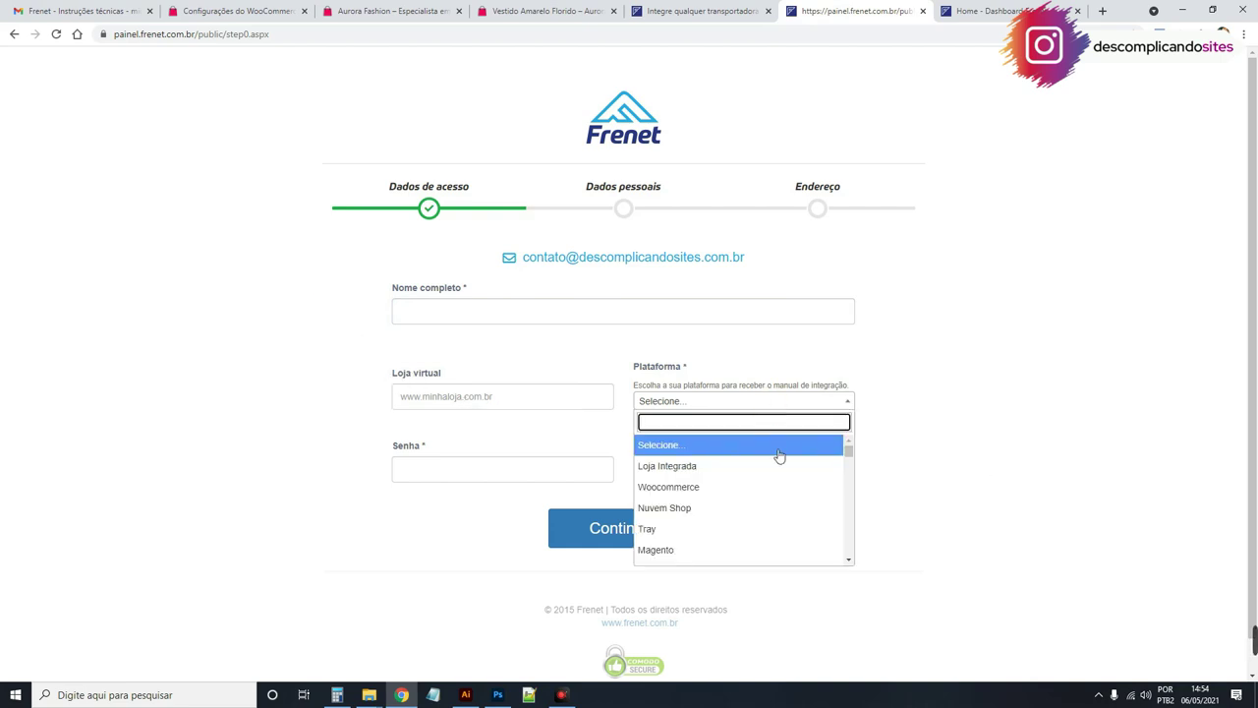
pyautogui.click(743, 486)
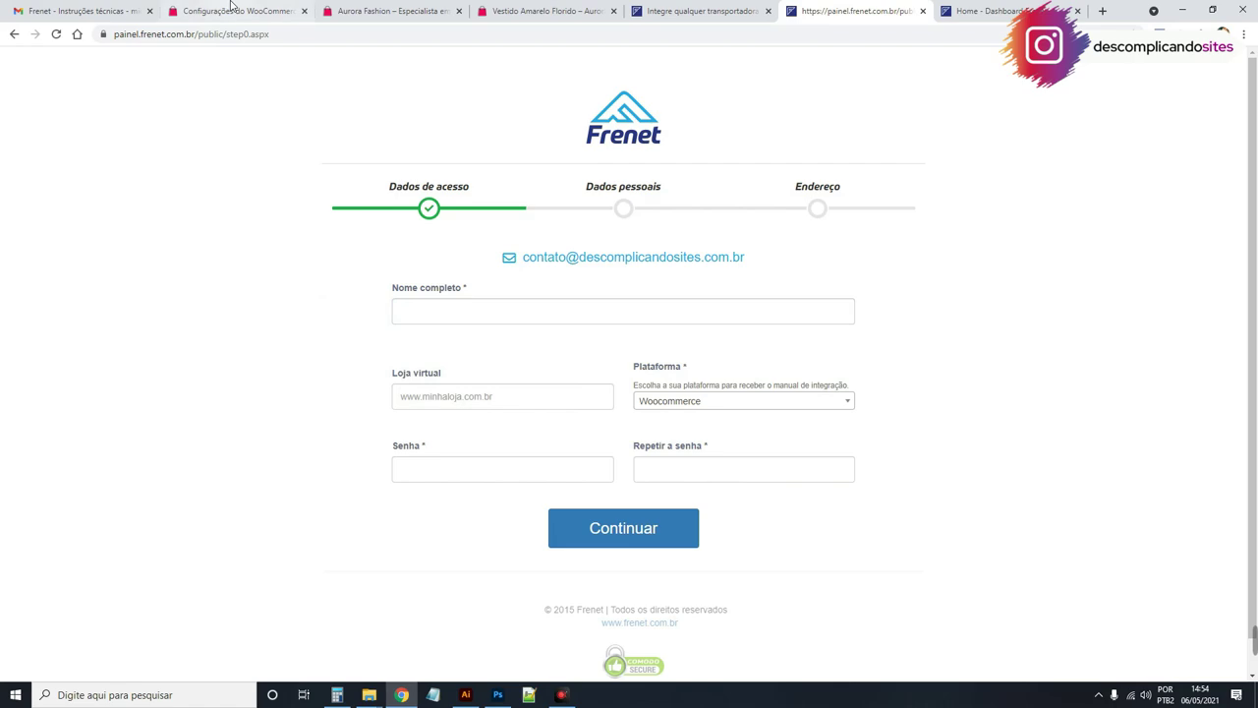
# Step: Copy the store's web address from the WooCommerce tab and close the pricing tab
pyautogui.click(232, 9)
pyautogui.moveTo(229, 33); pyautogui.dragTo(114, 34)
pyautogui.hotkey('ctrl', 'c')
pyautogui.click(727, 11)
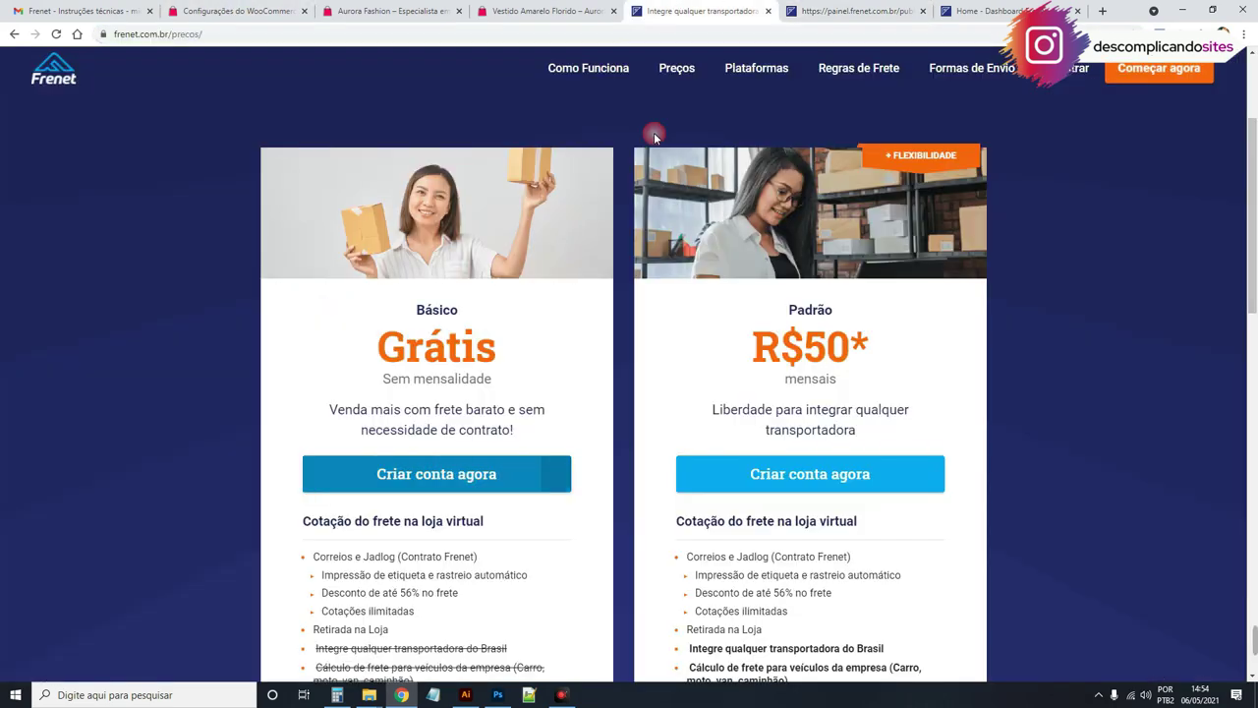
pyautogui.click(771, 11)
pyautogui.click(478, 318)
pyautogui.write('Micaela')
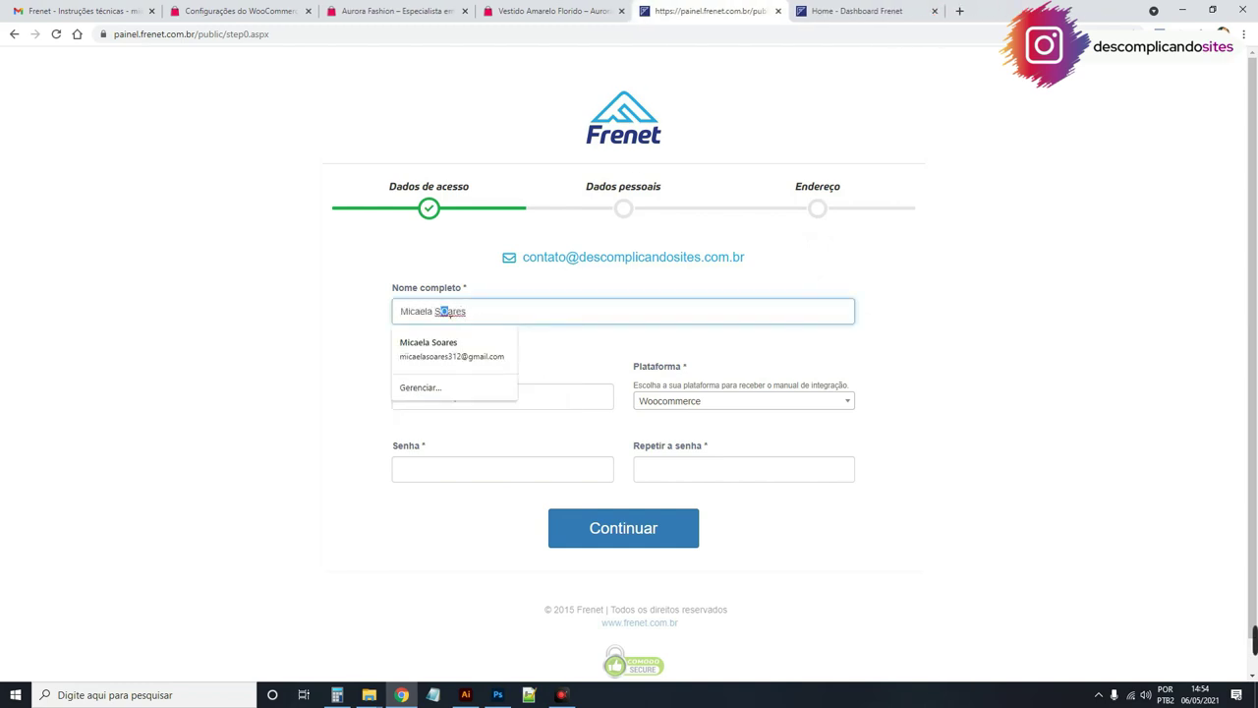
pyautogui.click(444, 342)
pyautogui.click(446, 393)
pyautogui.hotkey('ctrl', 'v')
pyautogui.click(638, 396)
# Step: Enter the account password and repeat it to confirm
pyautogui.click(417, 469)
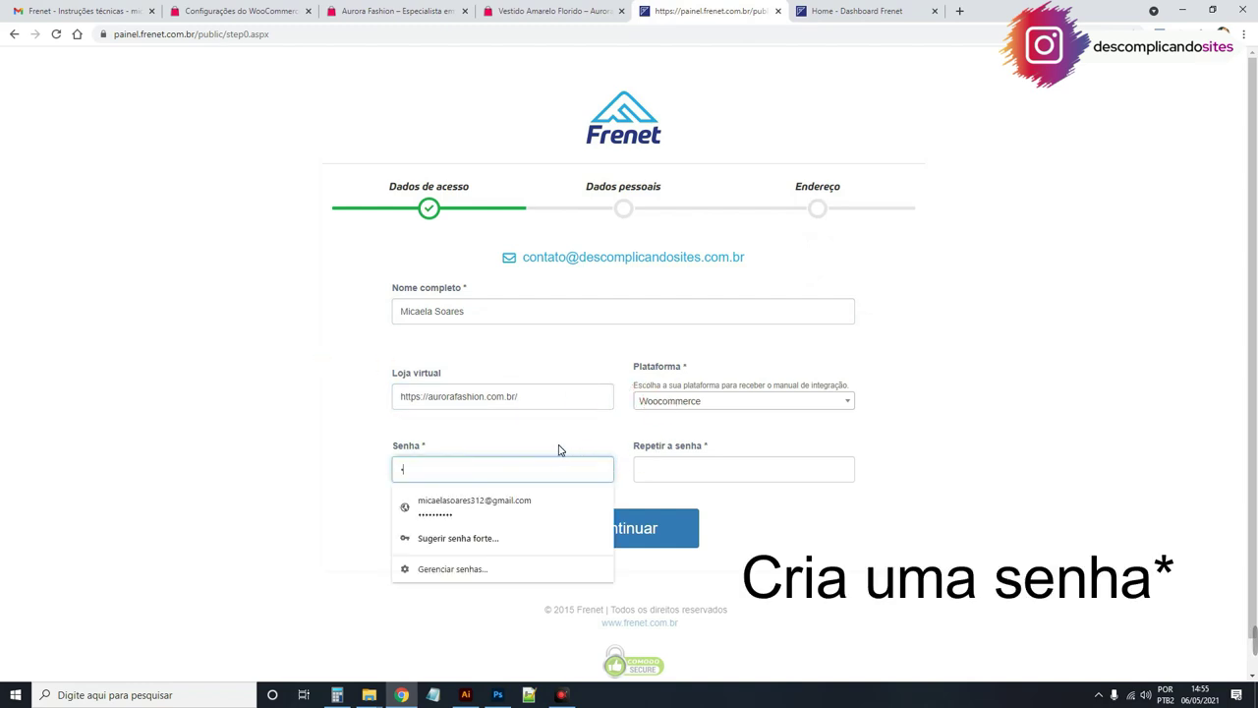
pyautogui.click(685, 480)
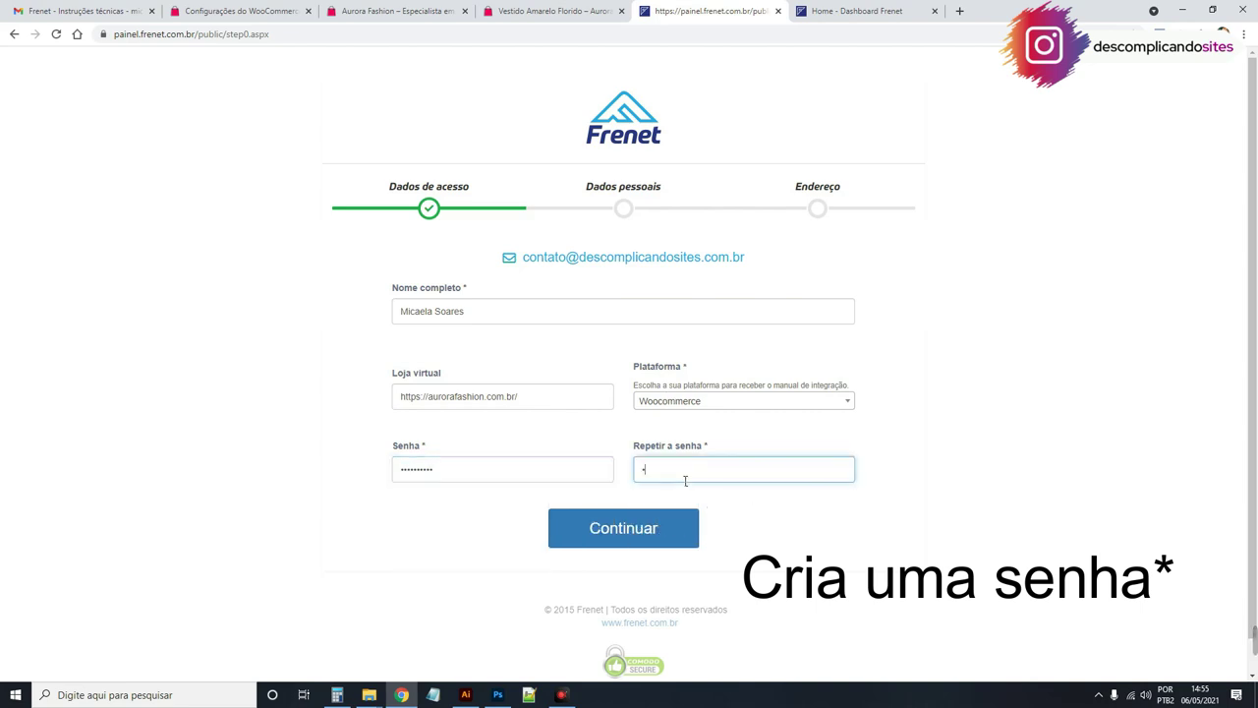
pyautogui.write('****')
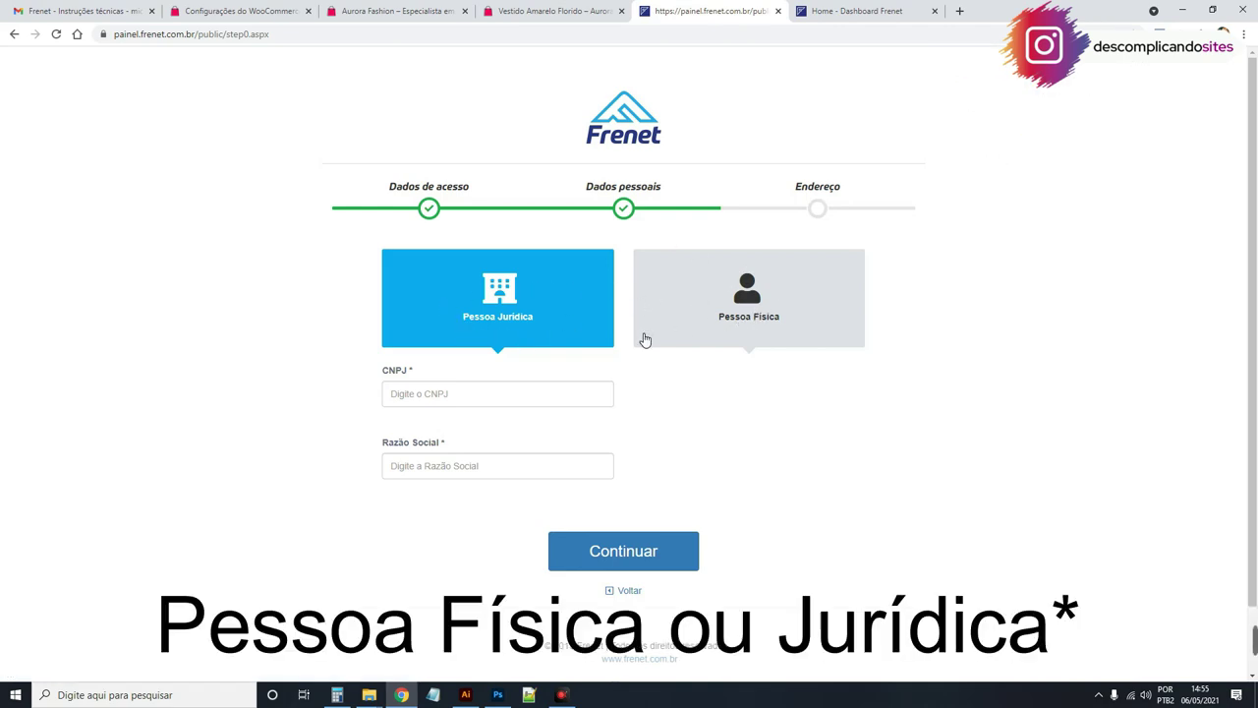
# Step: Choose Pessoa Física and submit the CPF, which Frenet reports as already registered
pyautogui.click(777, 305)
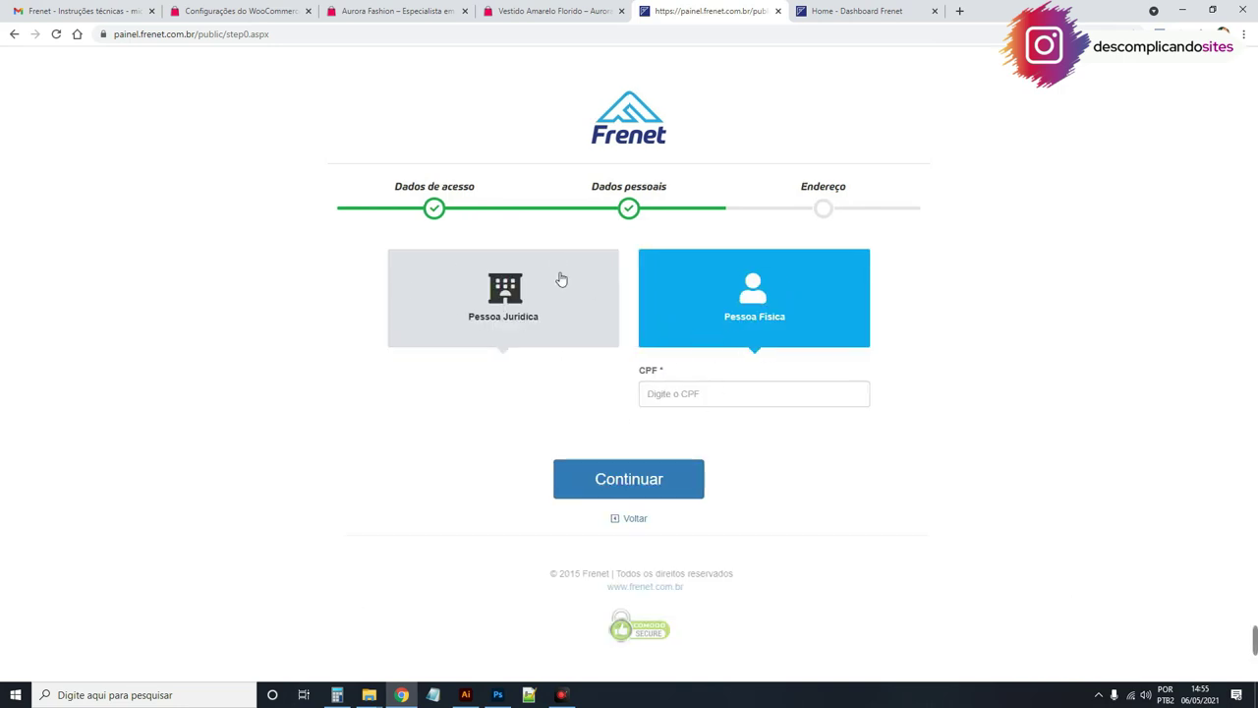
pyautogui.click(702, 393)
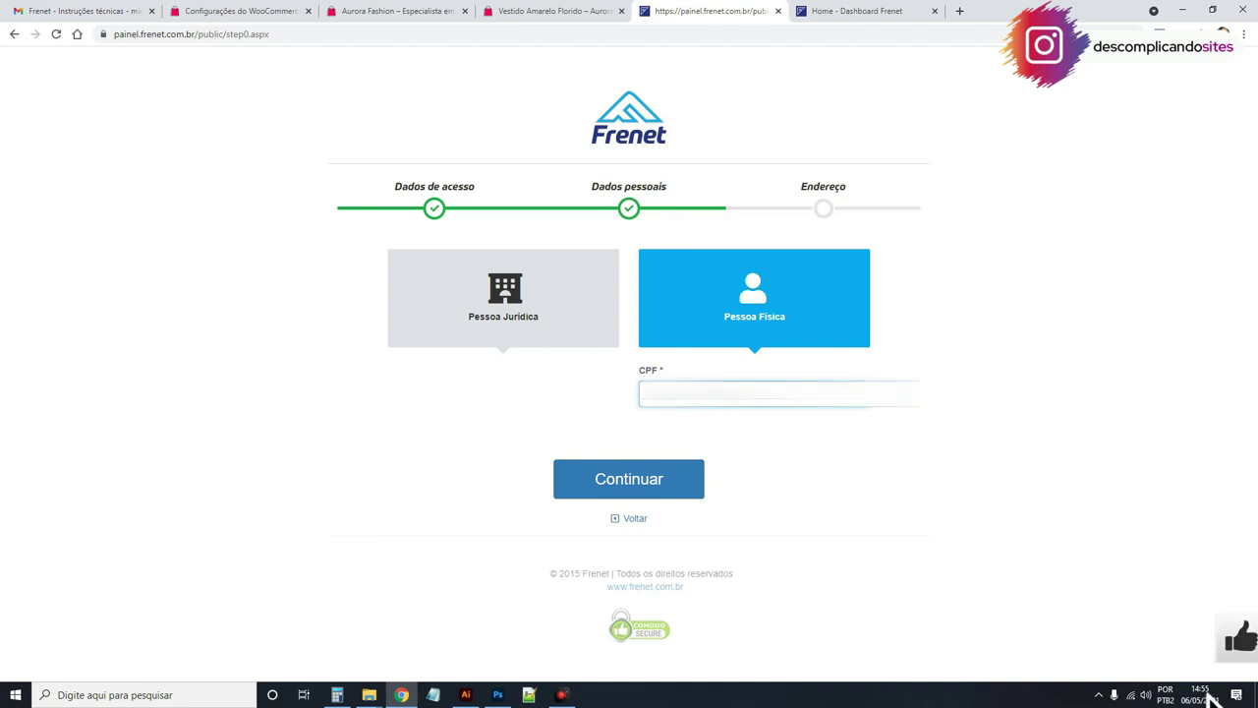
pyautogui.write('00000000000')
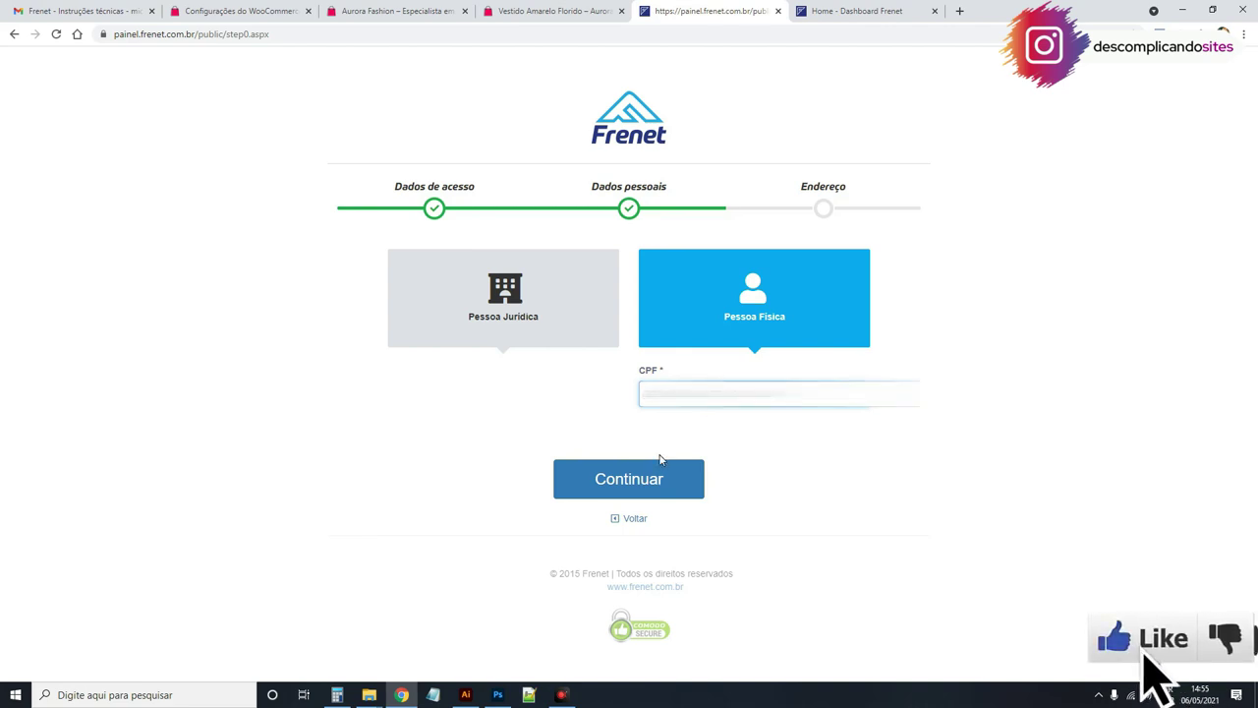
pyautogui.click(654, 492)
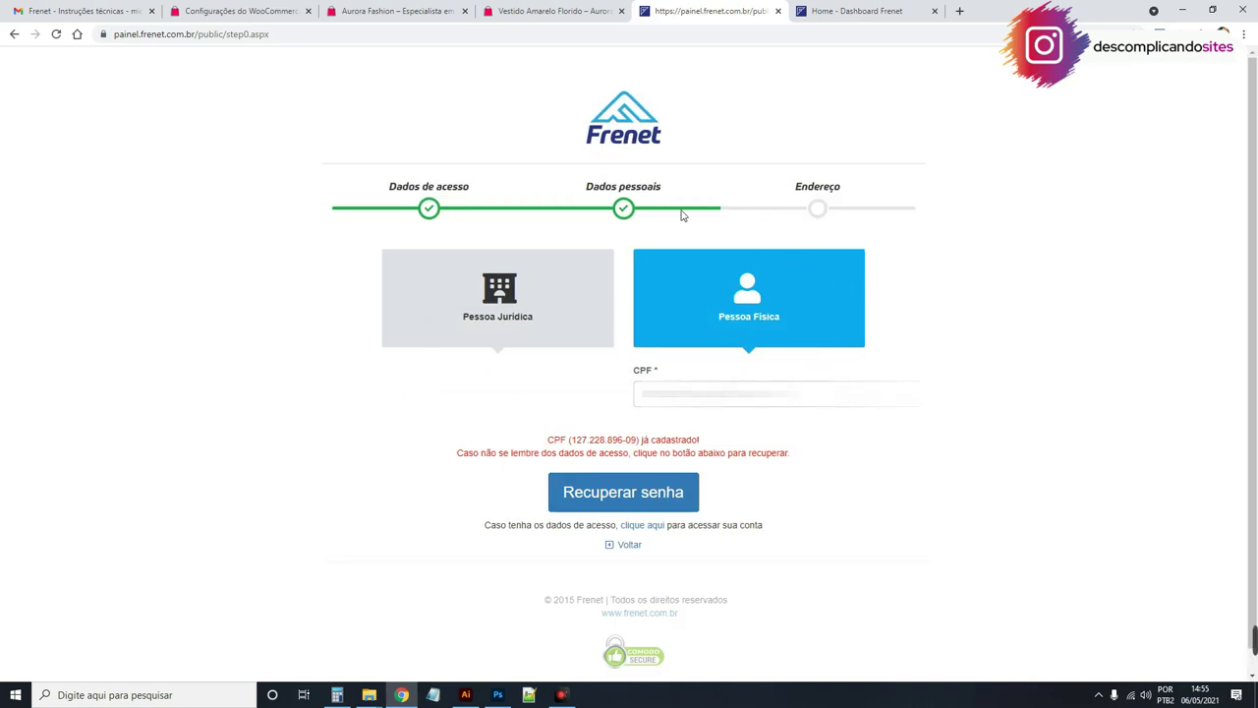
pyautogui.tripleClick(689, 393)
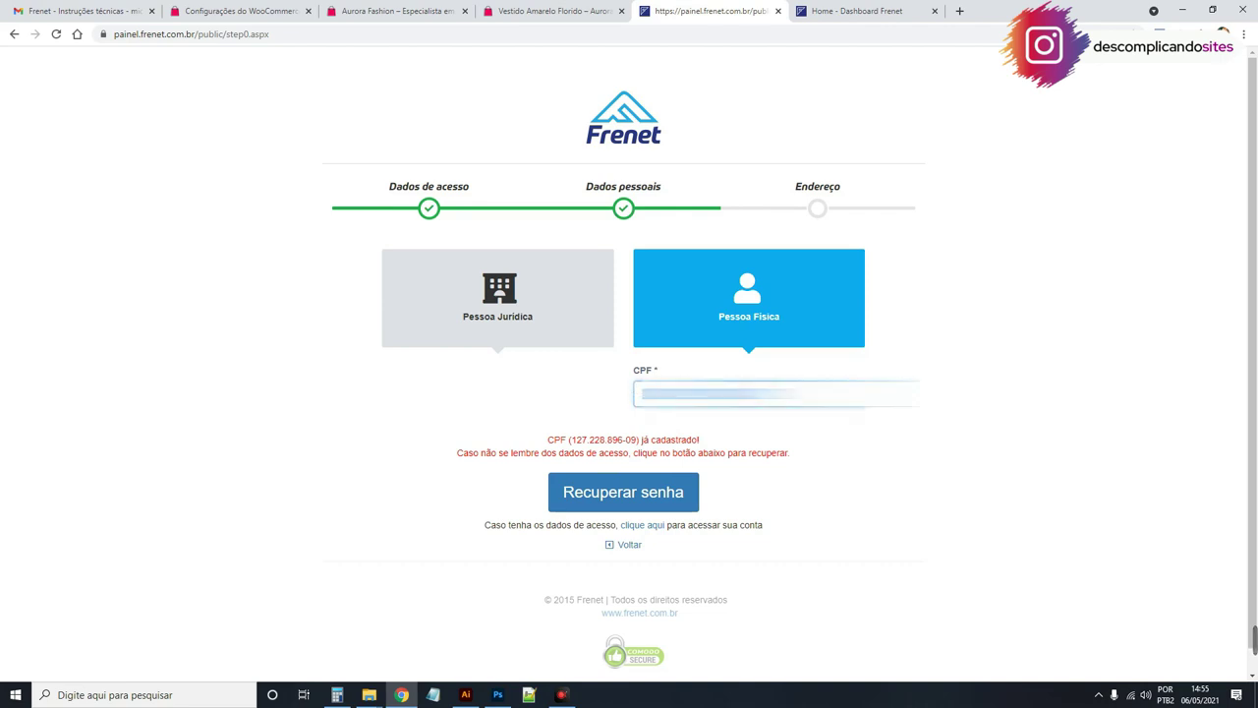
pyautogui.moveTo(794, 188); pyautogui.dragTo(849, 186)
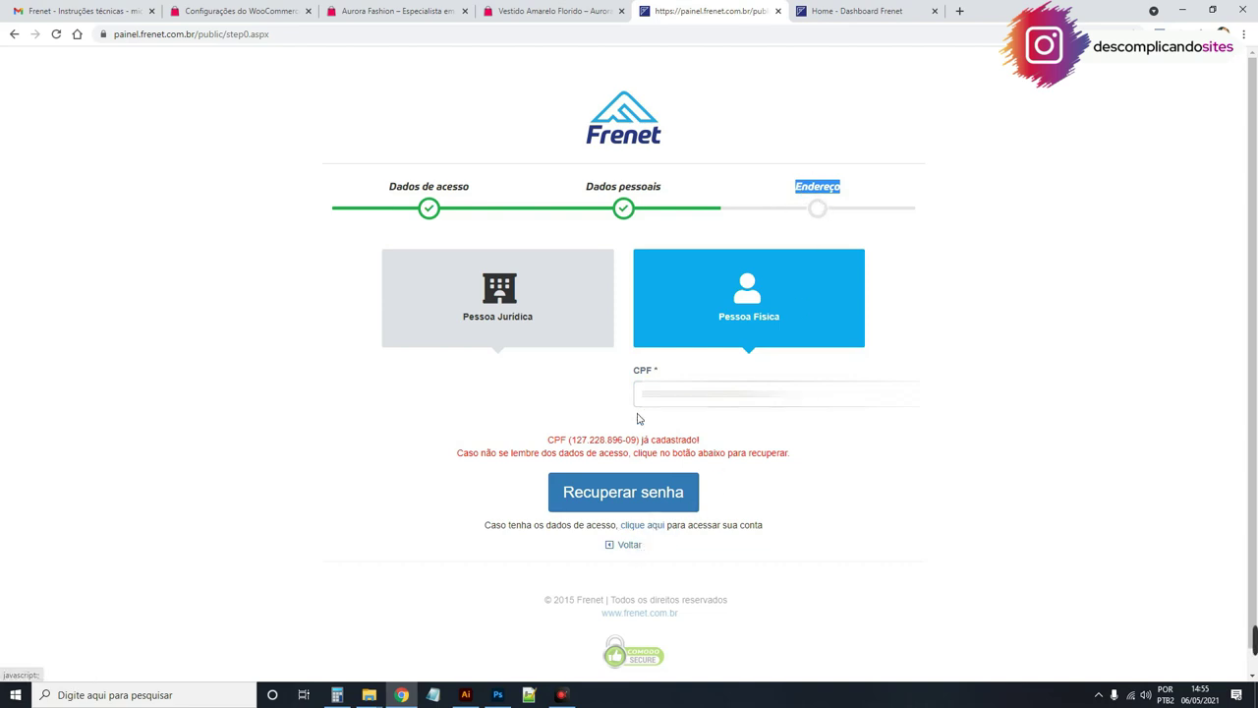
pyautogui.click(573, 35)
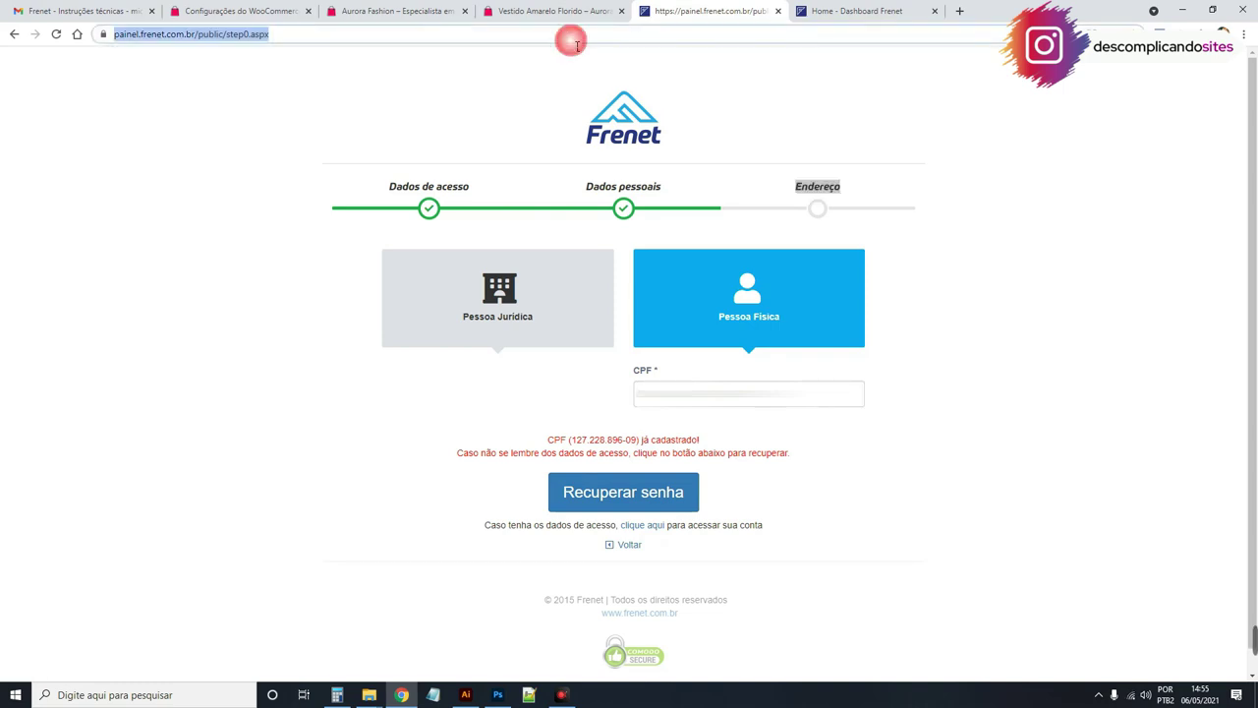
# Step: Open the Frenet panel dashboard and check the Correios Ativado! status
pyautogui.write('pai')
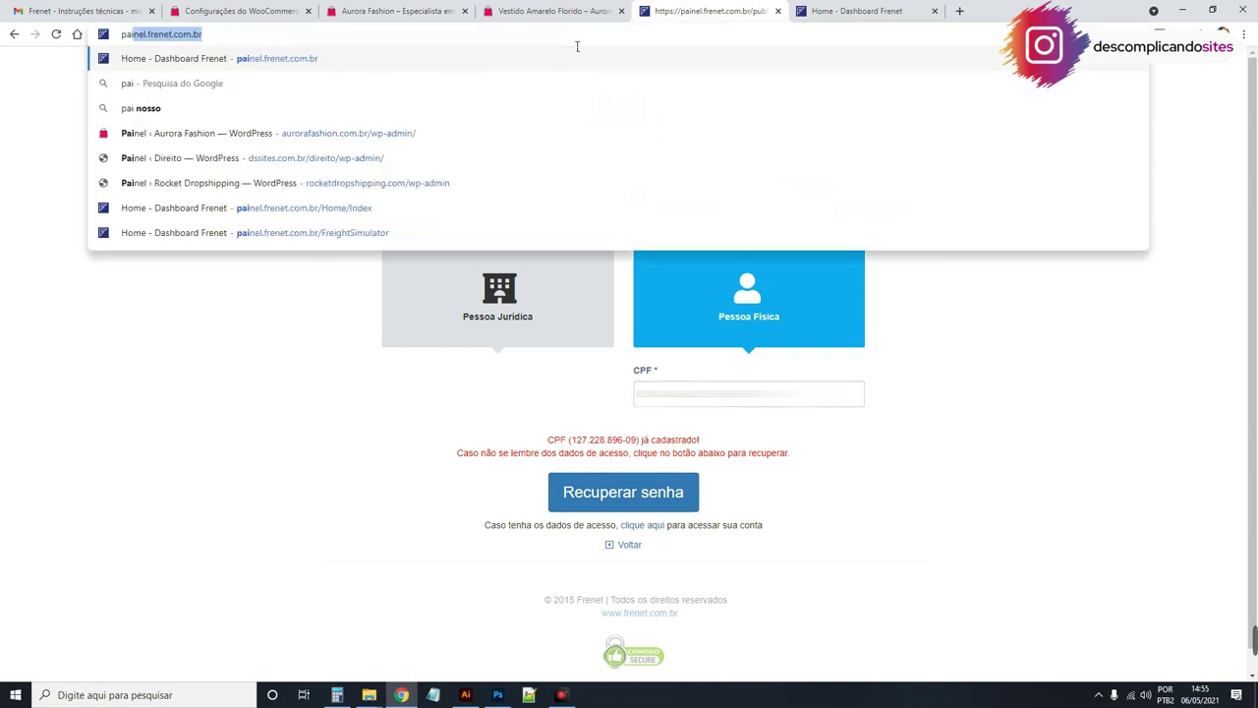
pyautogui.press('Return')
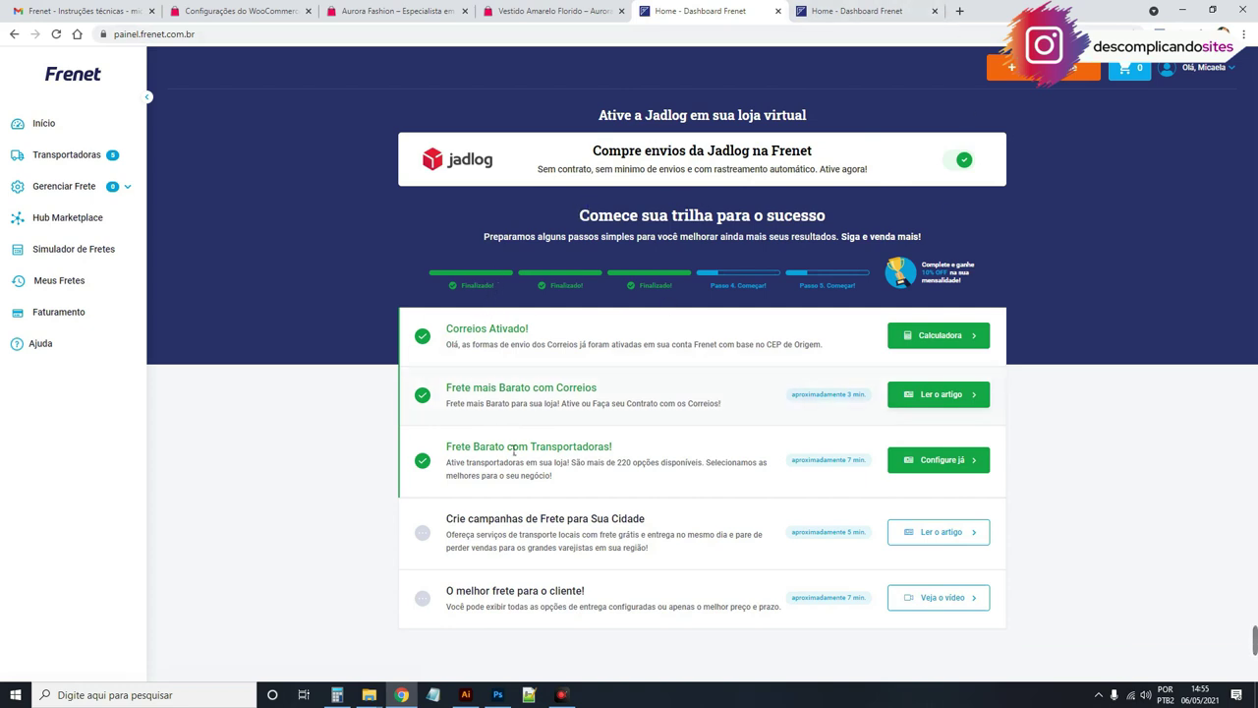
pyautogui.moveTo(444, 332); pyautogui.dragTo(531, 332)
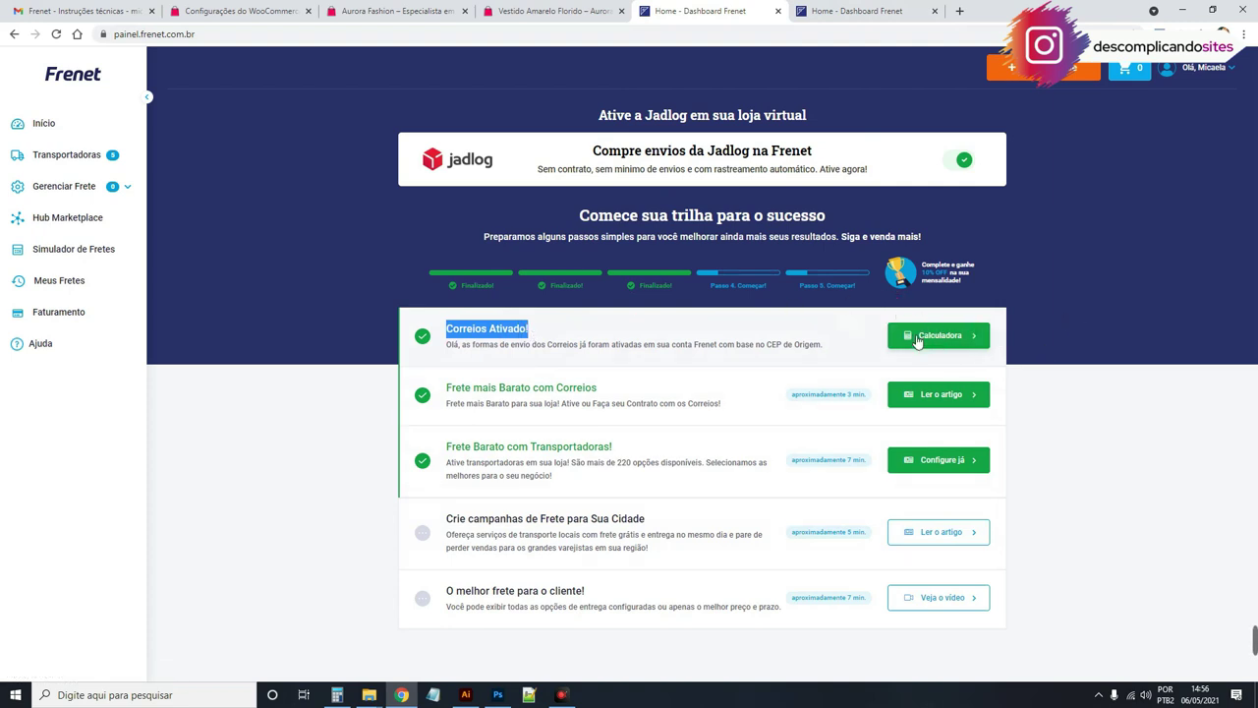
# Step: Find the Chave de acesso key, password and Token in the account details, then return to WooCommerce
pyautogui.click(1219, 77)
pyautogui.click(1215, 72)
pyautogui.click(1202, 75)
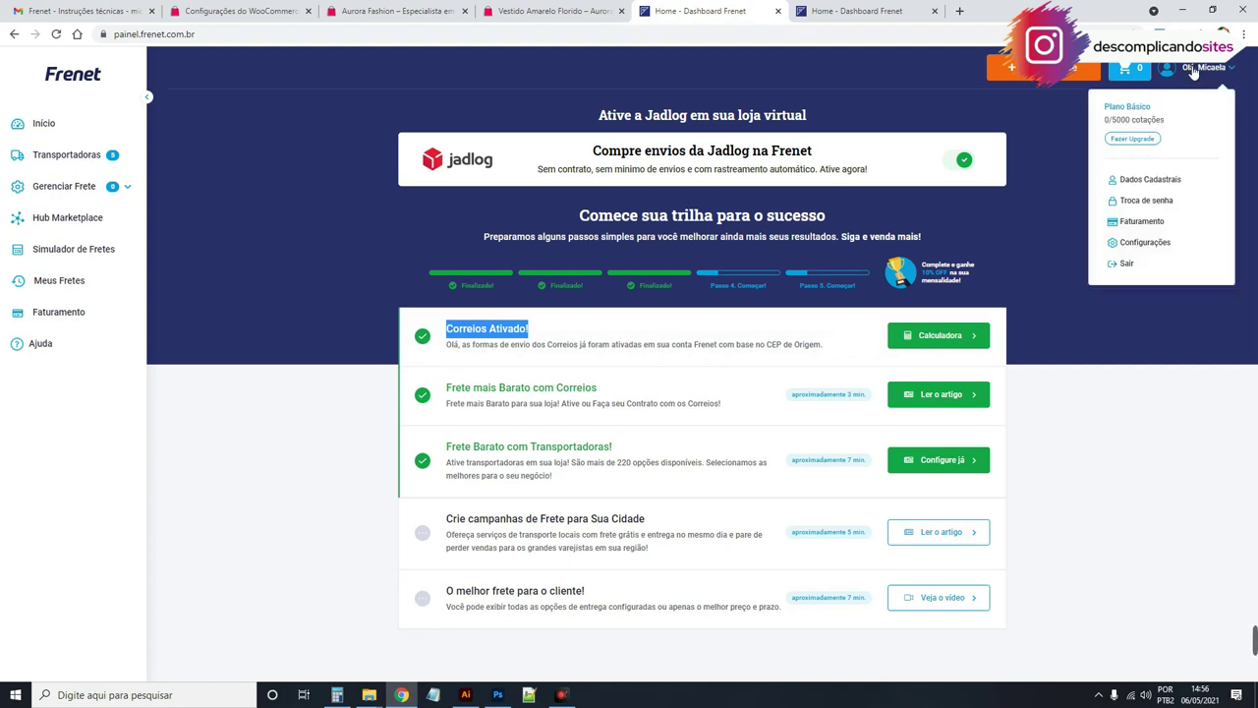
pyautogui.click(1176, 181)
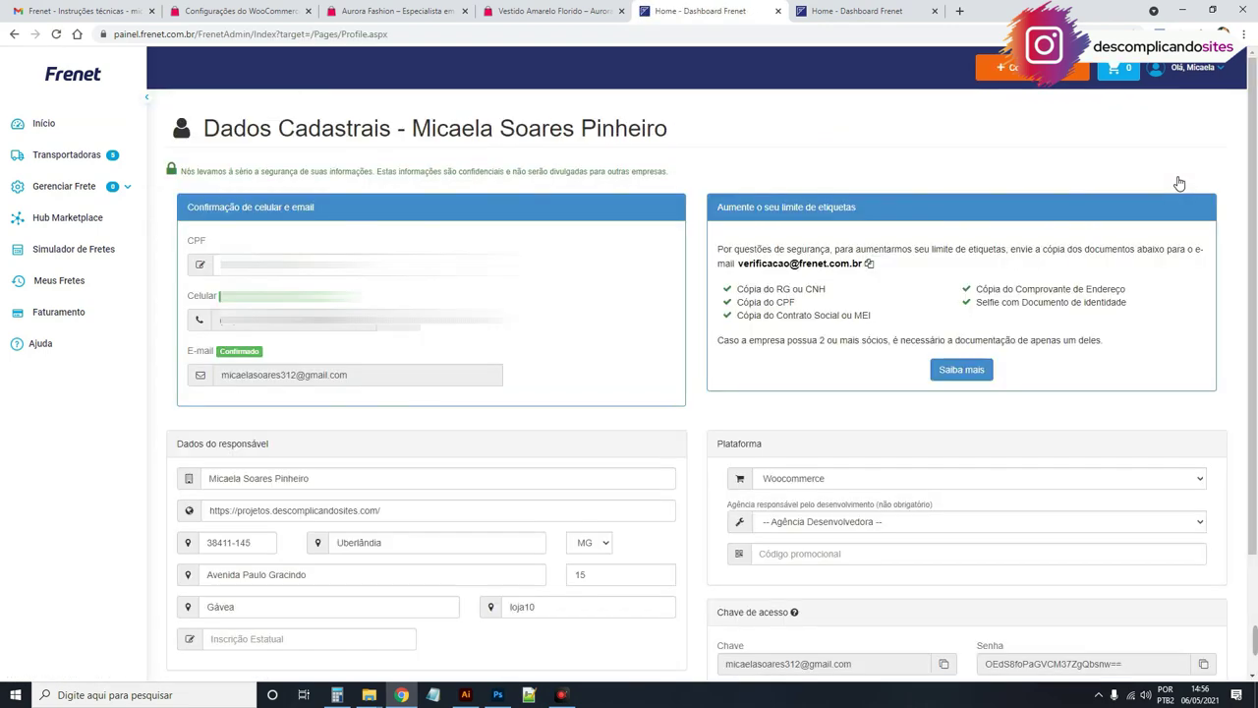
pyautogui.scroll(-3, 1179, 184)
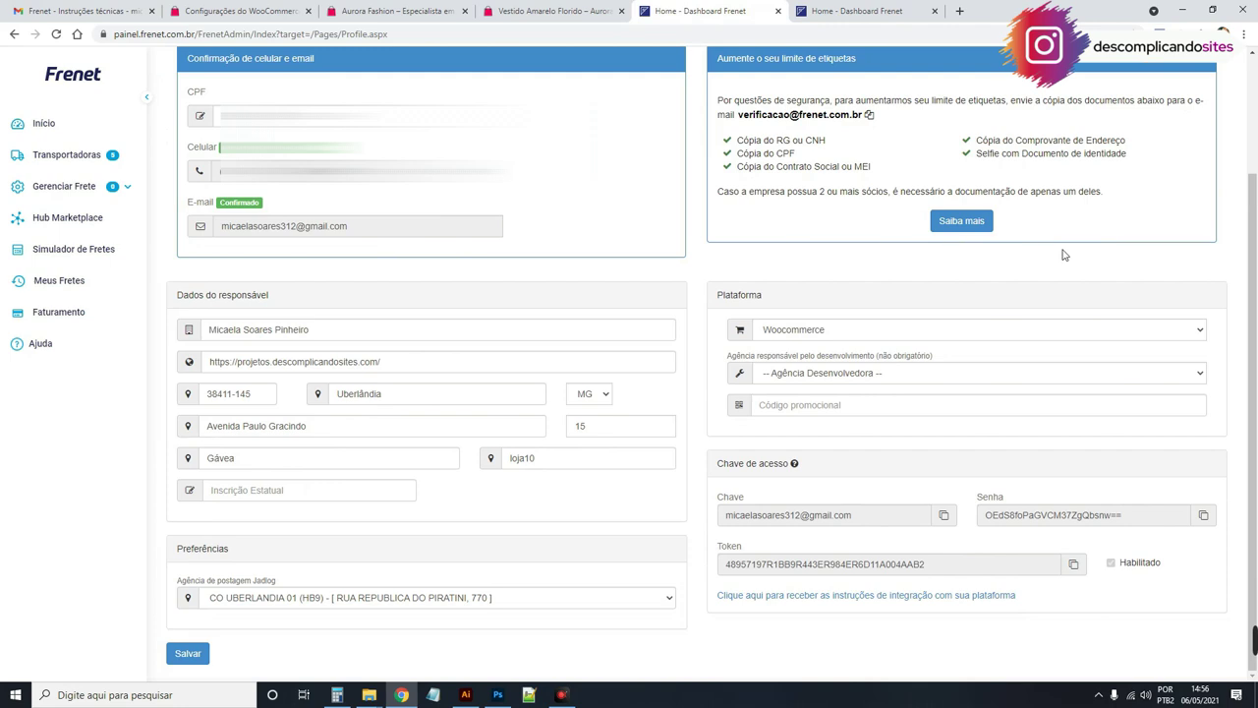
pyautogui.moveTo(717, 296); pyautogui.dragTo(765, 303)
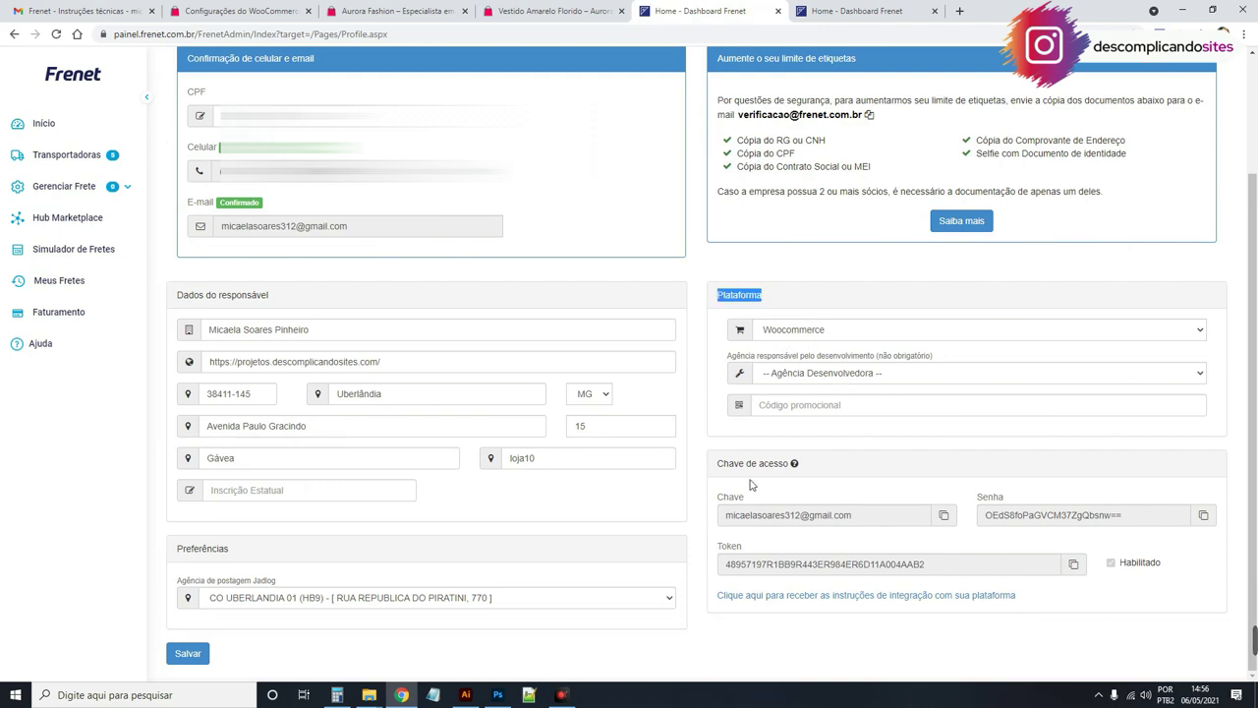
pyautogui.moveTo(719, 468); pyautogui.dragTo(796, 466)
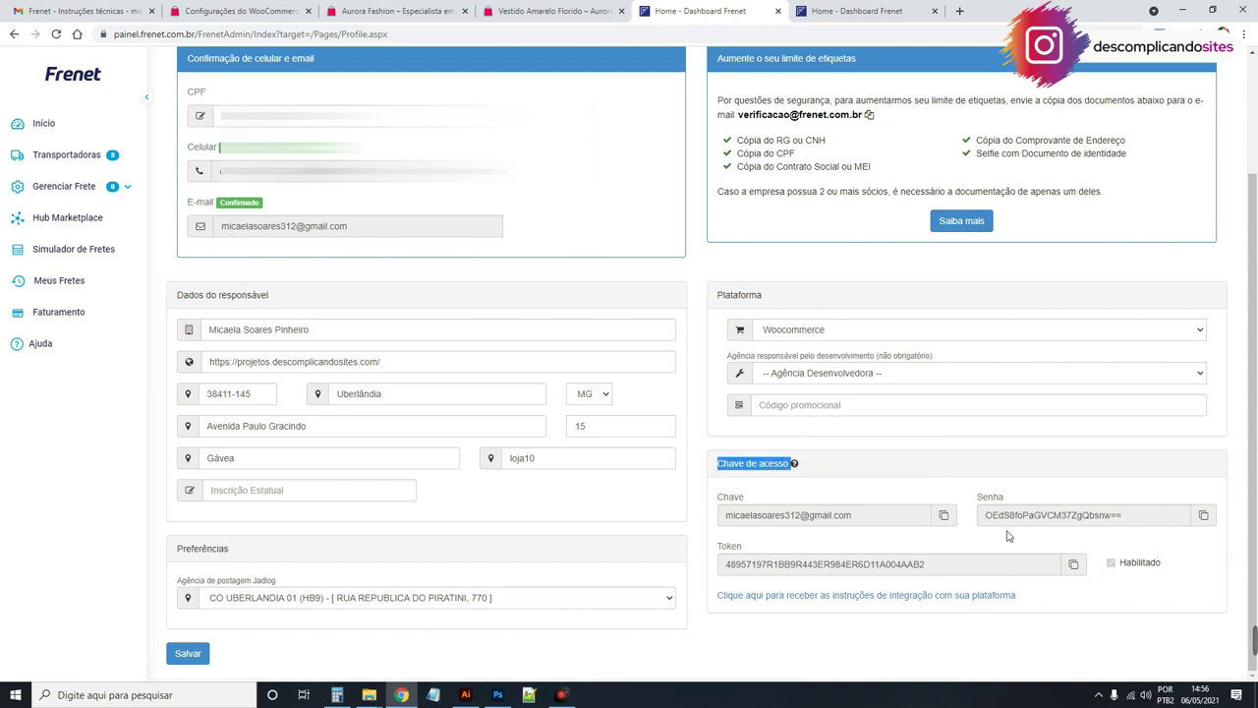
pyautogui.moveTo(978, 499); pyautogui.dragTo(1003, 500)
pyautogui.moveTo(742, 547); pyautogui.dragTo(726, 553)
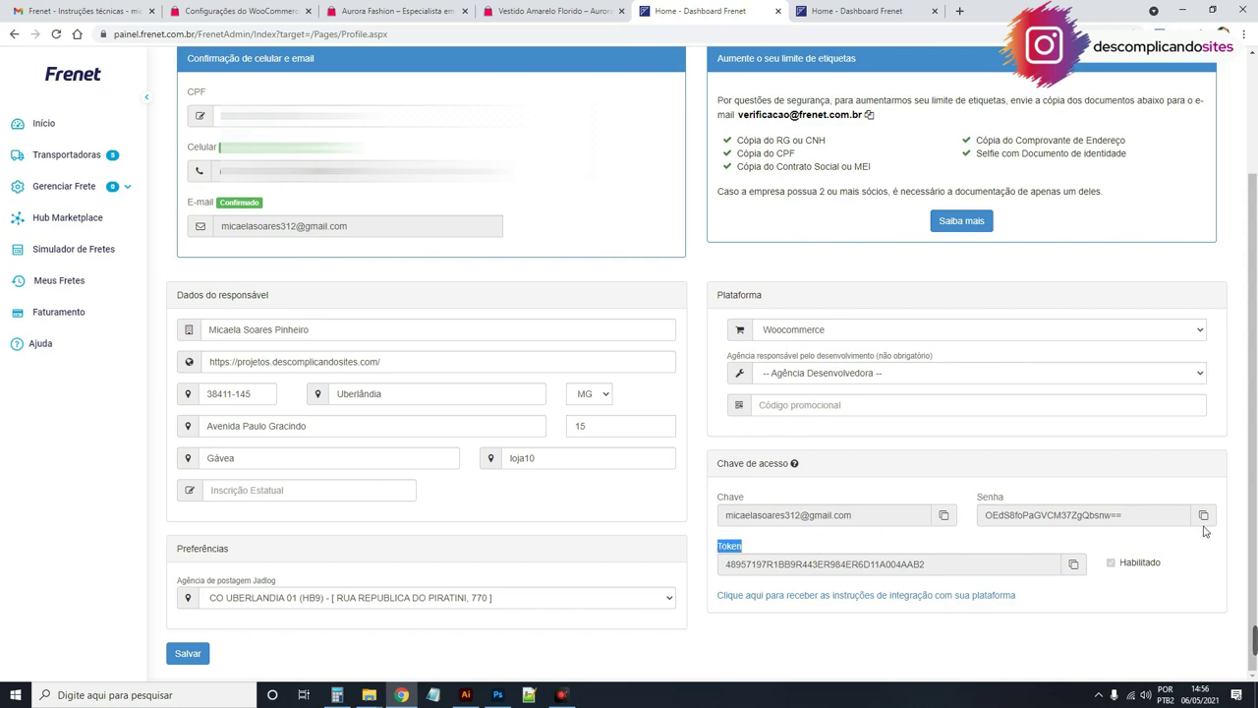
pyautogui.click(241, 11)
pyautogui.scroll(-3, 479, 451)
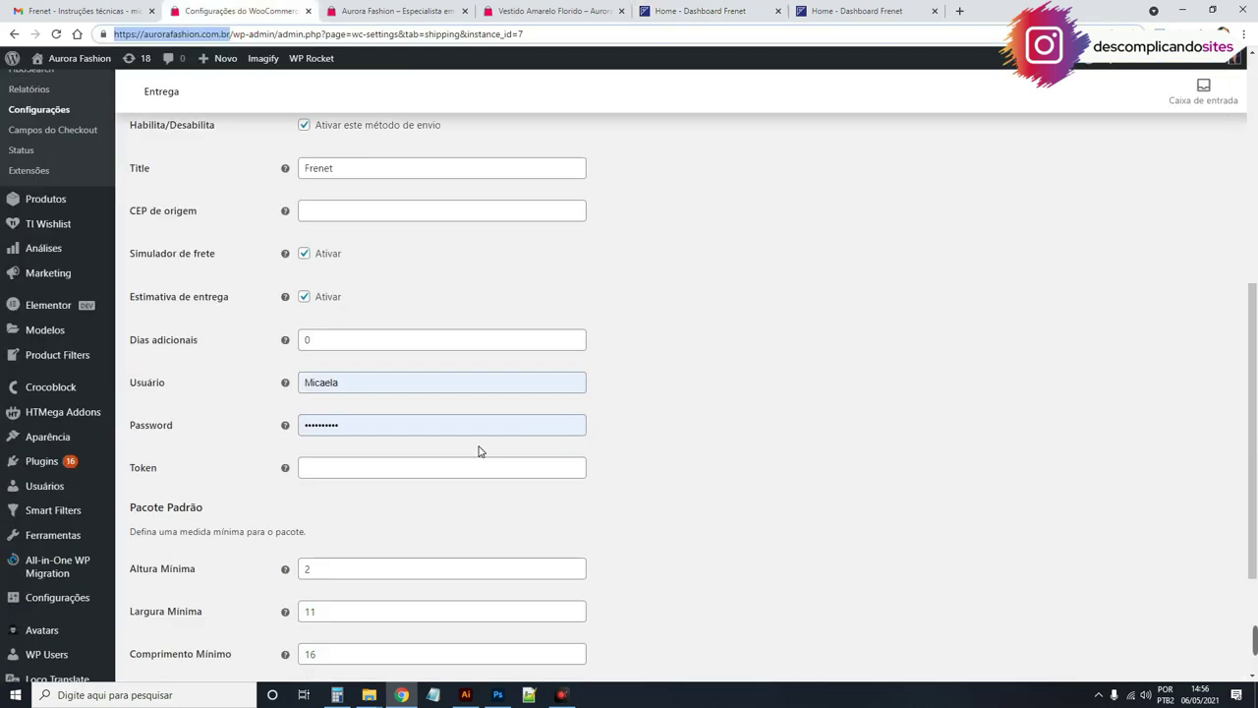
# Step: Fill the Frenet origin CEP from the saved suggestion
pyautogui.click(205, 202)
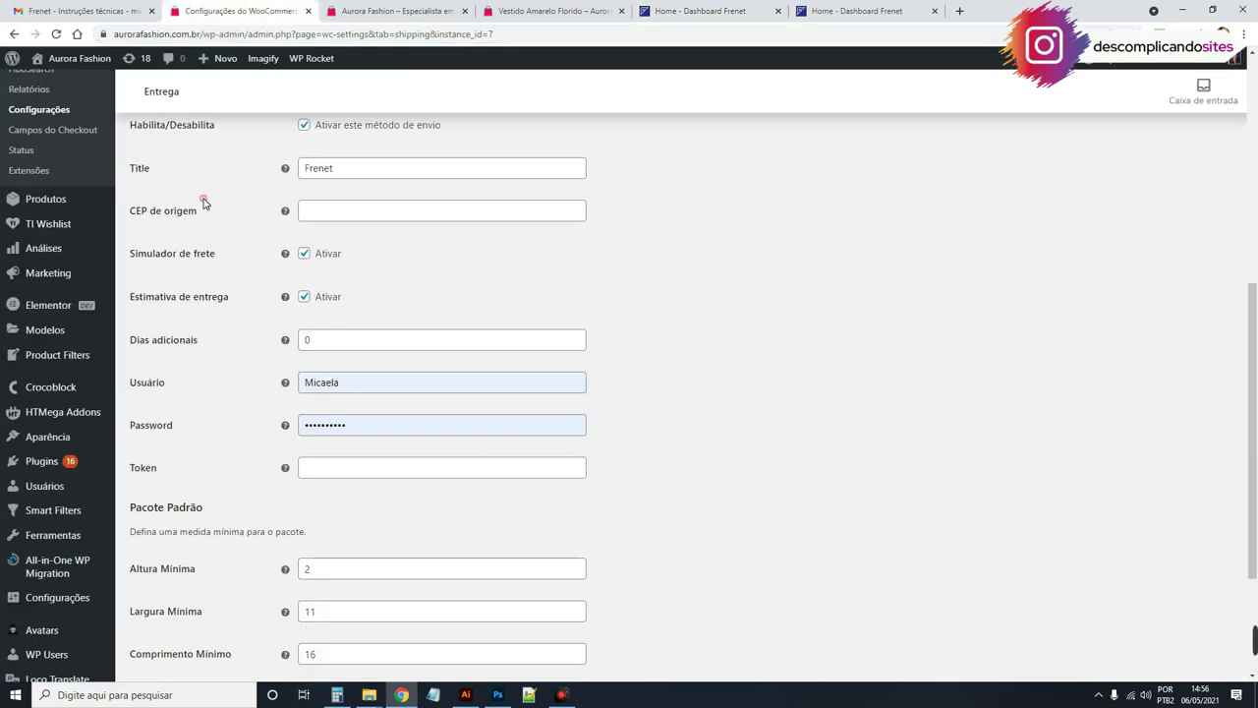
pyautogui.click(323, 215)
pyautogui.click(328, 238)
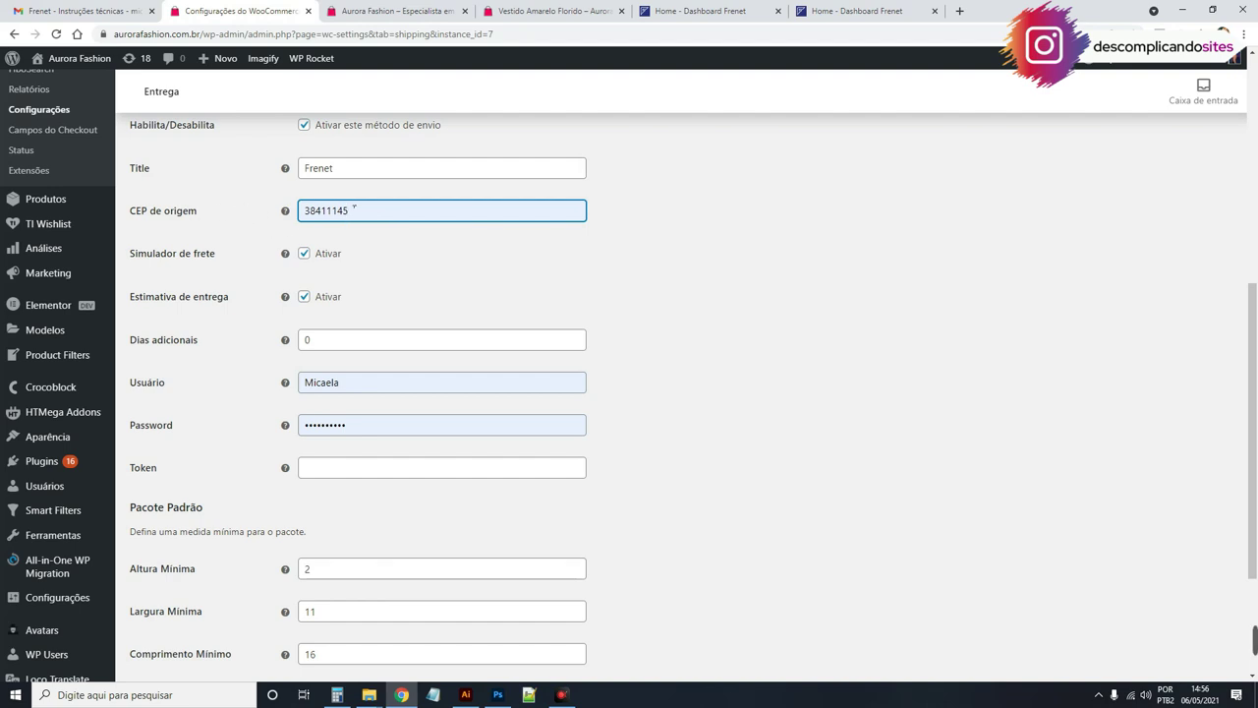
# Step: Review the freight simulator and delivery estimate options and keep additional days at 0
pyautogui.moveTo(132, 254); pyautogui.dragTo(221, 253)
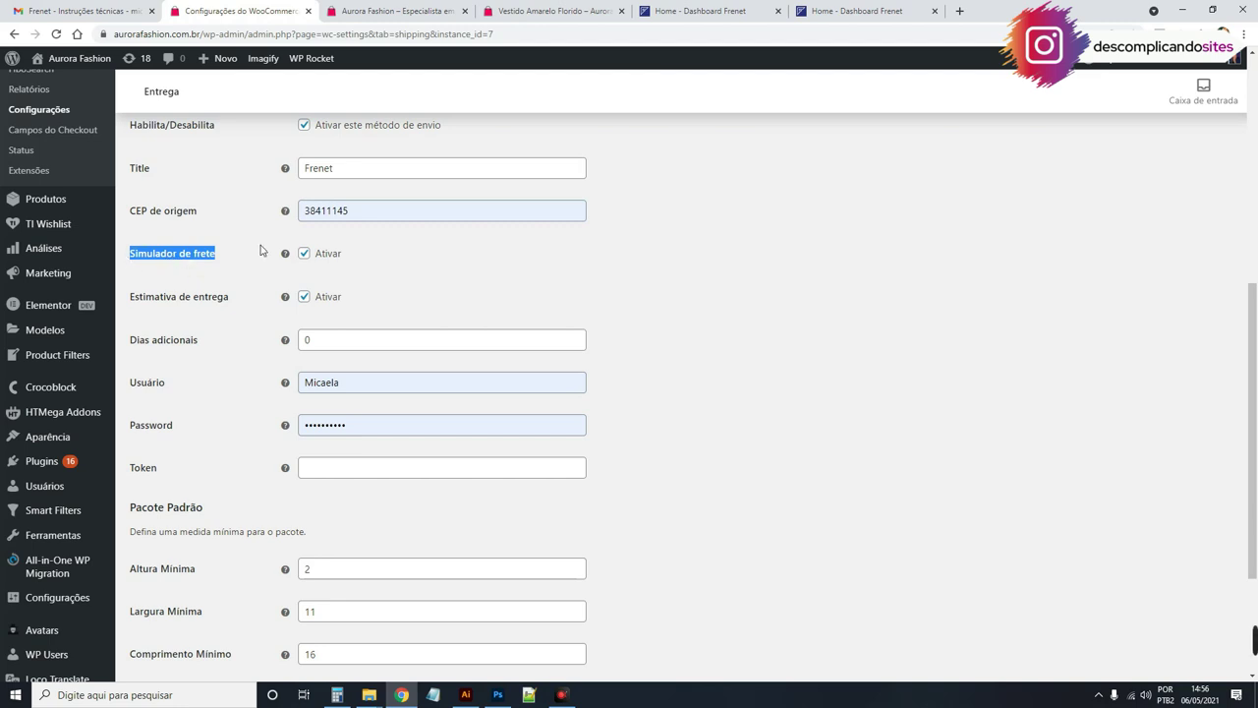
pyautogui.moveTo(286, 257)
pyautogui.moveTo(138, 303); pyautogui.dragTo(222, 305)
pyautogui.moveTo(286, 301)
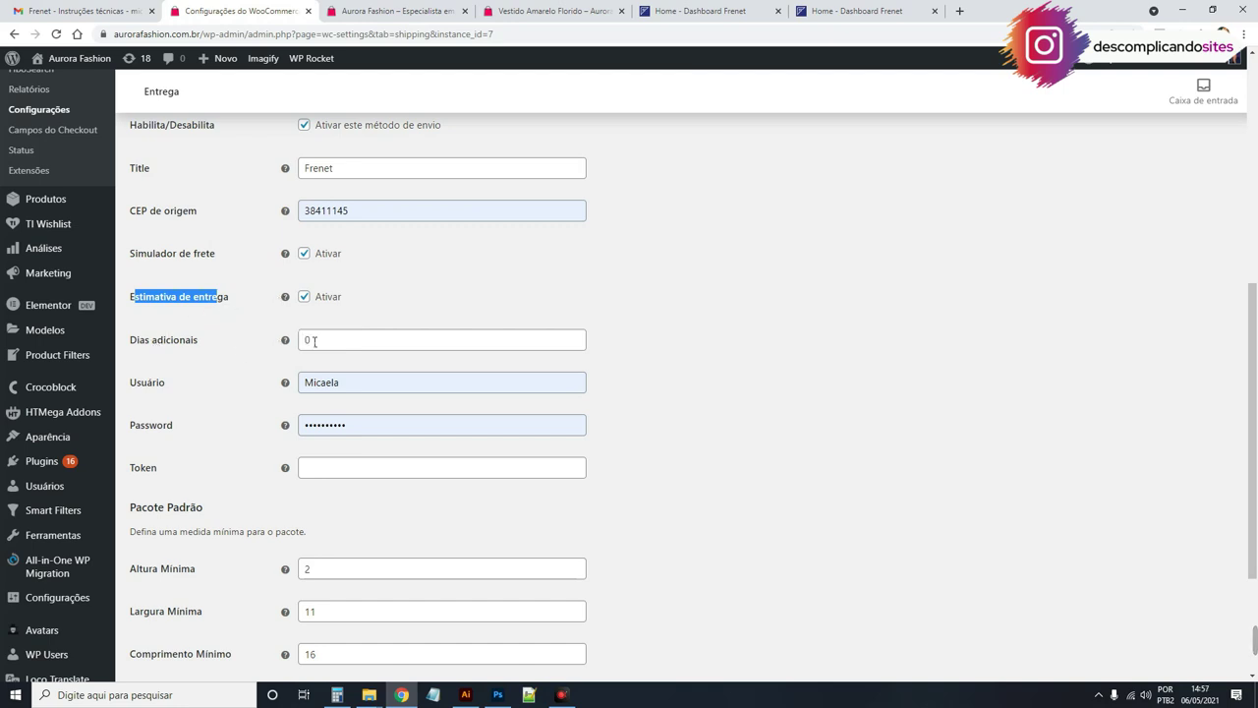
pyautogui.click(308, 342)
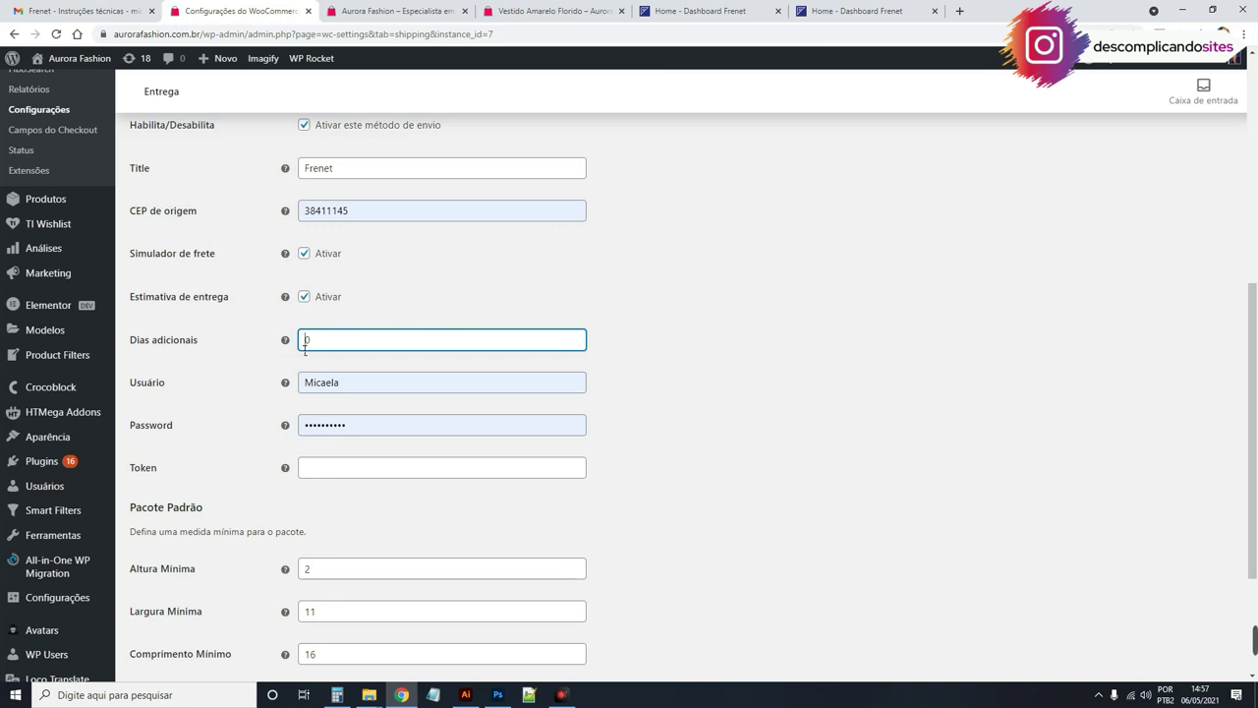
pyautogui.doubleClick(308, 339)
# Step: Fill Usuário and Password with the saved Frenet account login
pyautogui.click(367, 391)
pyautogui.doubleClick(361, 383)
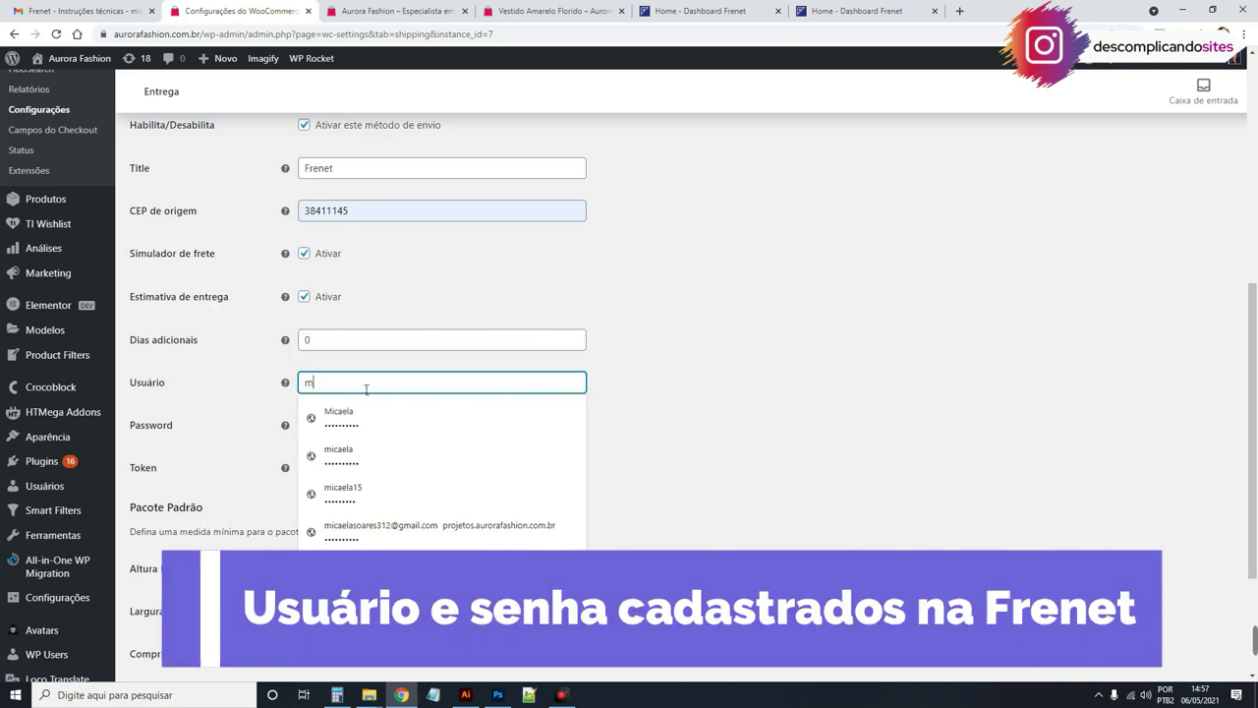
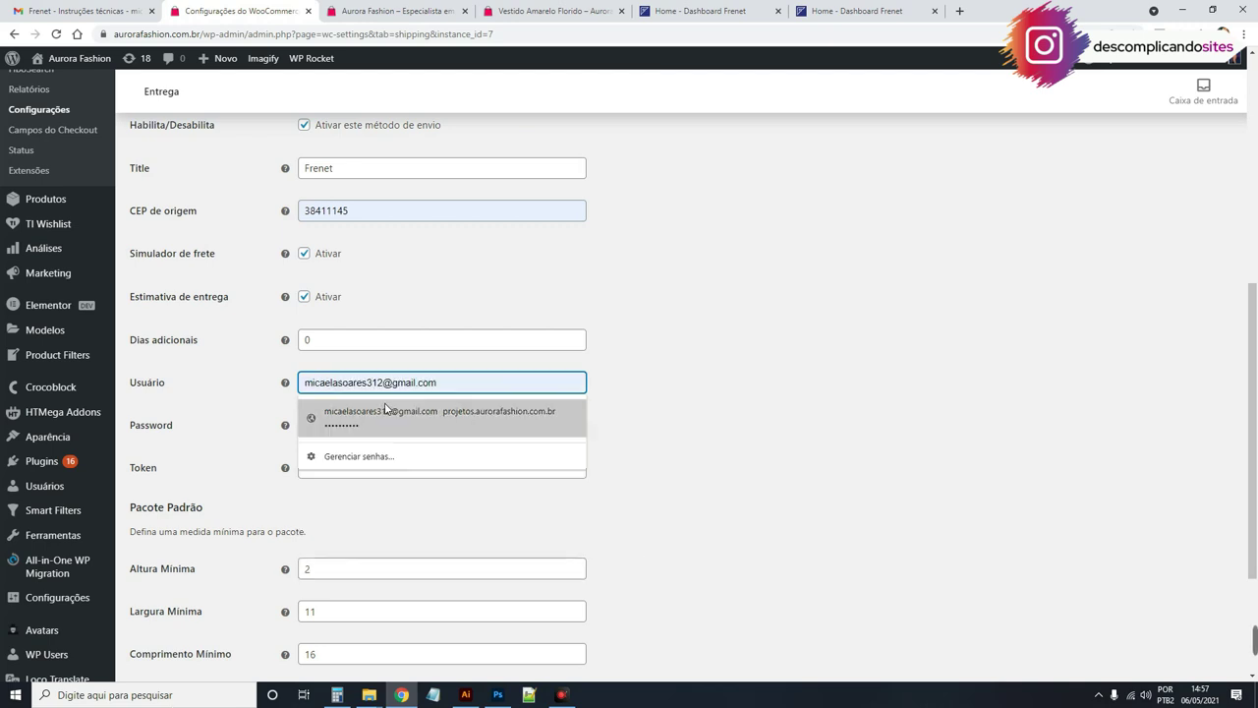
pyautogui.click(383, 413)
pyautogui.scroll(-2, 672, 373)
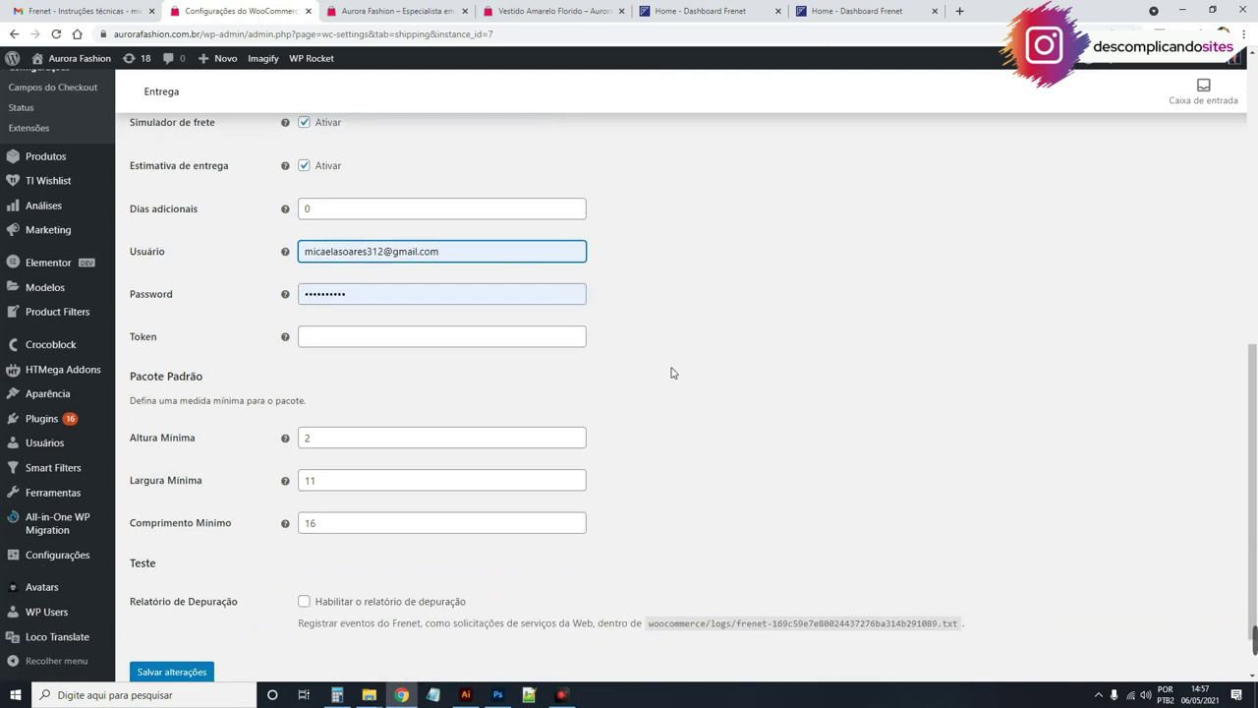
pyautogui.scroll(-1, 602, 335)
# Step: Copy the Frenet token from the profile and paste it into the Token setting
pyautogui.click(372, 273)
pyautogui.click(766, 237)
pyautogui.click(846, 11)
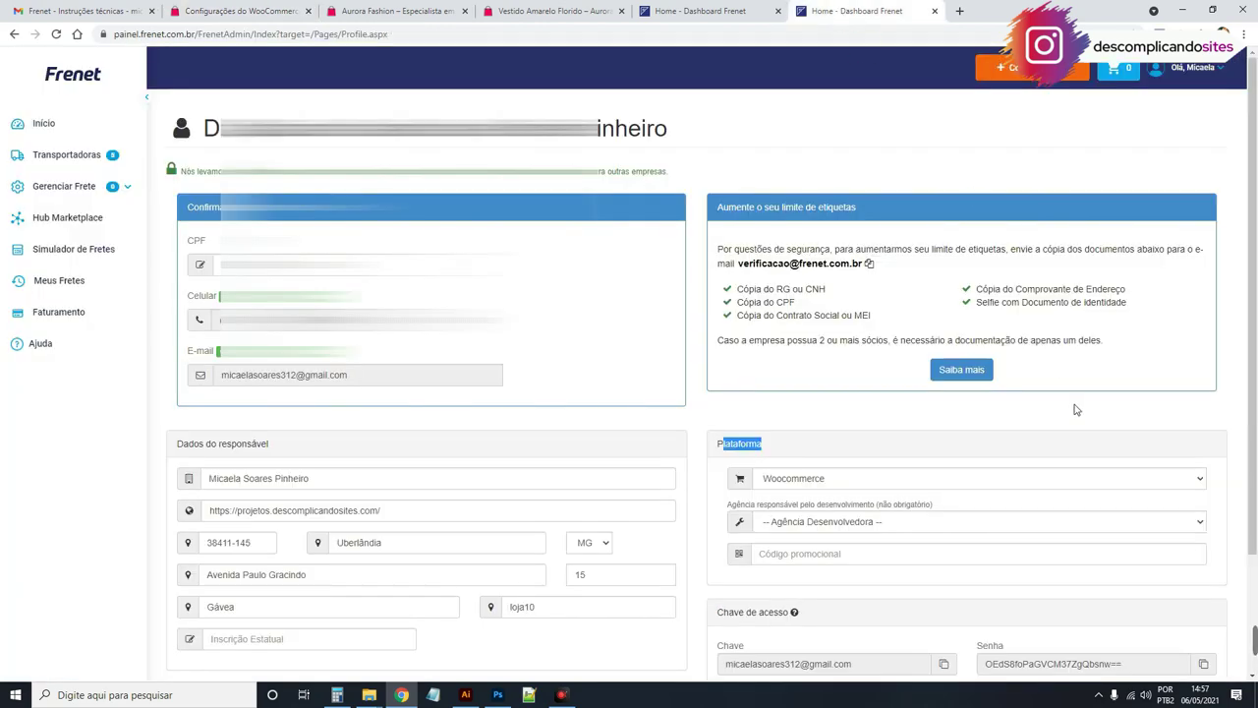
pyautogui.scroll(-2, 1076, 411)
pyautogui.click(1073, 564)
pyautogui.click(1074, 564)
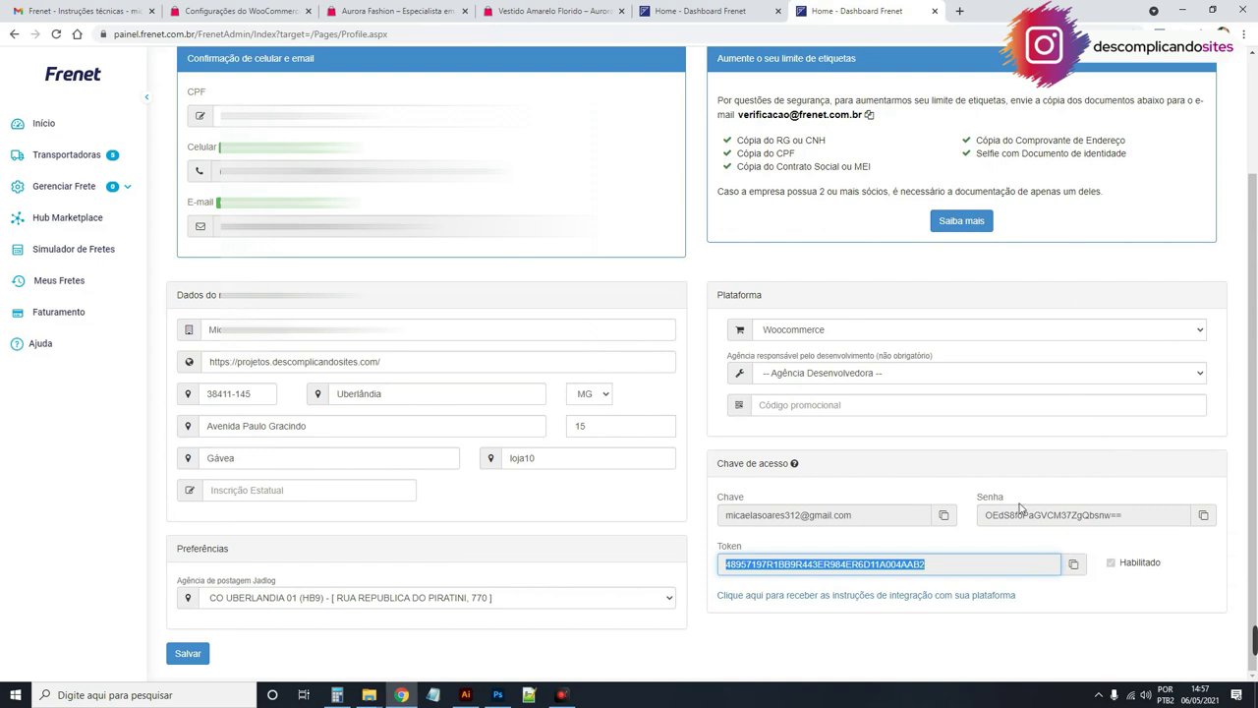
pyautogui.click(658, 5)
pyautogui.click(236, 10)
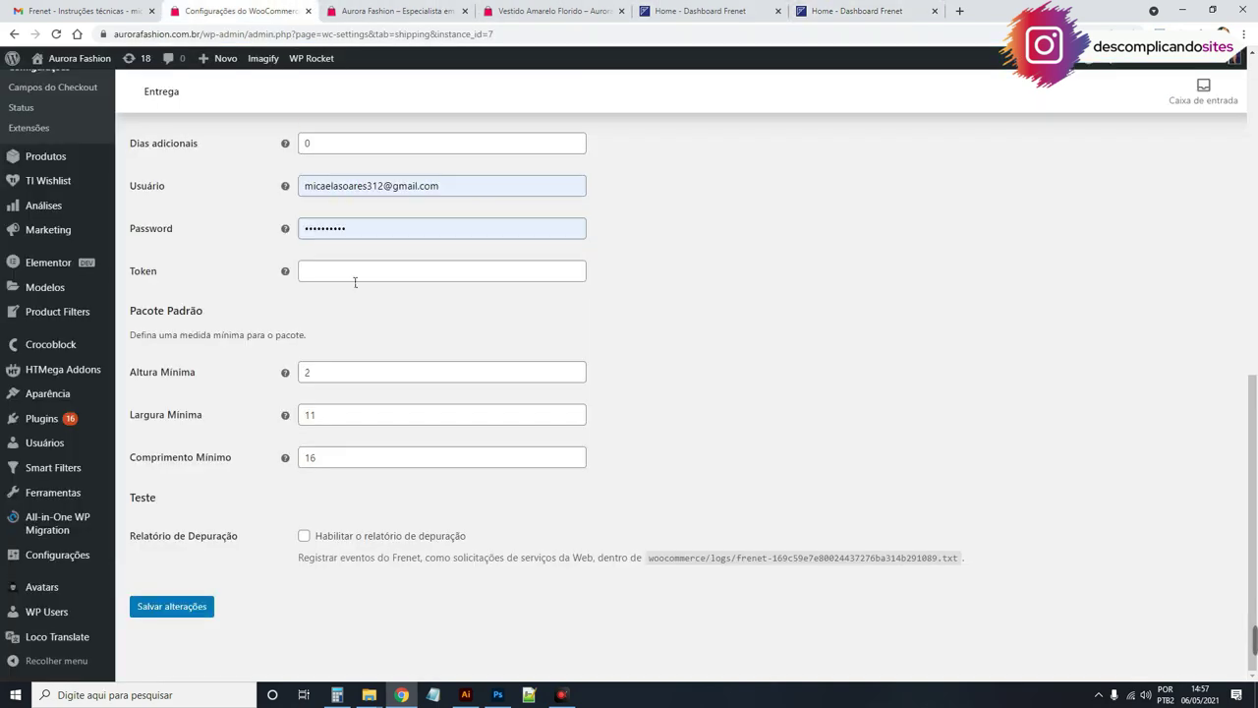
pyautogui.click(366, 272)
pyautogui.hotkey('ctrl', 'v')
pyautogui.hotkey('shift', 'Tab')
# Step: Copy the Frenet access password and paste it over the old Password value
pyautogui.click(865, 11)
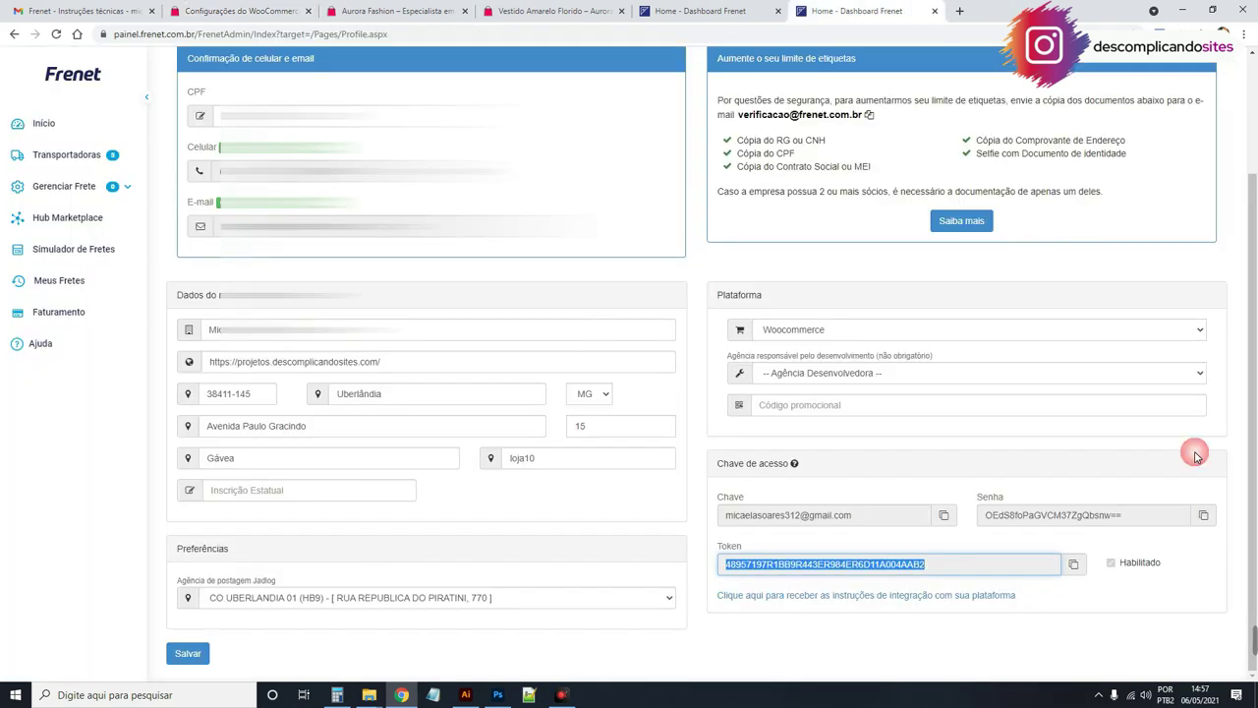
pyautogui.click(1204, 515)
pyautogui.click(1204, 515)
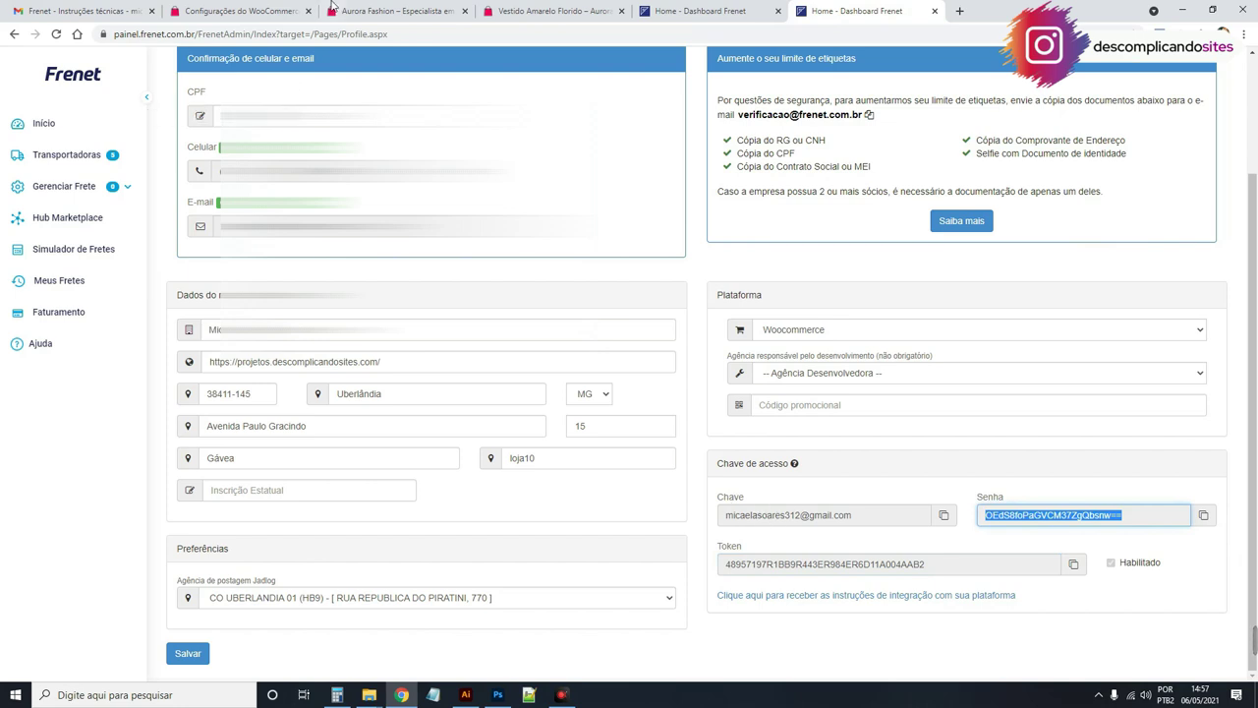
pyautogui.click(236, 10)
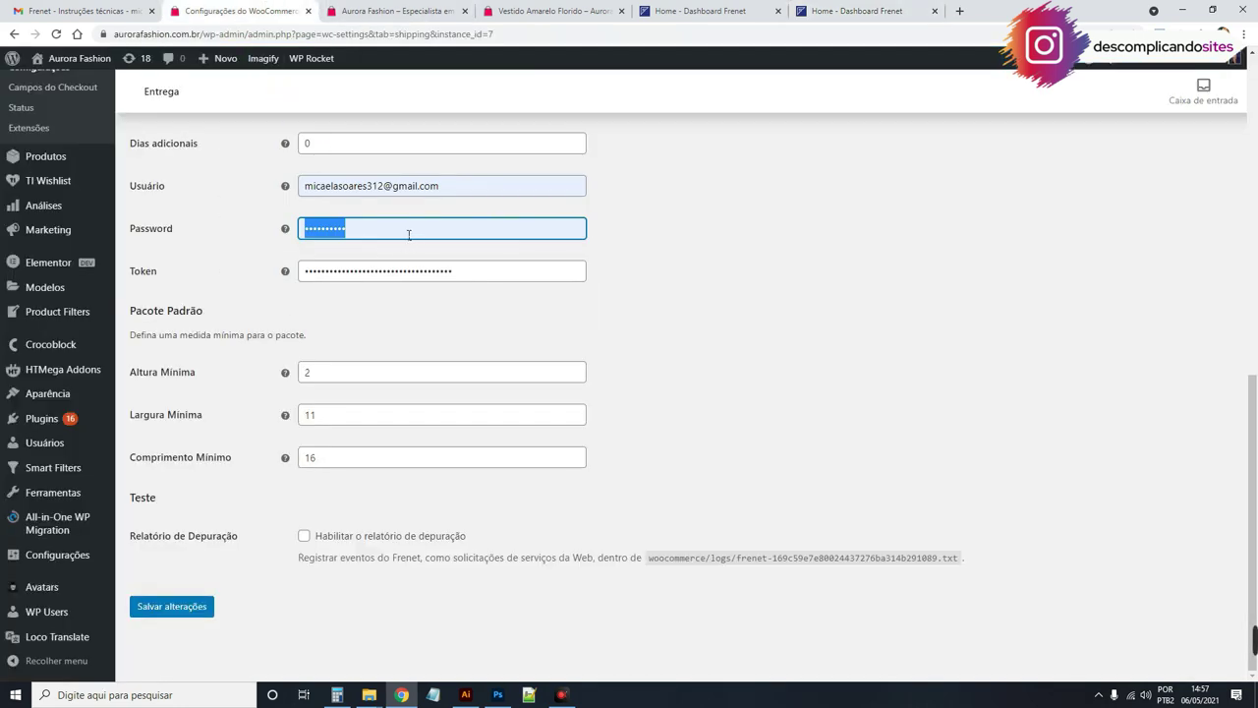
pyautogui.hotkey('ctrl', 'v')
pyautogui.click(624, 247)
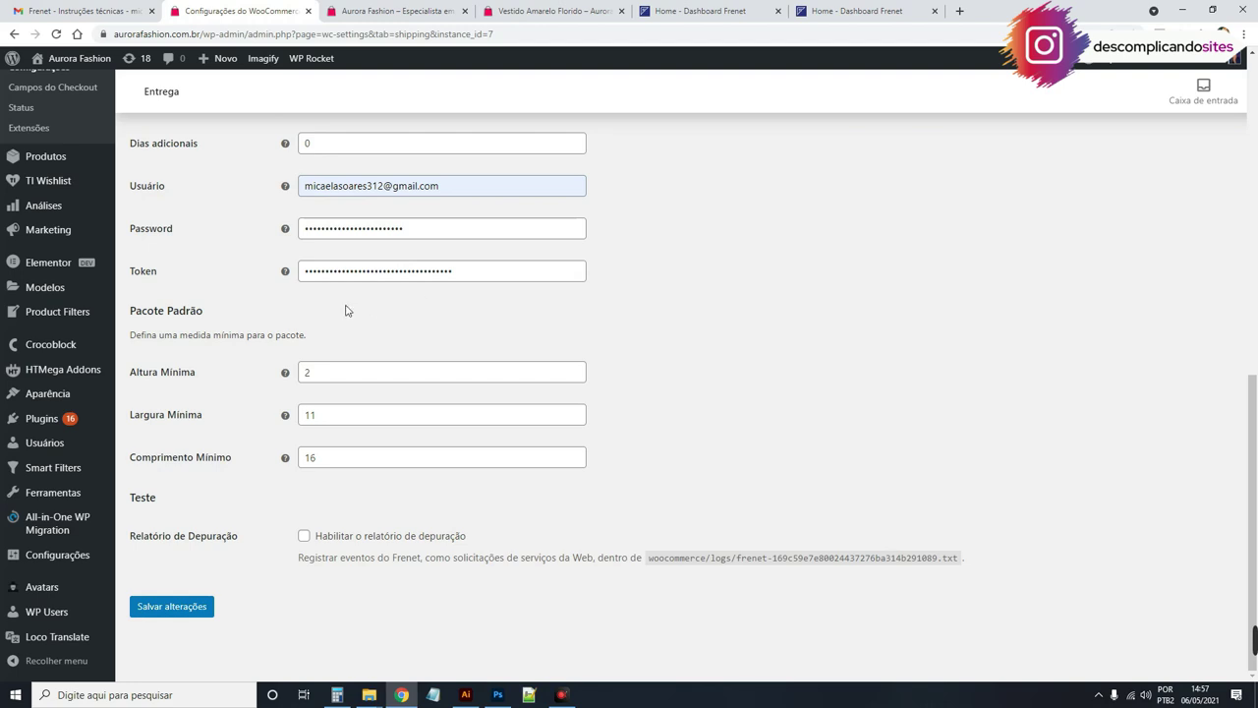
# Step: Check minimum package sizes (height 2, width 11, length 16) and save the Frenet settings
pyautogui.moveTo(130, 379); pyautogui.dragTo(202, 378)
pyautogui.moveTo(137, 416); pyautogui.dragTo(216, 416)
pyautogui.click(312, 371)
pyautogui.moveTo(313, 372); pyautogui.dragTo(303, 372)
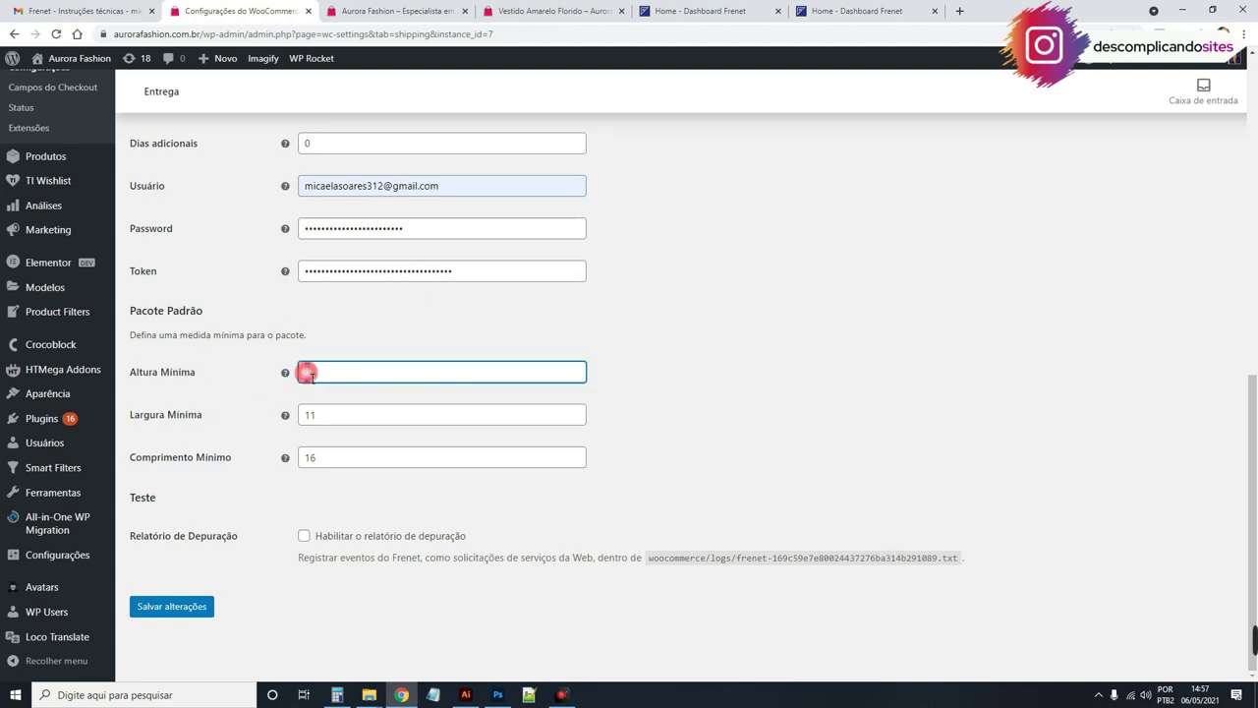
pyautogui.click(333, 367)
pyautogui.moveTo(360, 422); pyautogui.dragTo(301, 414)
pyautogui.click(315, 458)
pyautogui.moveTo(325, 458); pyautogui.dragTo(303, 458)
pyautogui.click(605, 445)
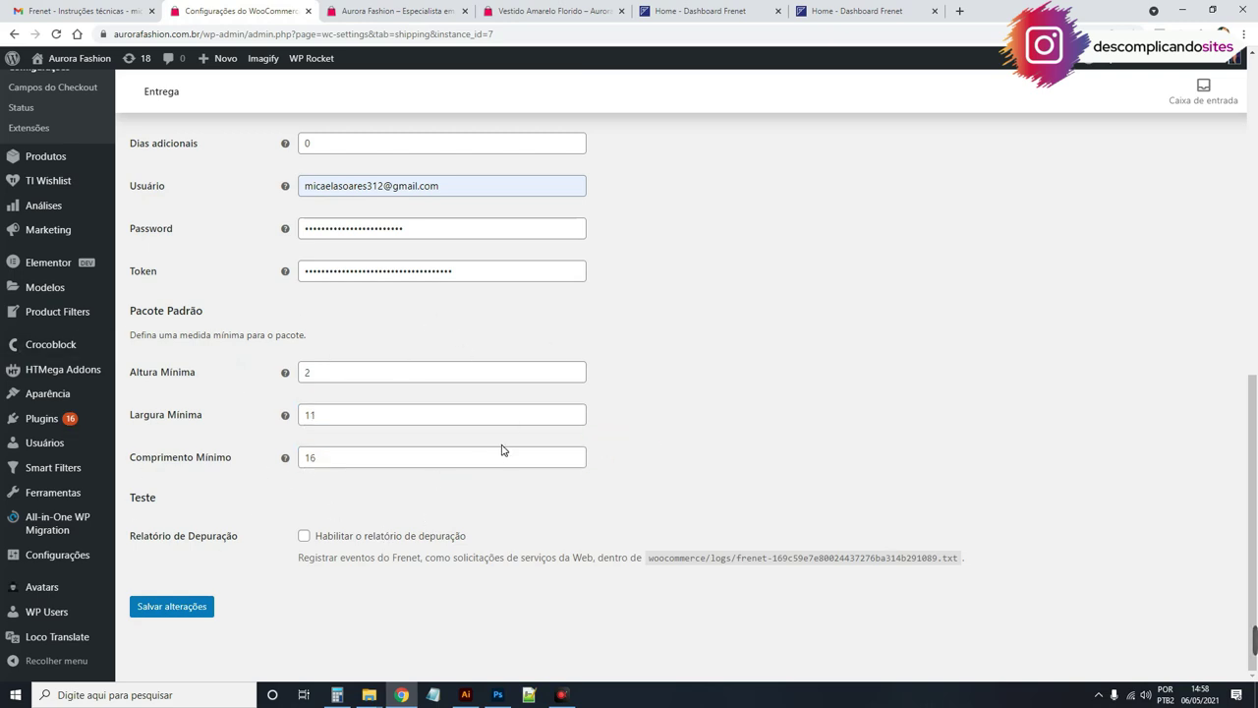
pyautogui.click(174, 606)
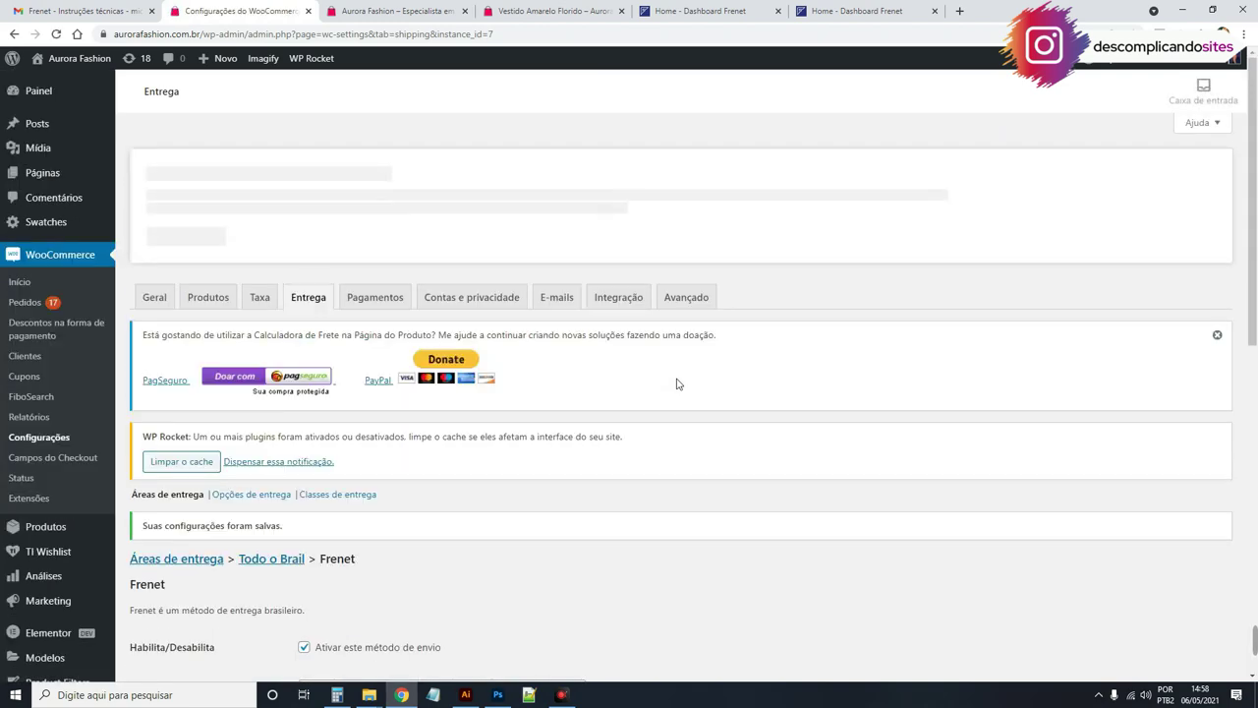
# Step: Go to the Frenet home dashboard and open the Simulador de fretes
pyautogui.click(853, 10)
pyautogui.scroll(1, 458, 466)
pyautogui.scroll(2, 458, 394)
pyautogui.click(43, 123)
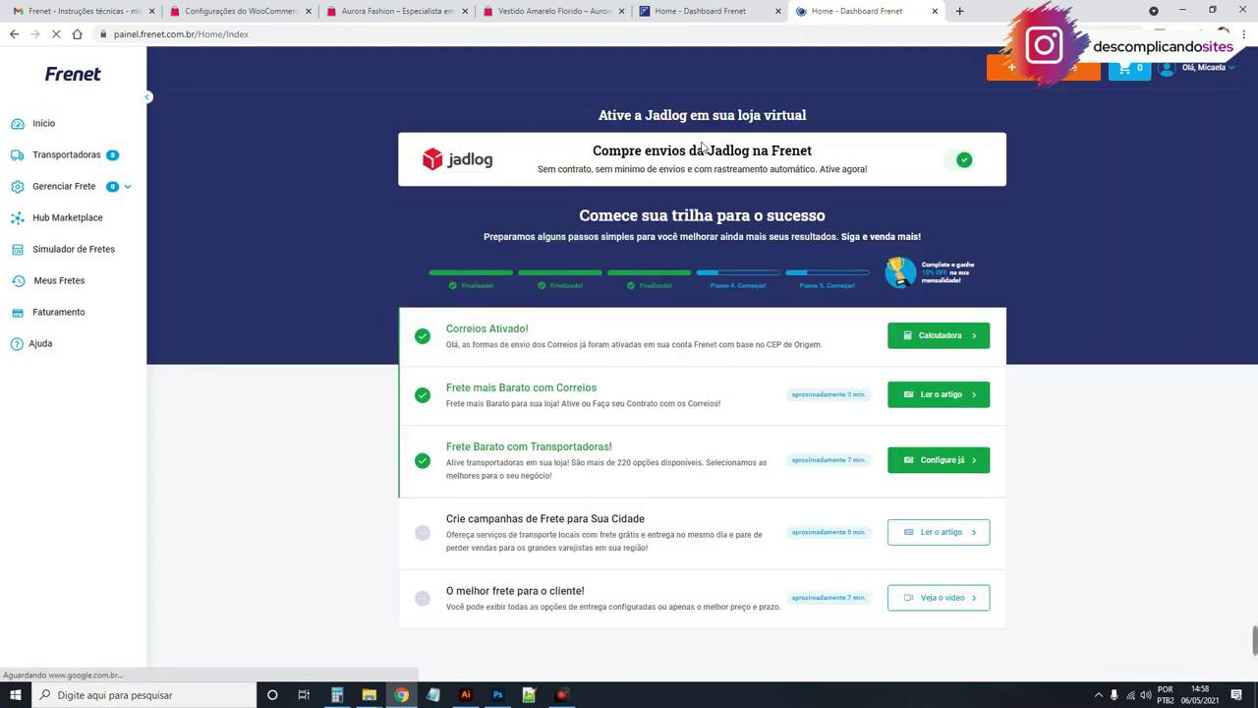
pyautogui.moveTo(452, 335); pyautogui.dragTo(892, 337)
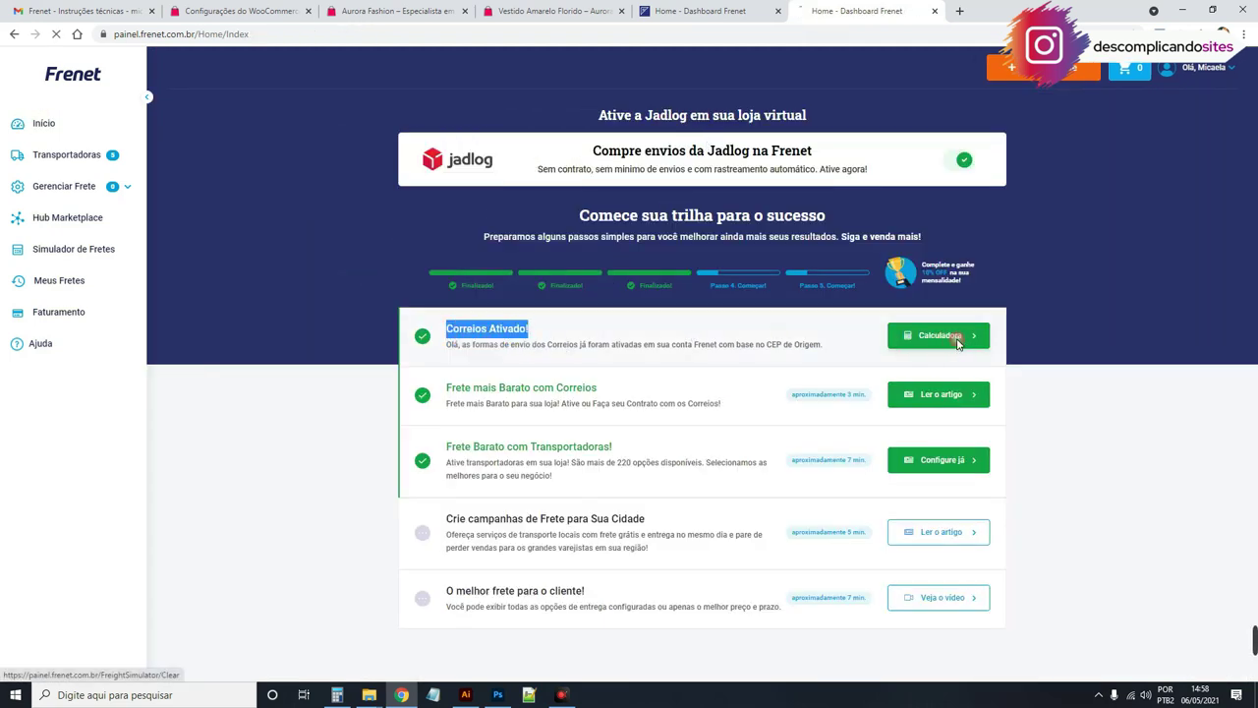
pyautogui.click(954, 337)
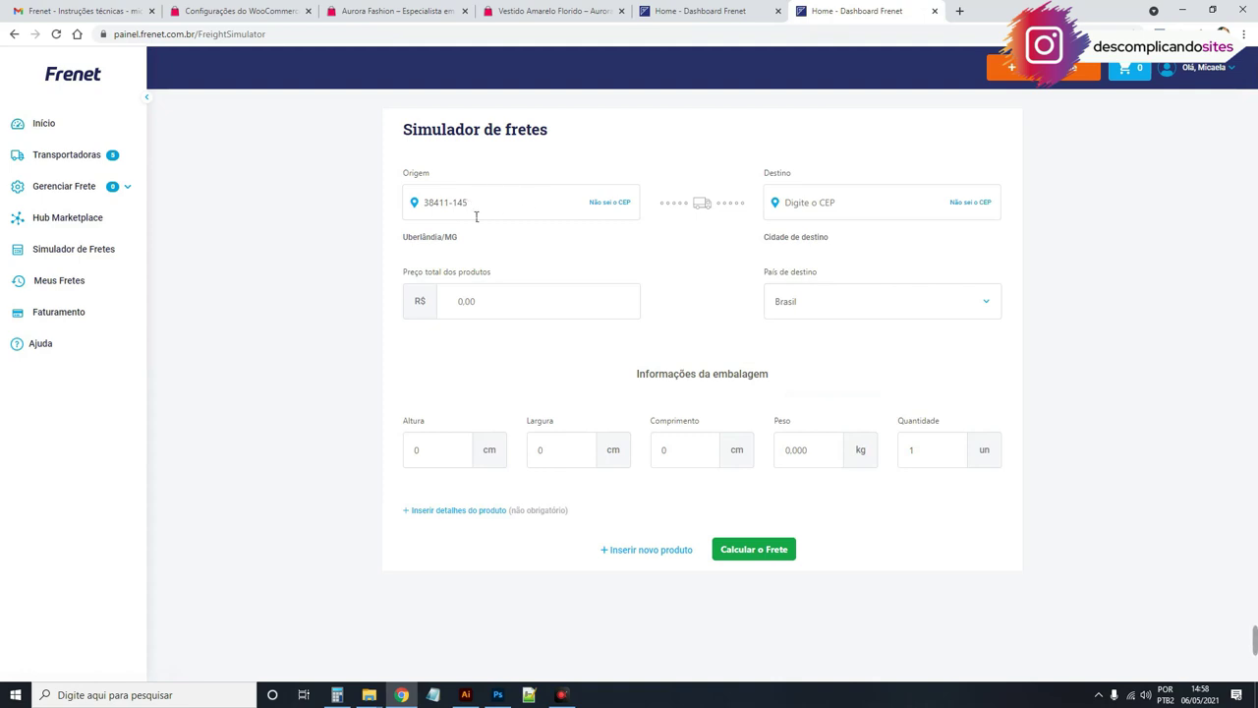
pyautogui.click(824, 203)
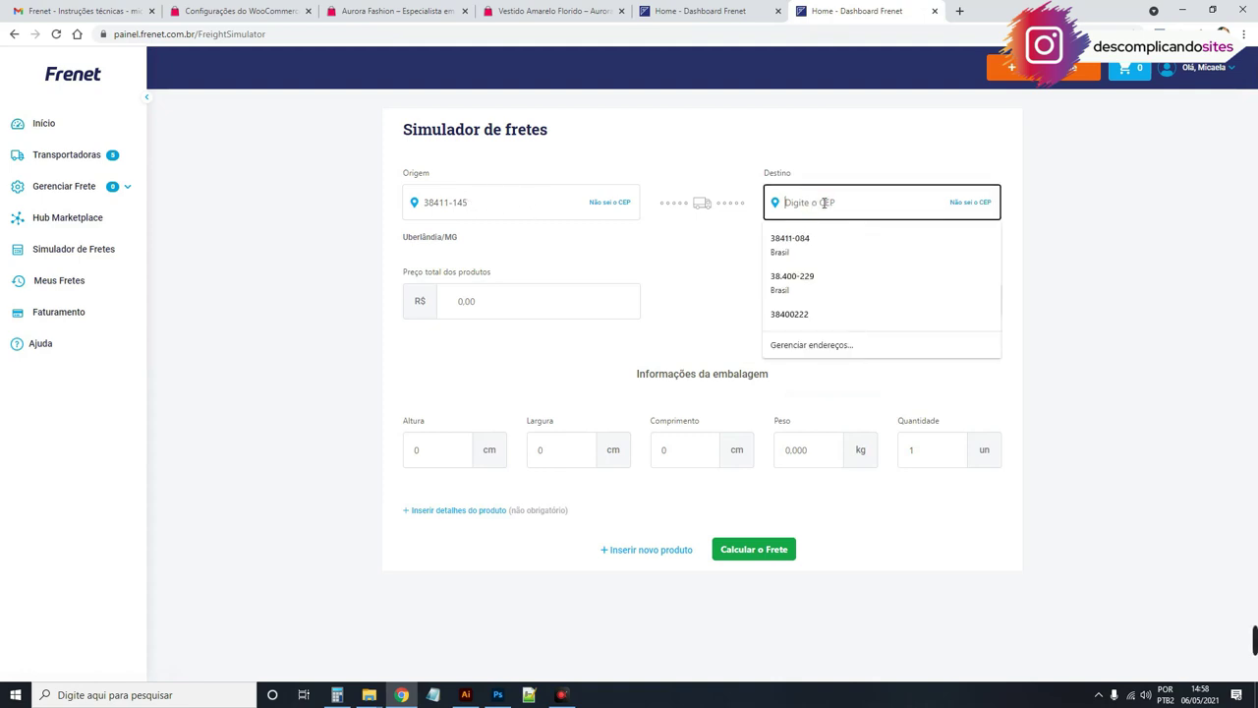
pyautogui.click(837, 281)
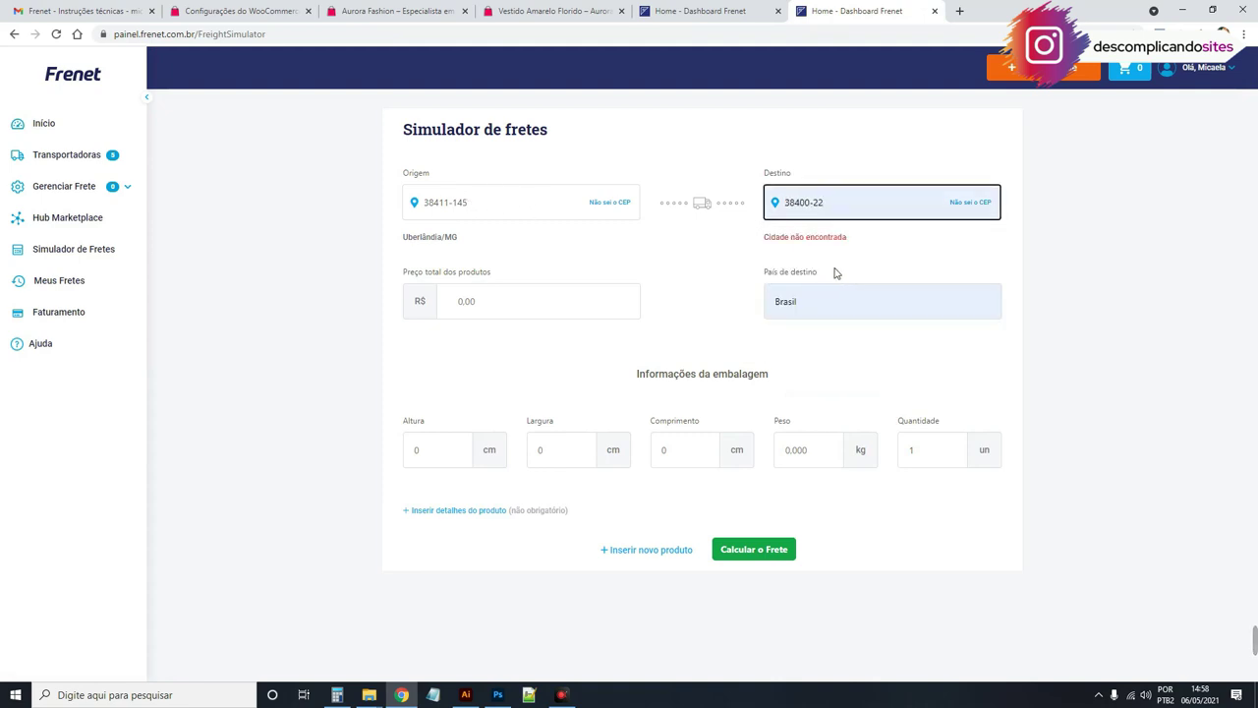
pyautogui.click(530, 308)
pyautogui.click(506, 342)
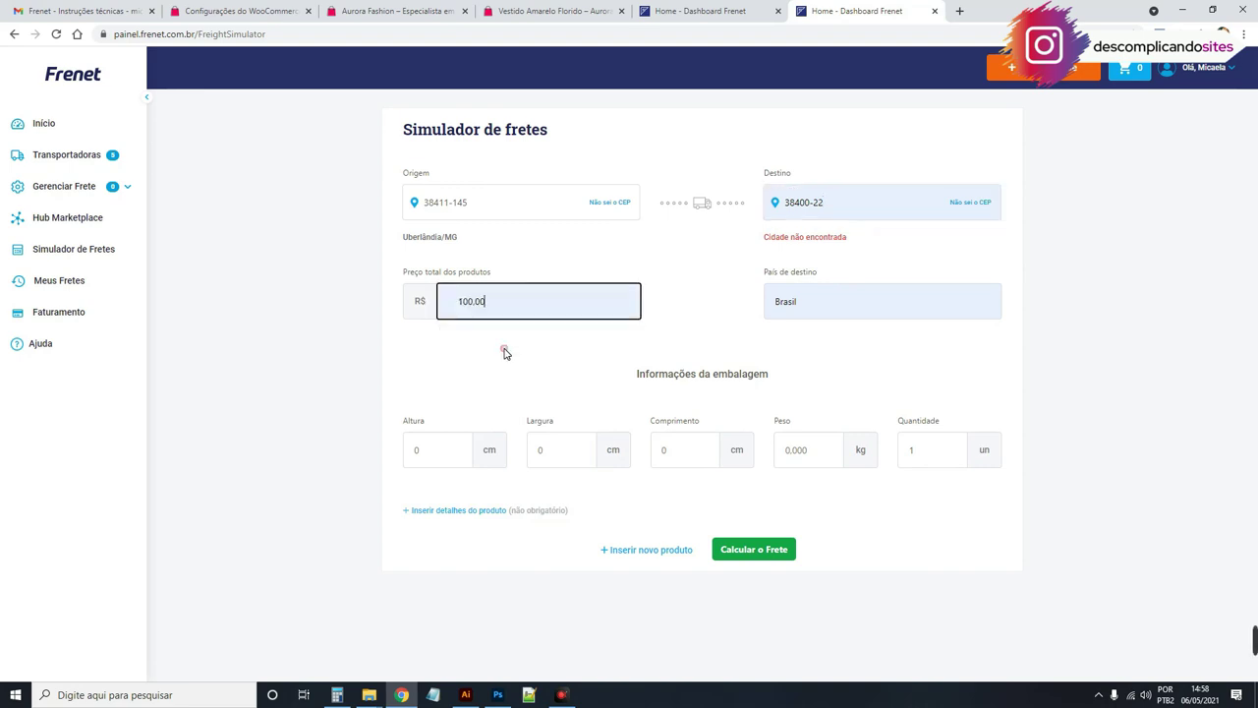
# Step: Enter package height, width and length of 10 cm and weight 0,010 kg, then calculate freight
pyautogui.click(449, 465)
pyautogui.write('10')
pyautogui.click(580, 452)
pyautogui.write('10')
pyautogui.click(694, 454)
pyautogui.write('10')
pyautogui.click(832, 454)
pyautogui.write('10')
pyautogui.click(939, 461)
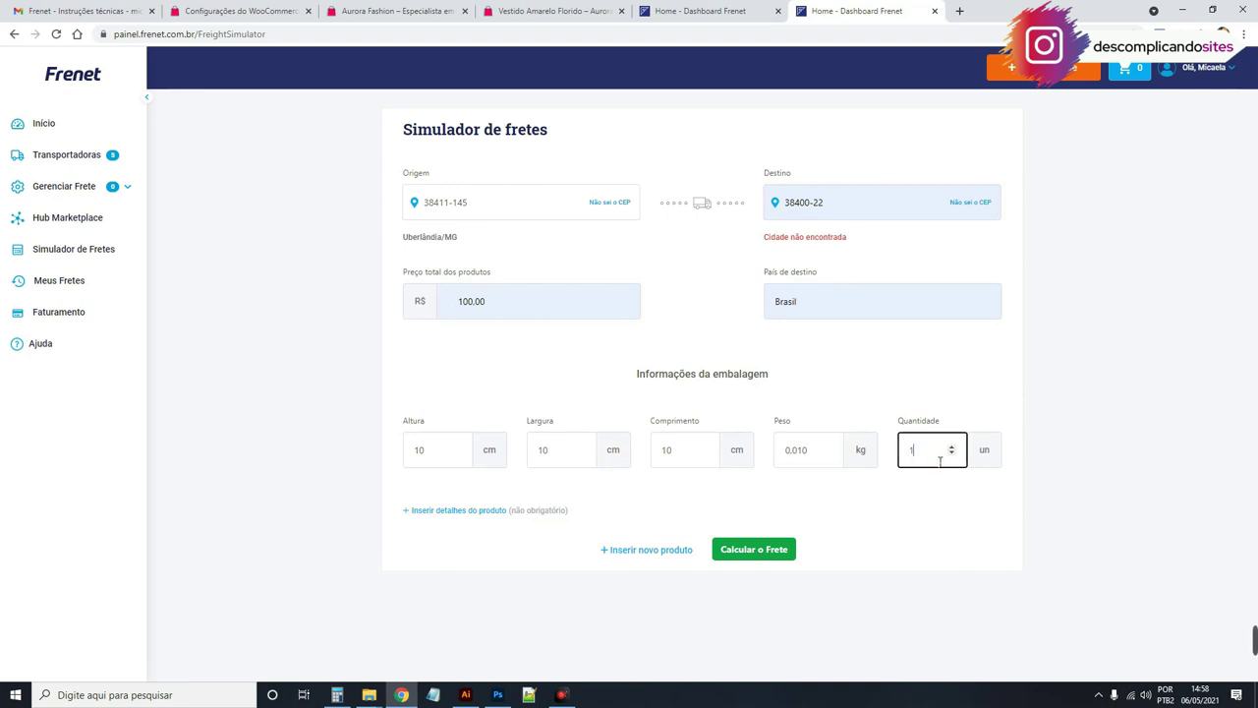
pyautogui.click(777, 548)
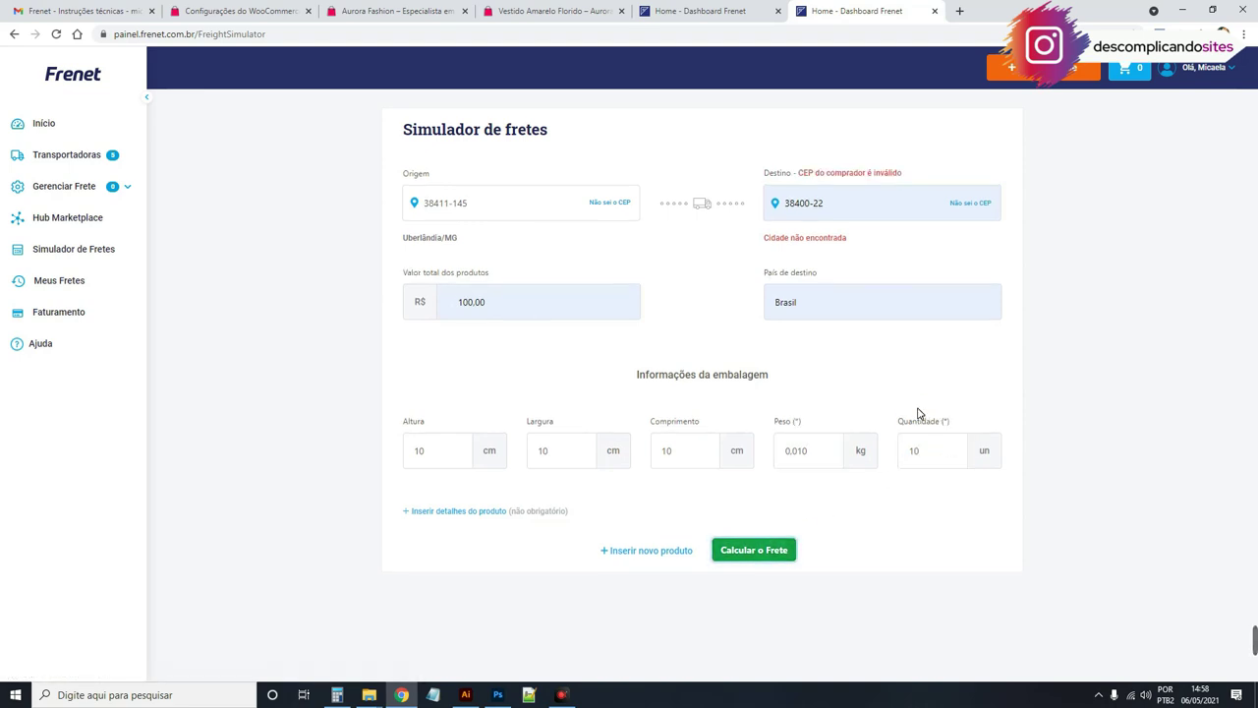
# Step: Change the destination CEP to 38411-084 and recalculate the freight quotes
pyautogui.click(823, 205)
pyautogui.doubleClick(824, 205)
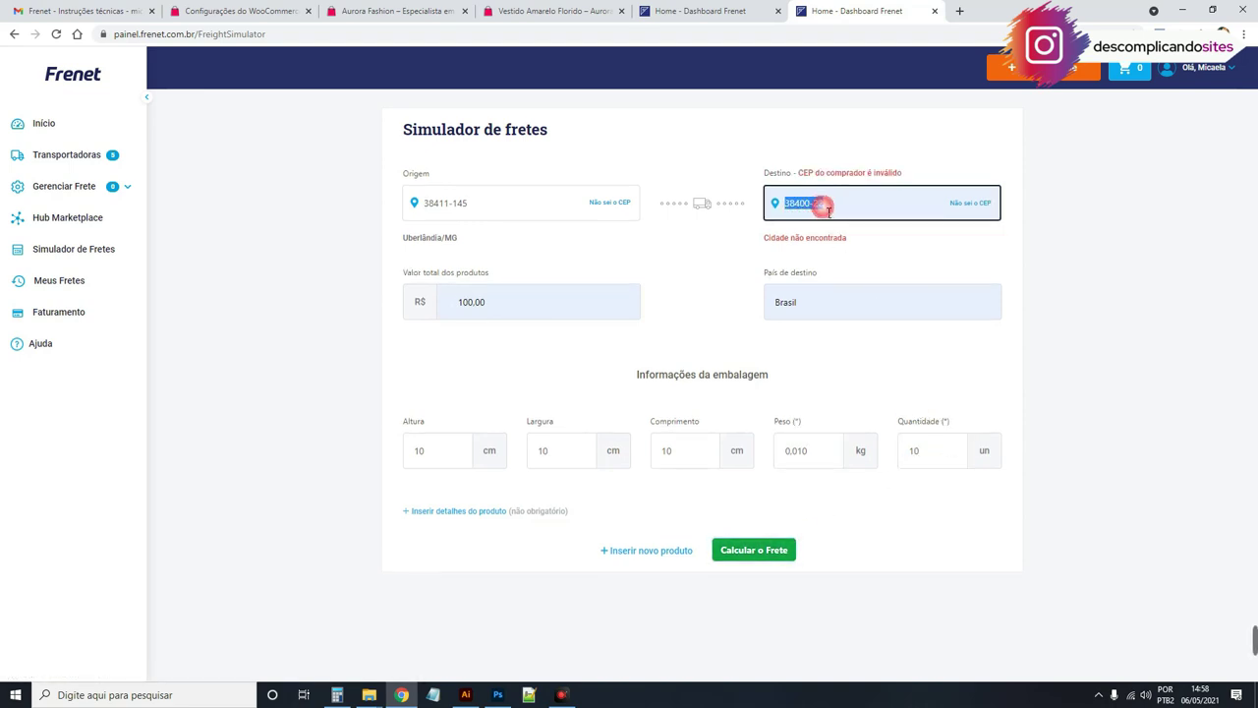
pyautogui.write('38411-084')
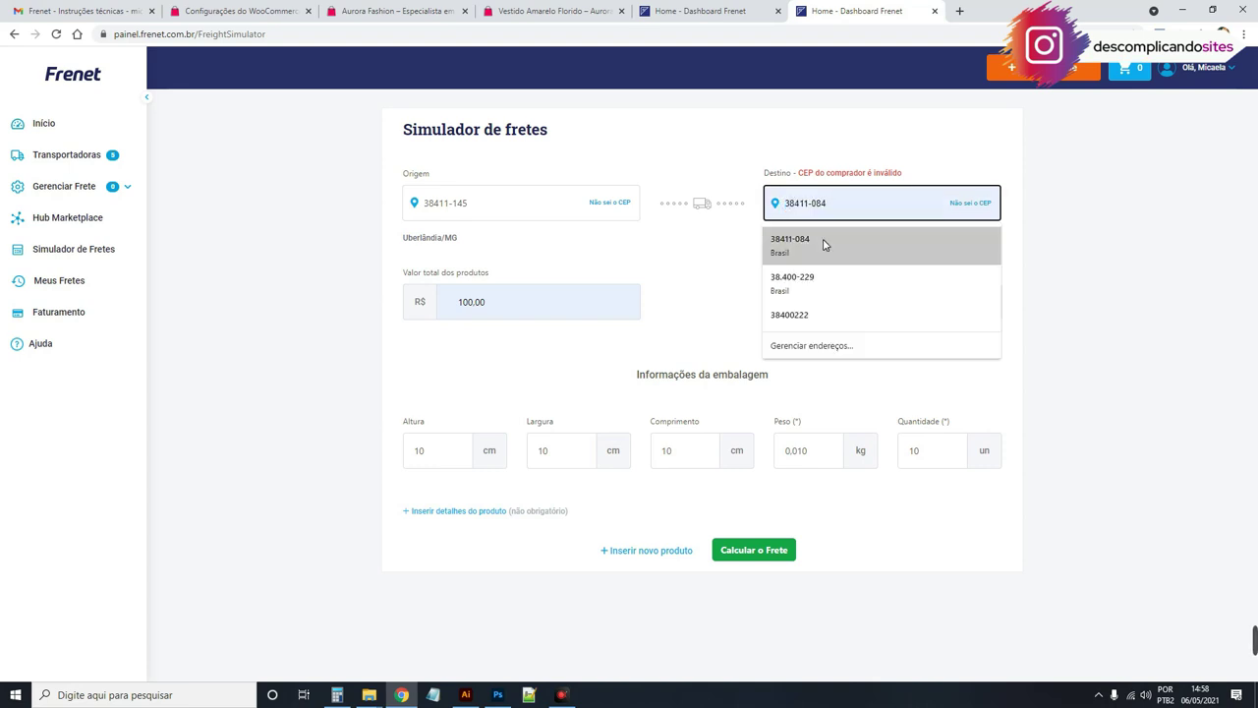
pyautogui.click(824, 244)
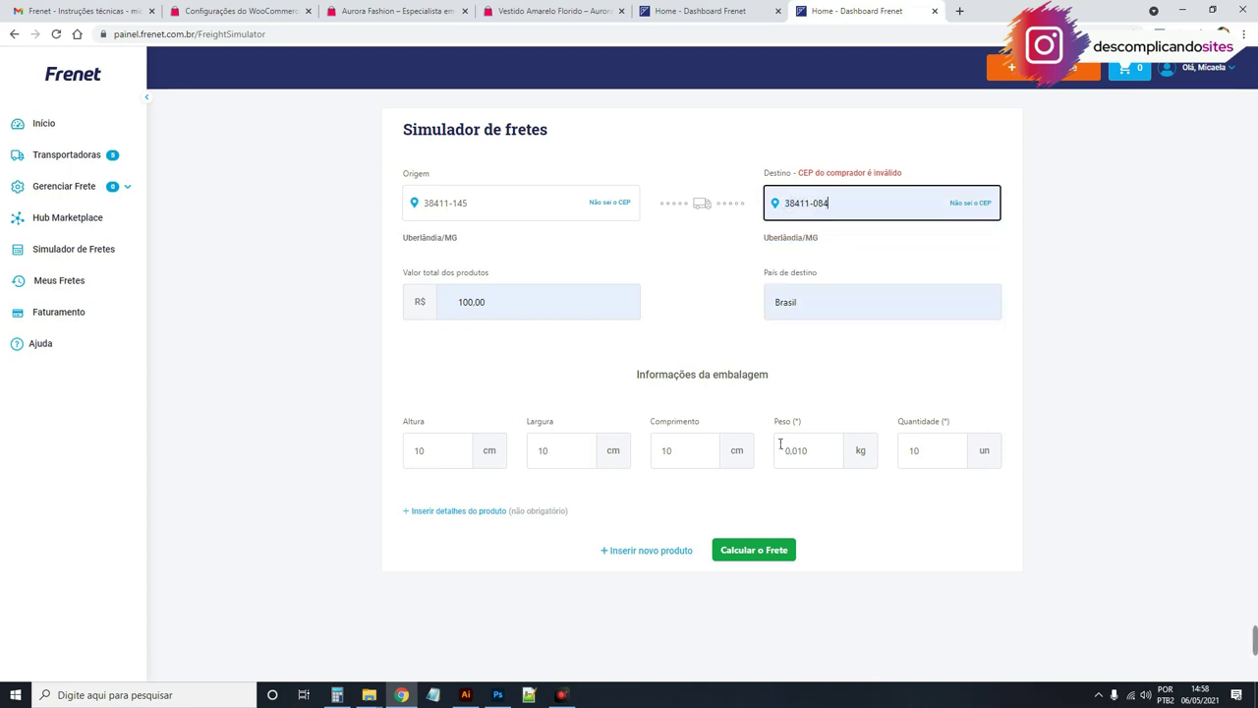
pyautogui.click(772, 552)
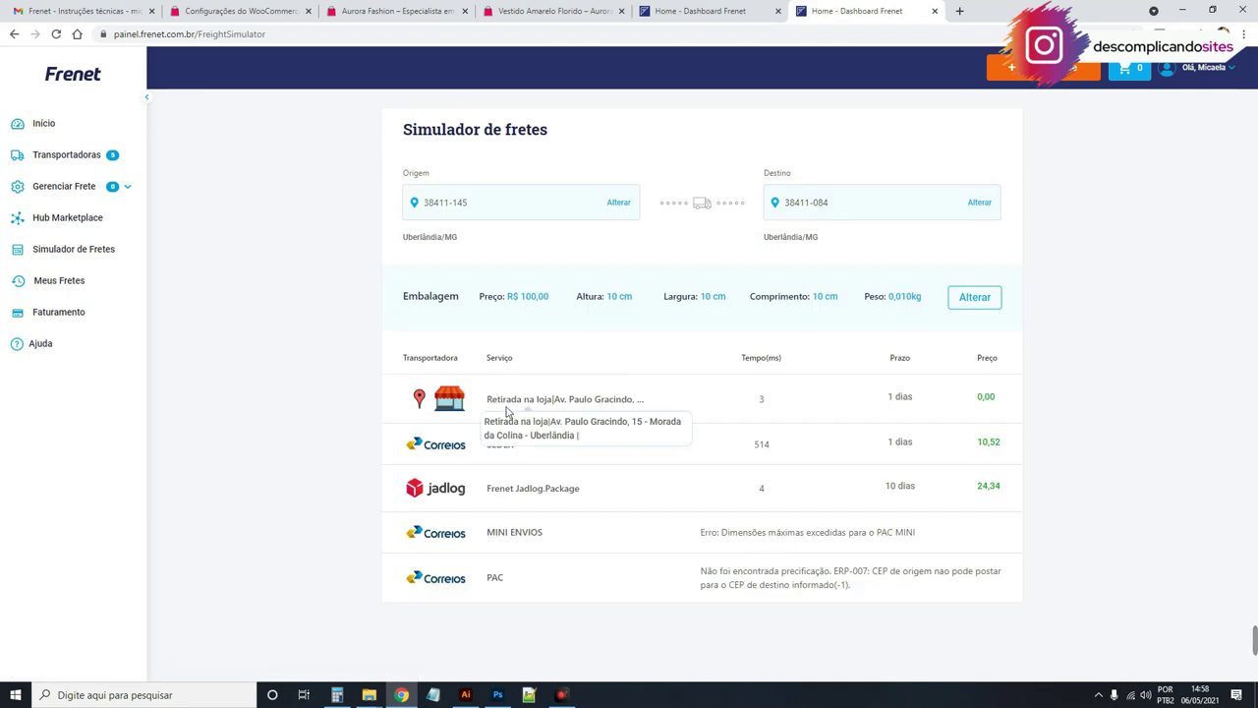
# Step: Select the SEDEX, Jadlog.Package and store pickup entries in the results table to inspect them
pyautogui.moveTo(486, 451); pyautogui.dragTo(522, 450)
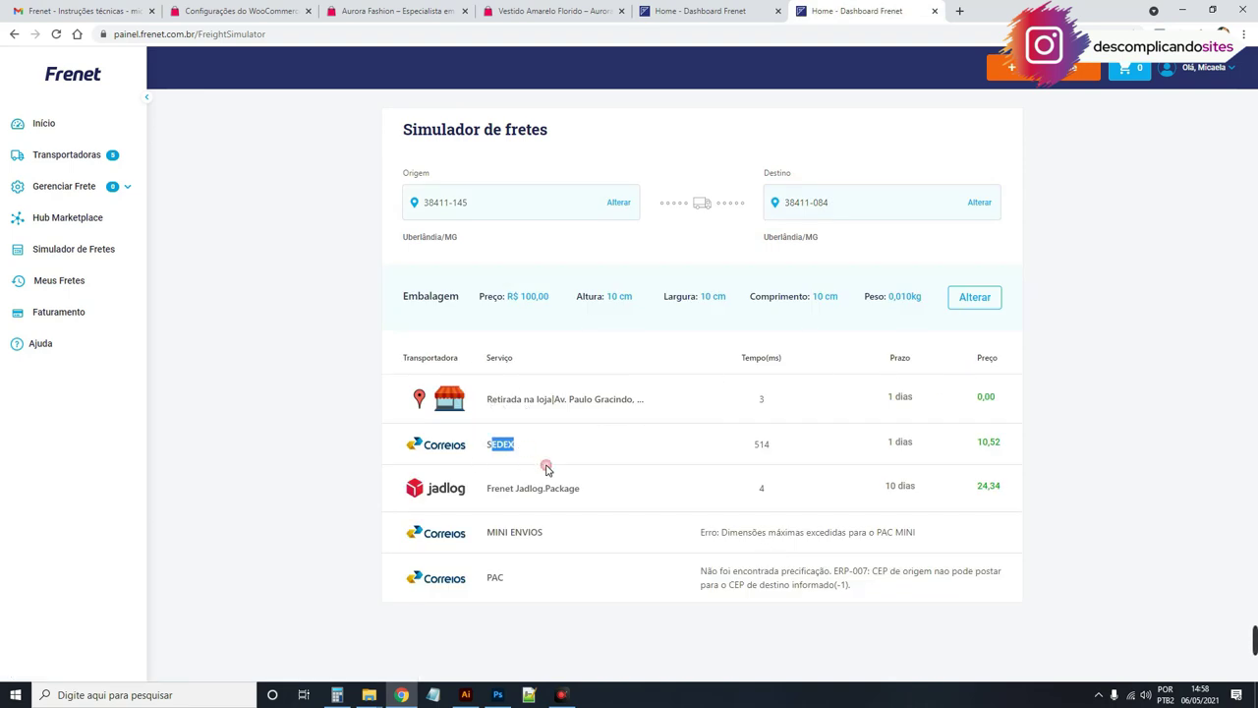
pyautogui.moveTo(487, 489); pyautogui.dragTo(949, 469)
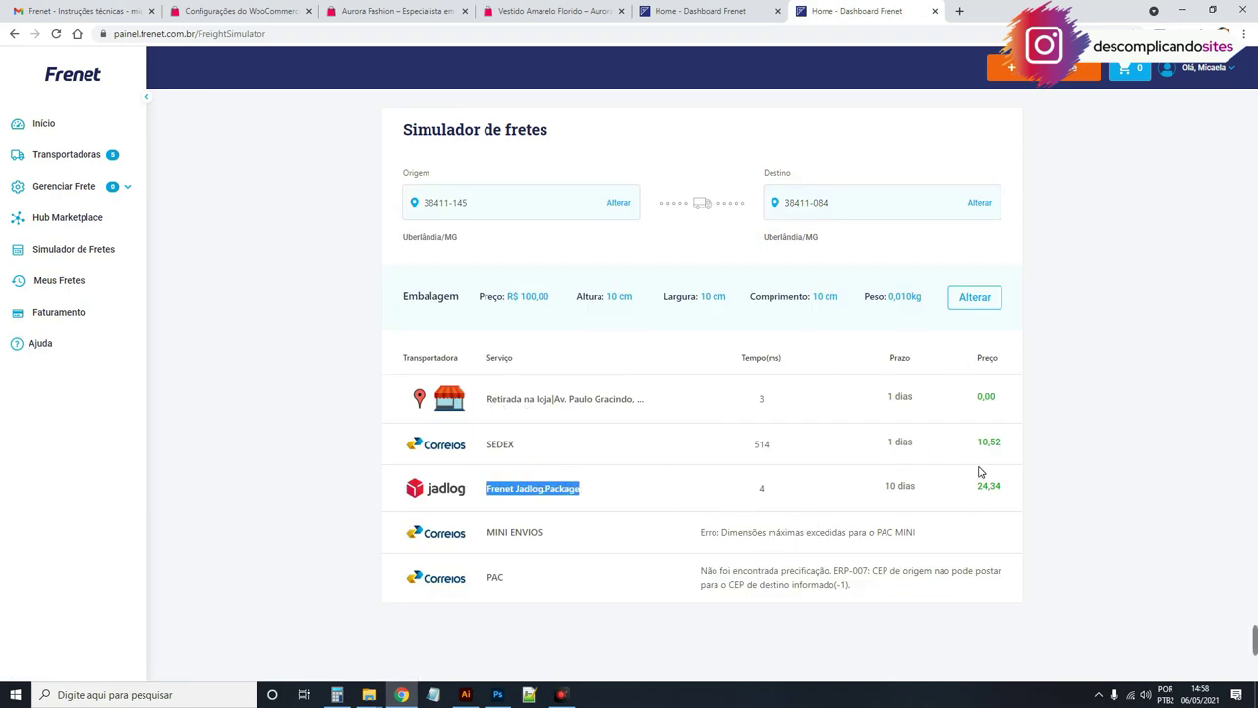
pyautogui.click(619, 412)
pyautogui.moveTo(489, 400); pyautogui.dragTo(1052, 401)
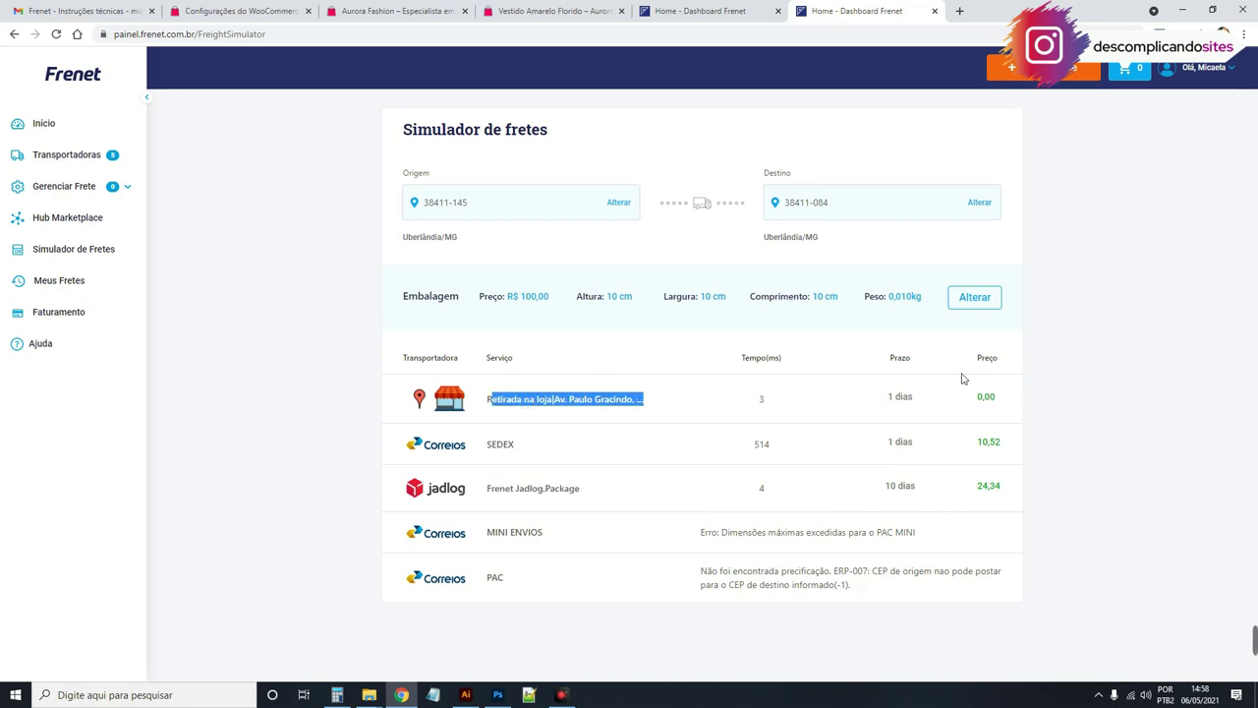
# Step: From Transportadoras, expand Opções de entregas na sua cidade and open the Retirada na Loja card
pyautogui.click(48, 158)
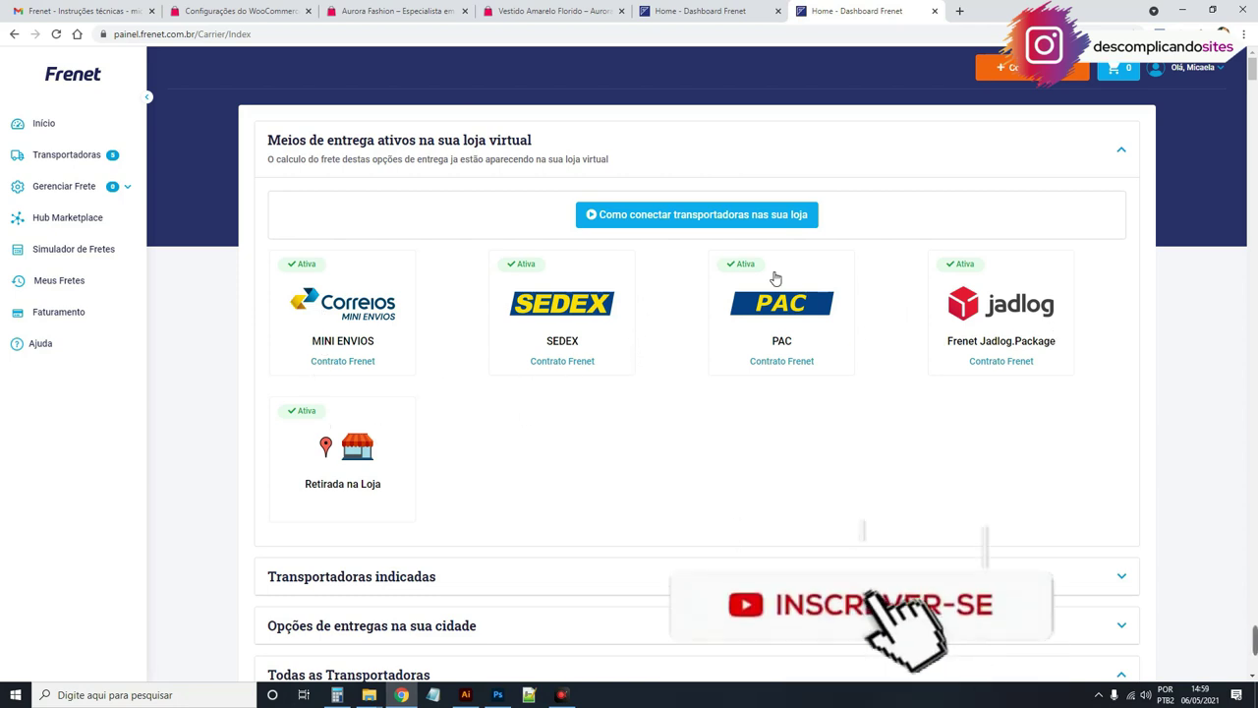
pyautogui.scroll(-2, 789, 447)
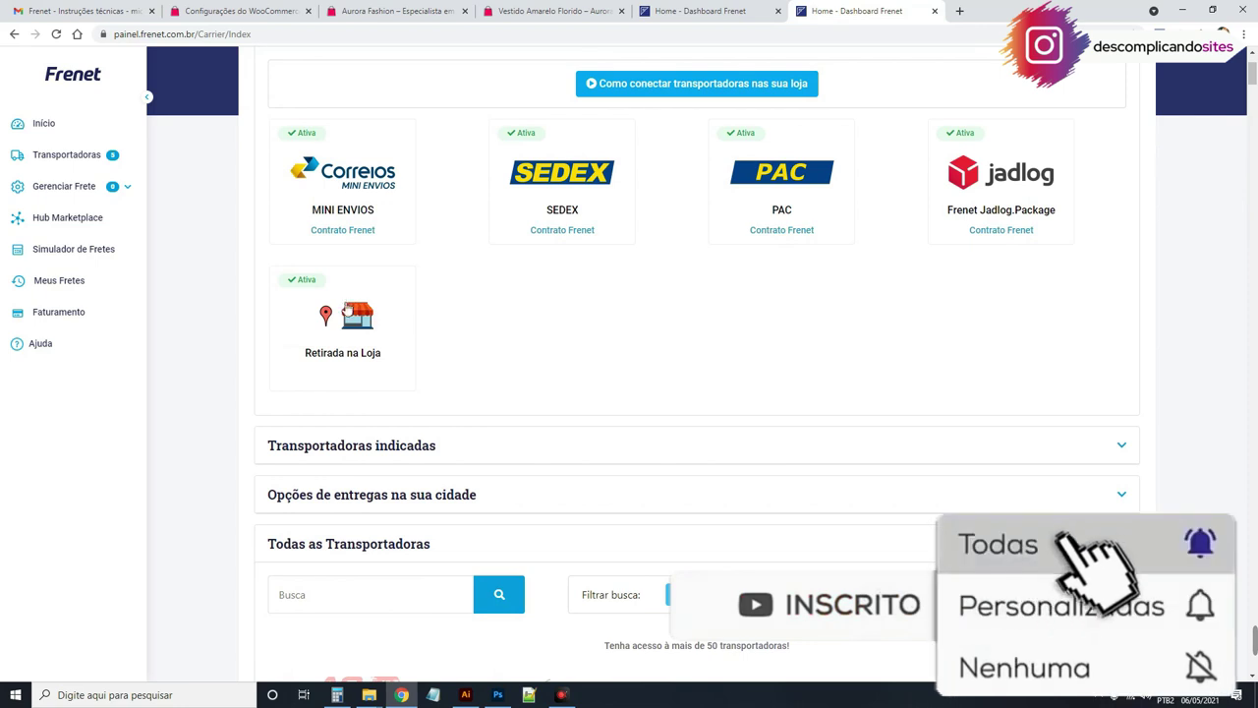
pyautogui.scroll(2, 693, 285)
pyautogui.scroll(-2, 612, 306)
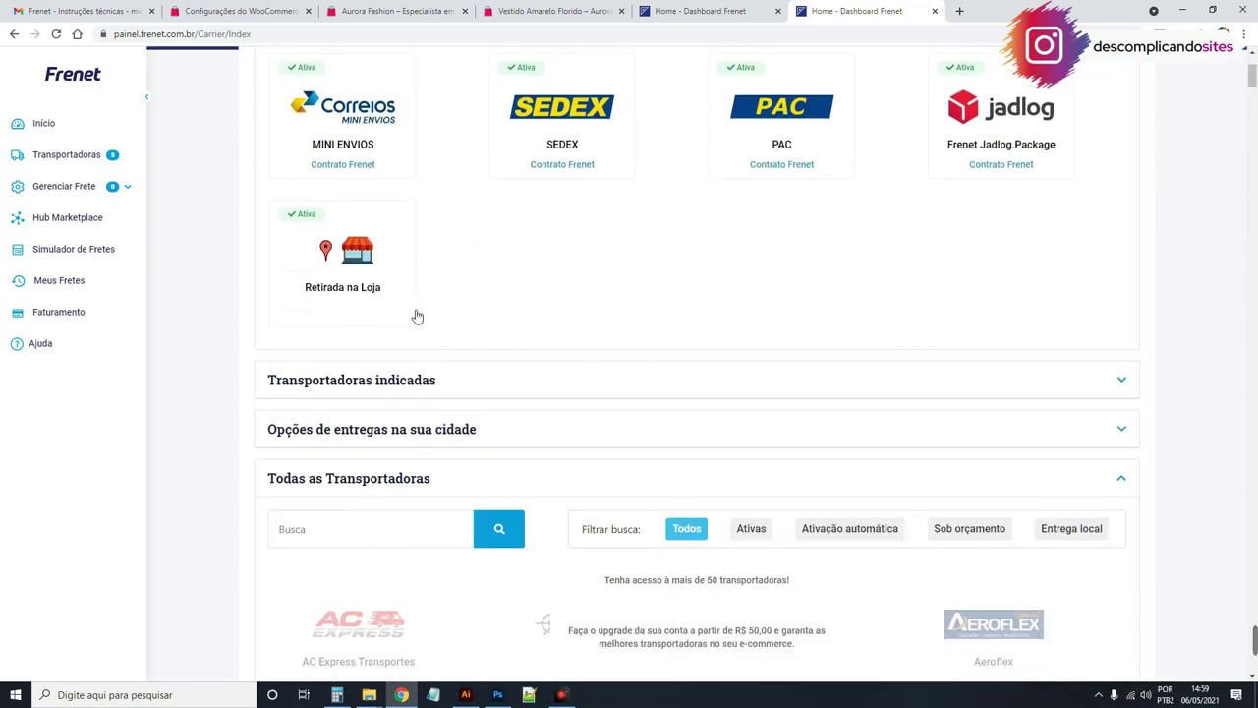
pyautogui.scroll(-1, 433, 378)
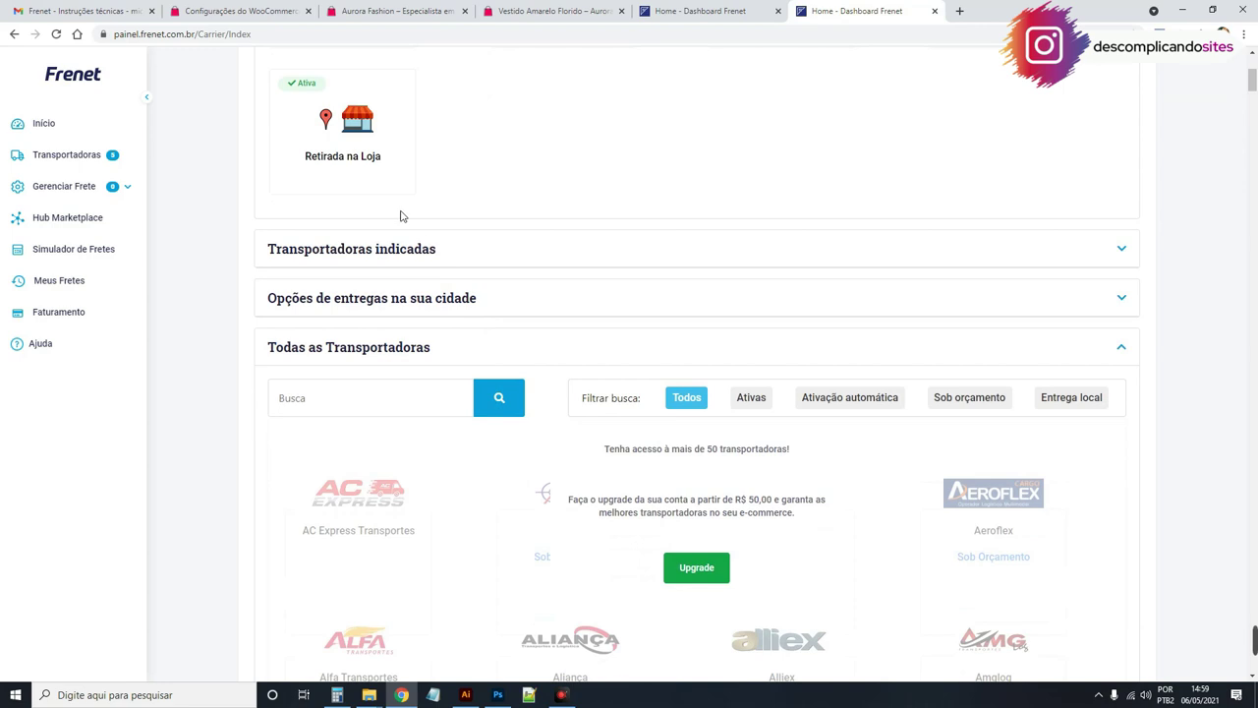
pyautogui.click(416, 295)
pyautogui.scroll(-1, 683, 437)
pyautogui.scroll(-1, 684, 436)
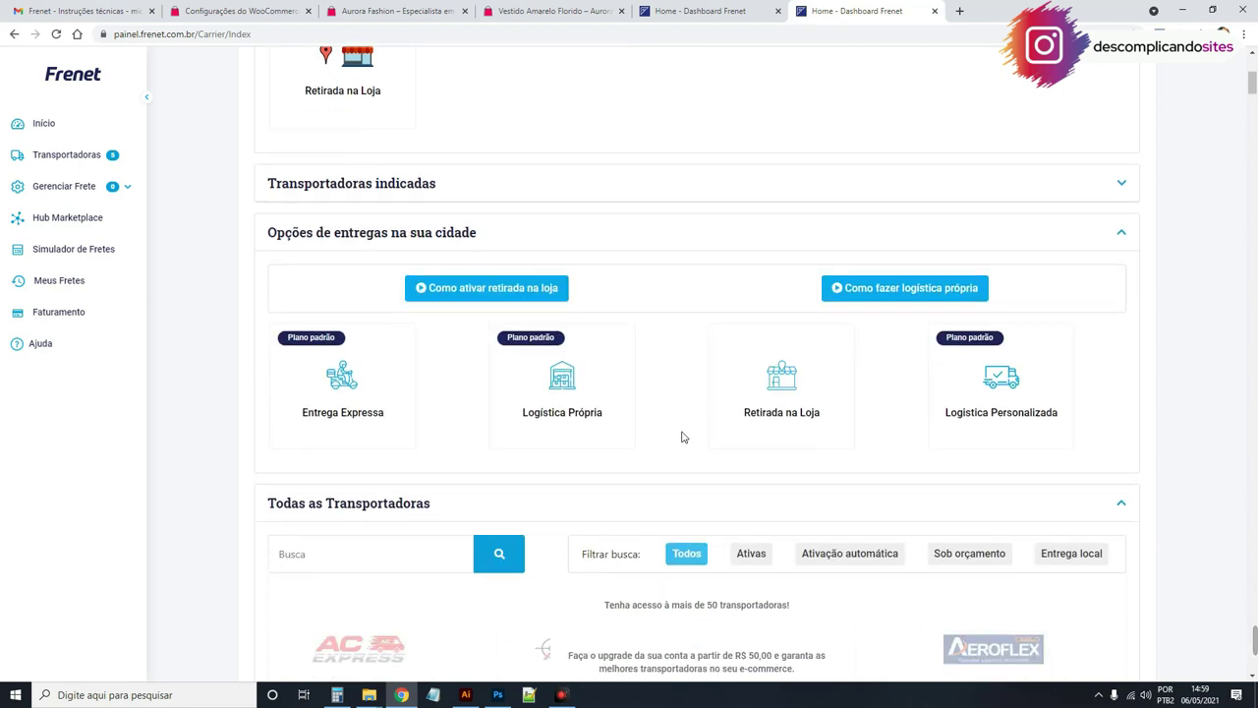
pyautogui.click(777, 366)
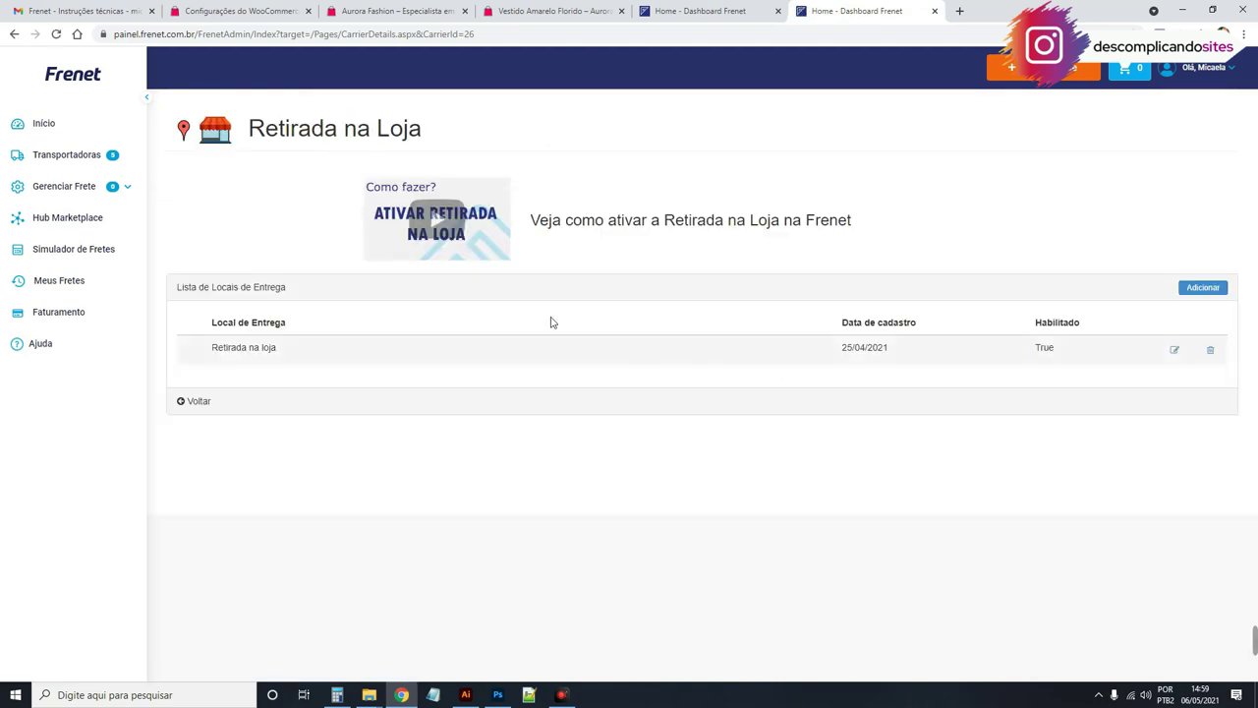
# Step: Delete the Retirada na loja pickup location and dismiss the success message
pyautogui.click(1210, 350)
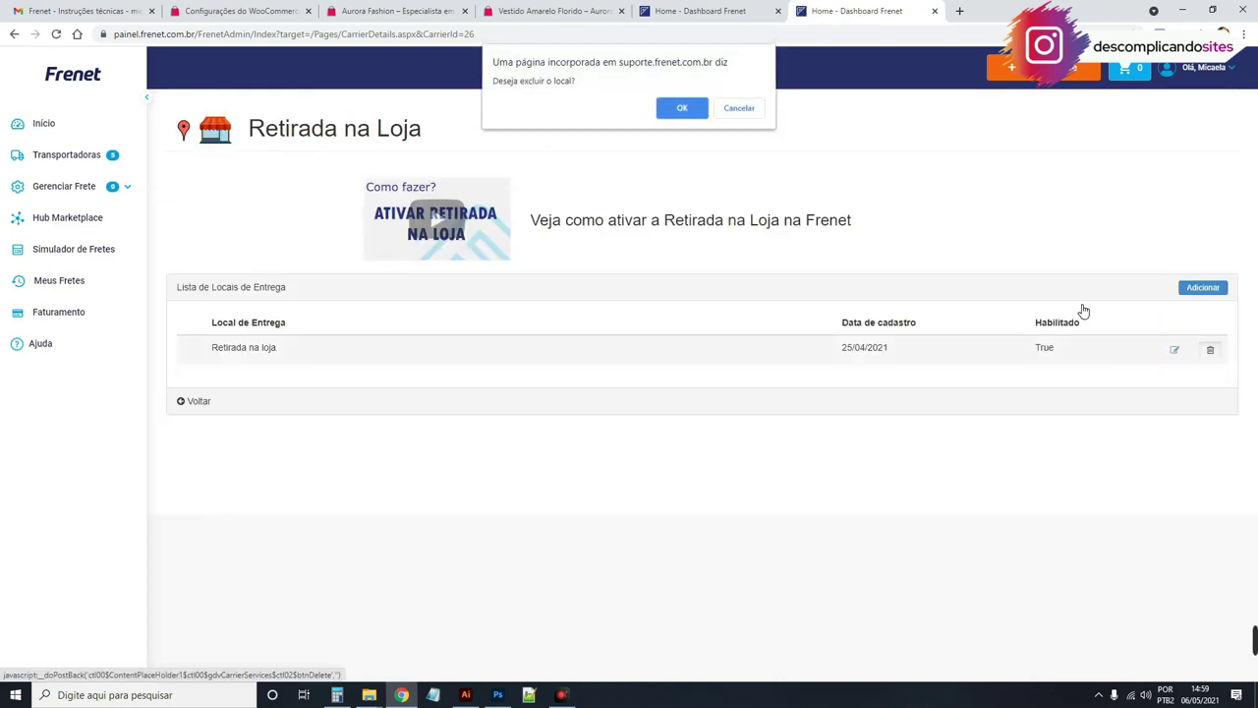
pyautogui.click(682, 108)
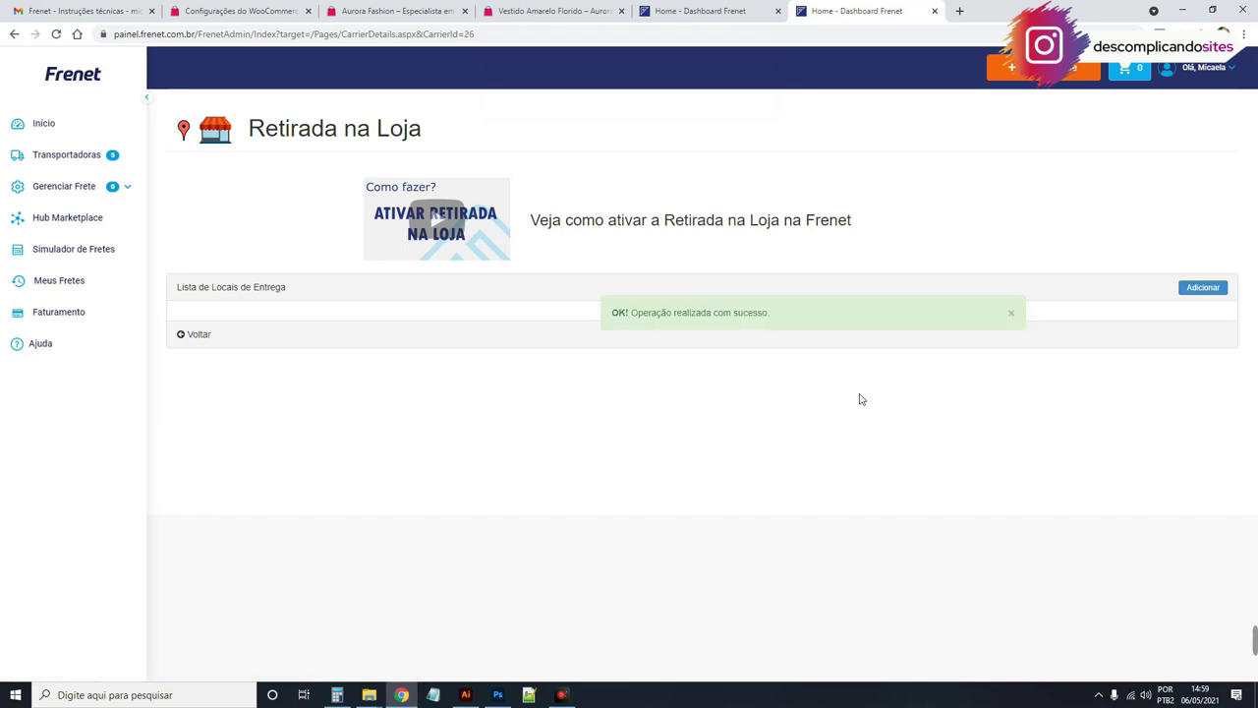
pyautogui.click(1013, 314)
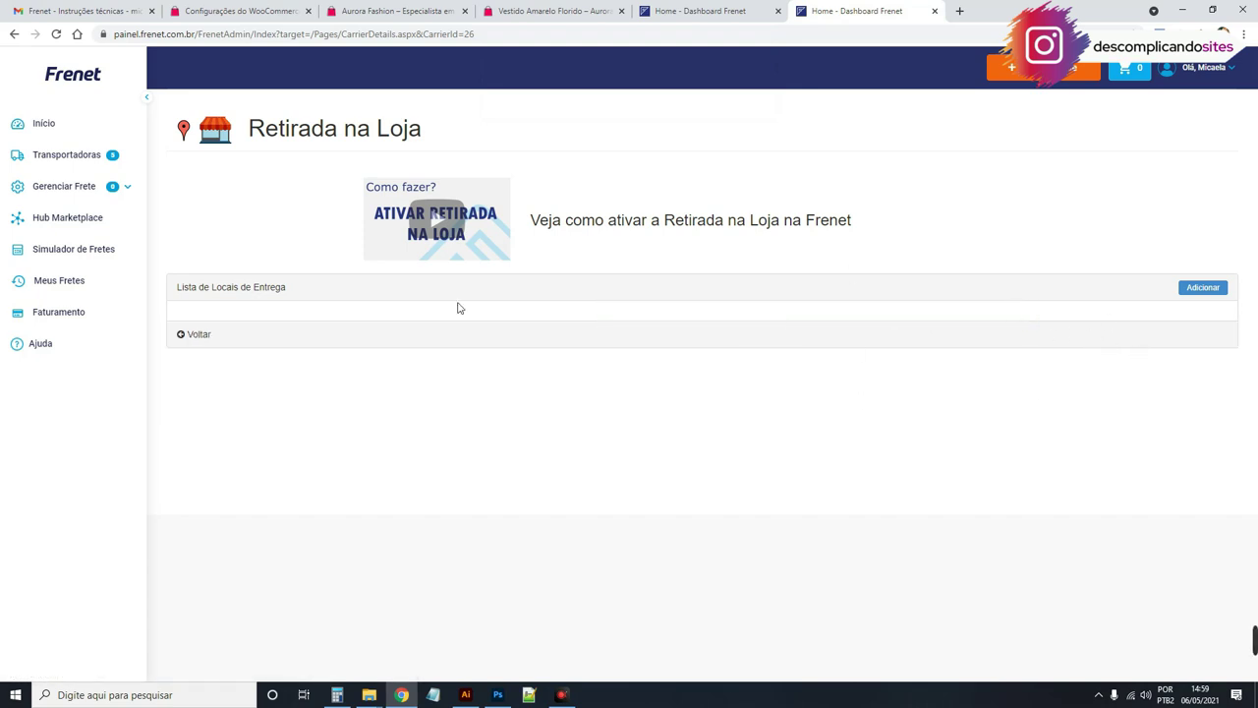
# Step: Open and close the Adicionar pickup form, then go back to the carriers page
pyautogui.click(1194, 288)
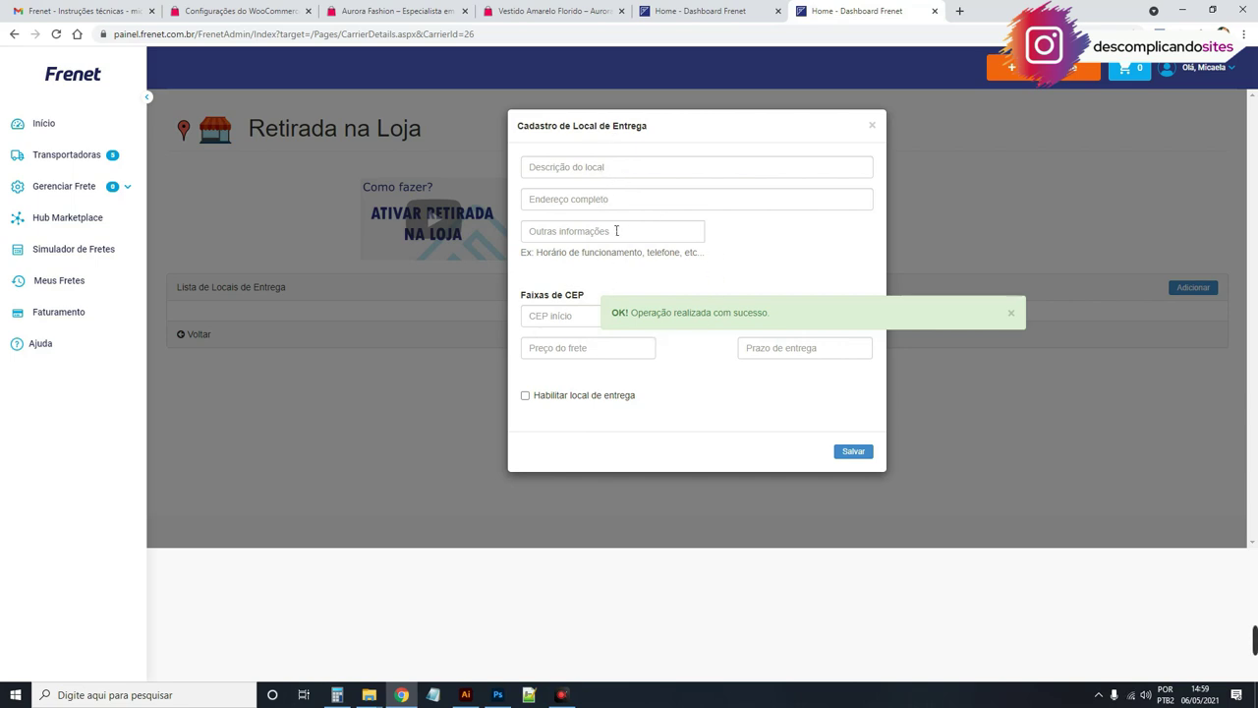
pyautogui.click(872, 126)
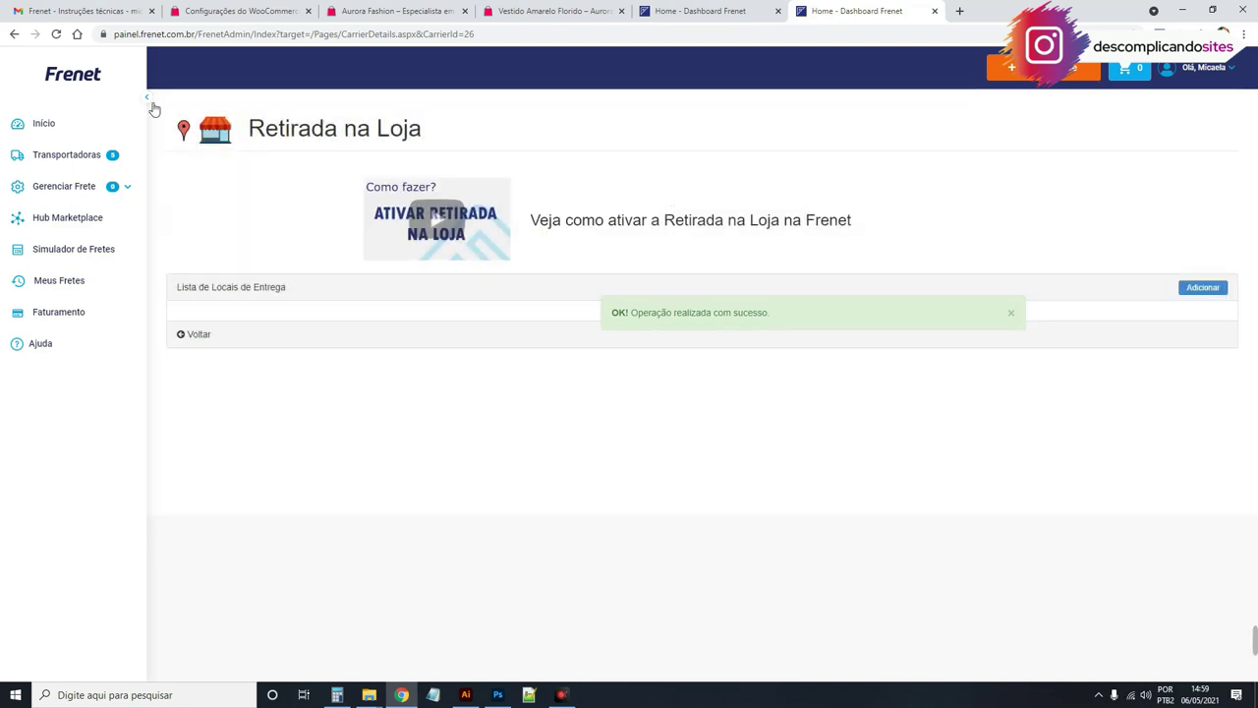
pyautogui.click(16, 35)
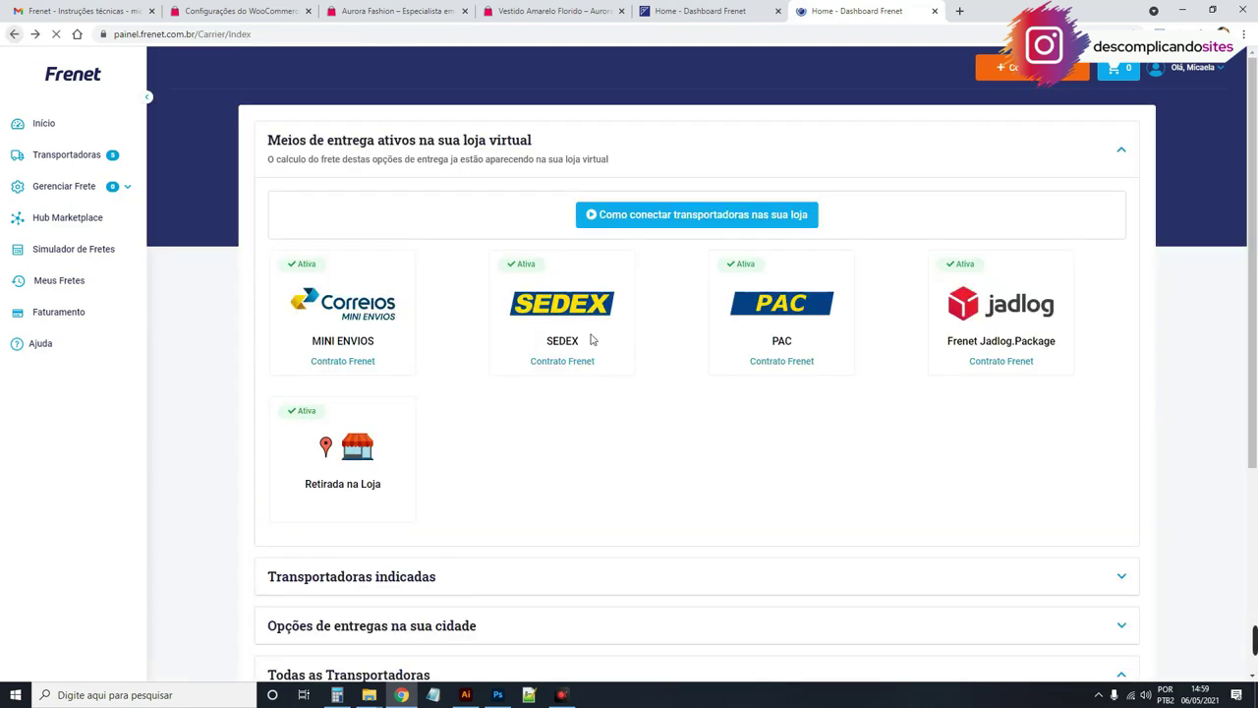
# Step: Look at the Entrega Expressa option's plan upgrade page, then return to the carriers page
pyautogui.scroll(-3, 638, 365)
pyautogui.click(451, 364)
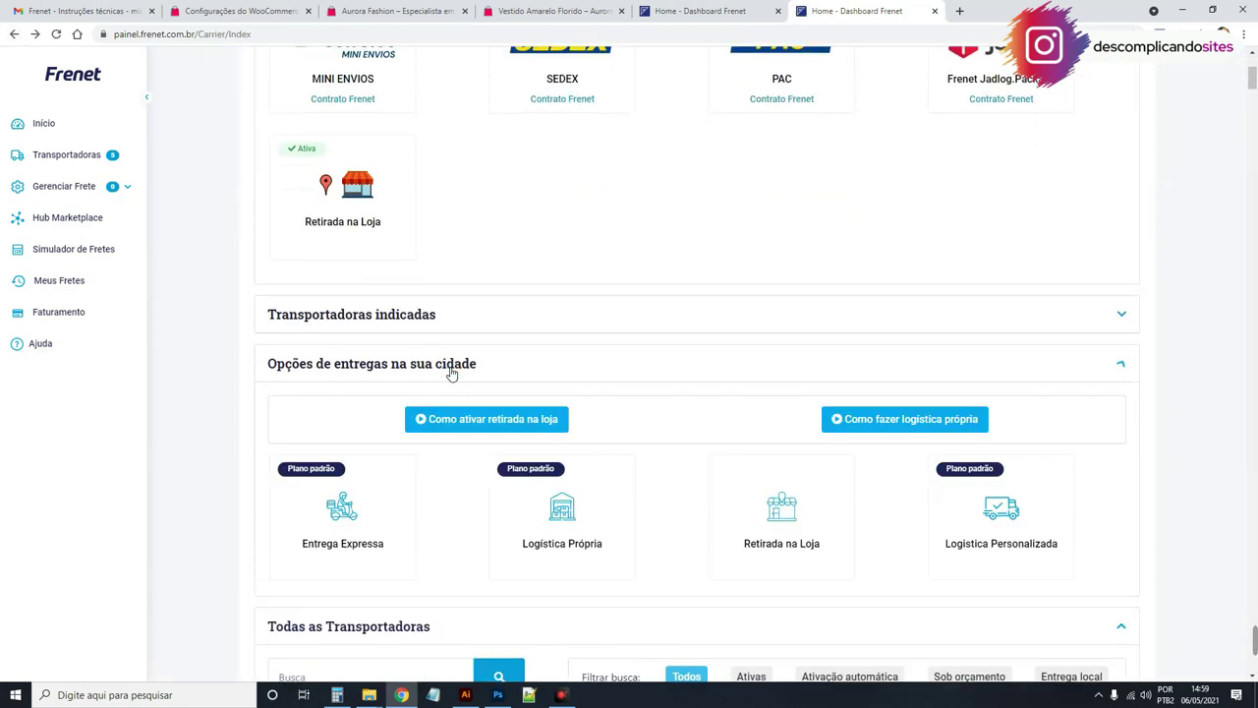
pyautogui.scroll(-2, 449, 368)
pyautogui.click(330, 370)
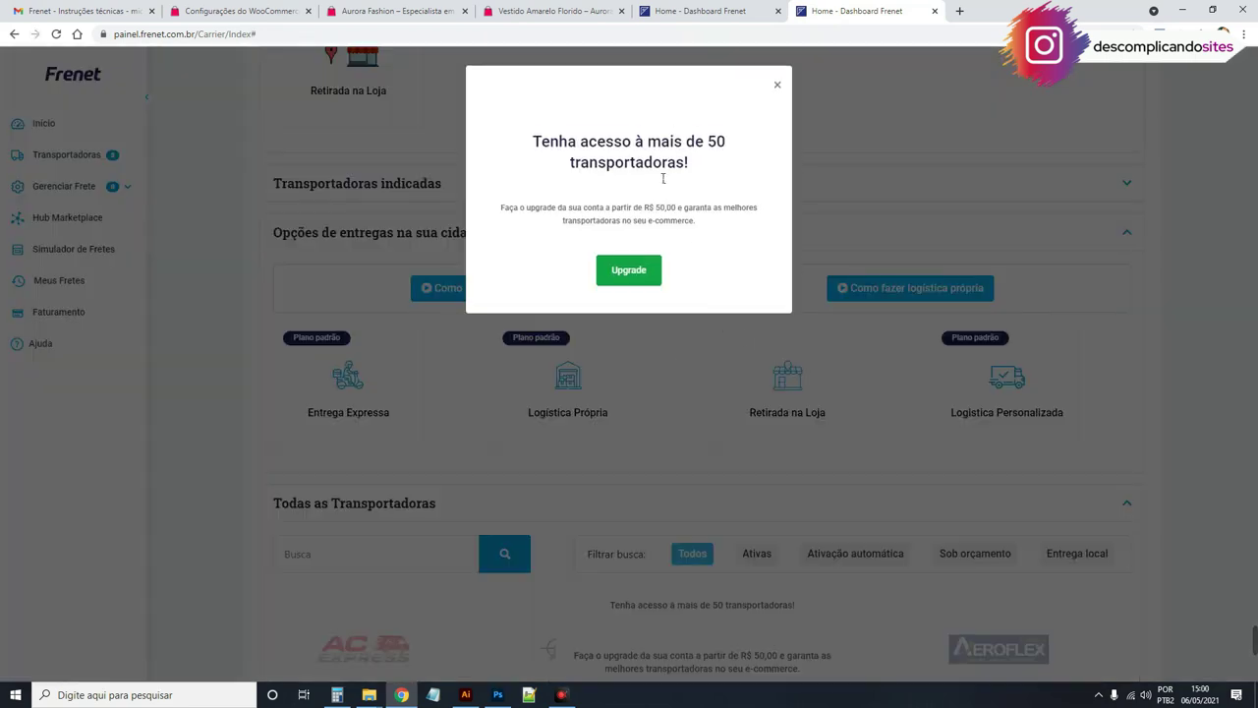
pyautogui.click(638, 271)
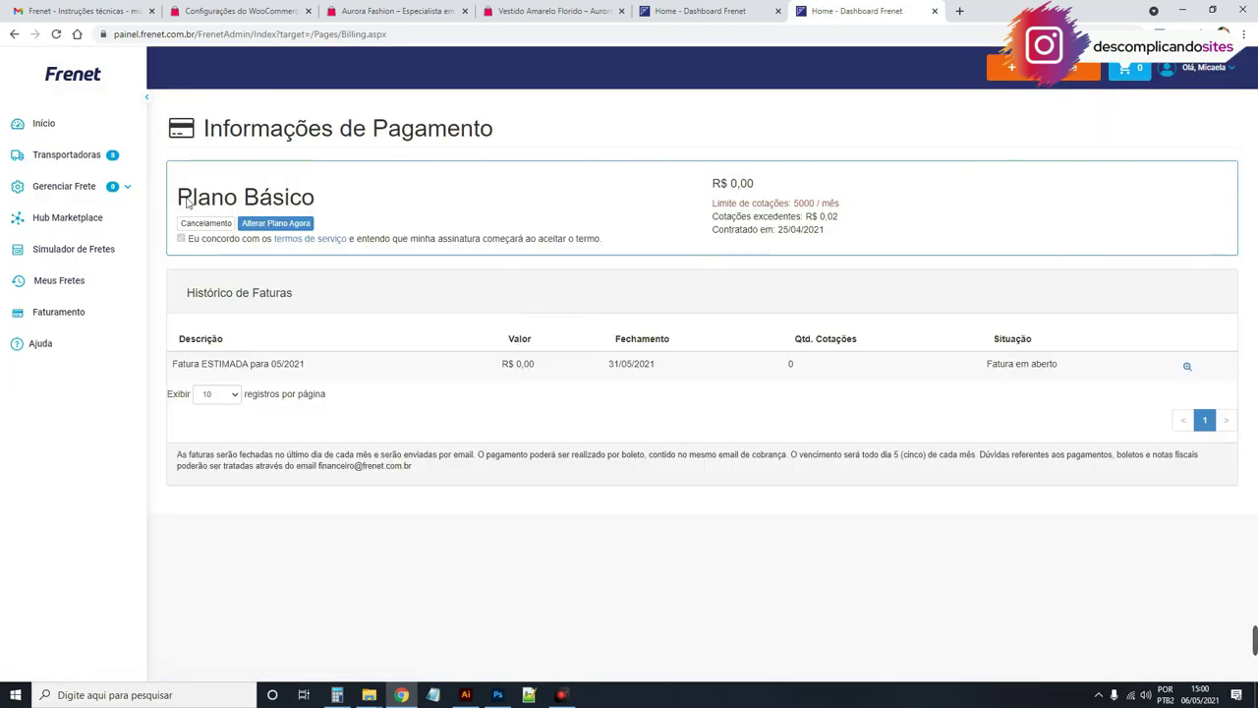
pyautogui.click(14, 33)
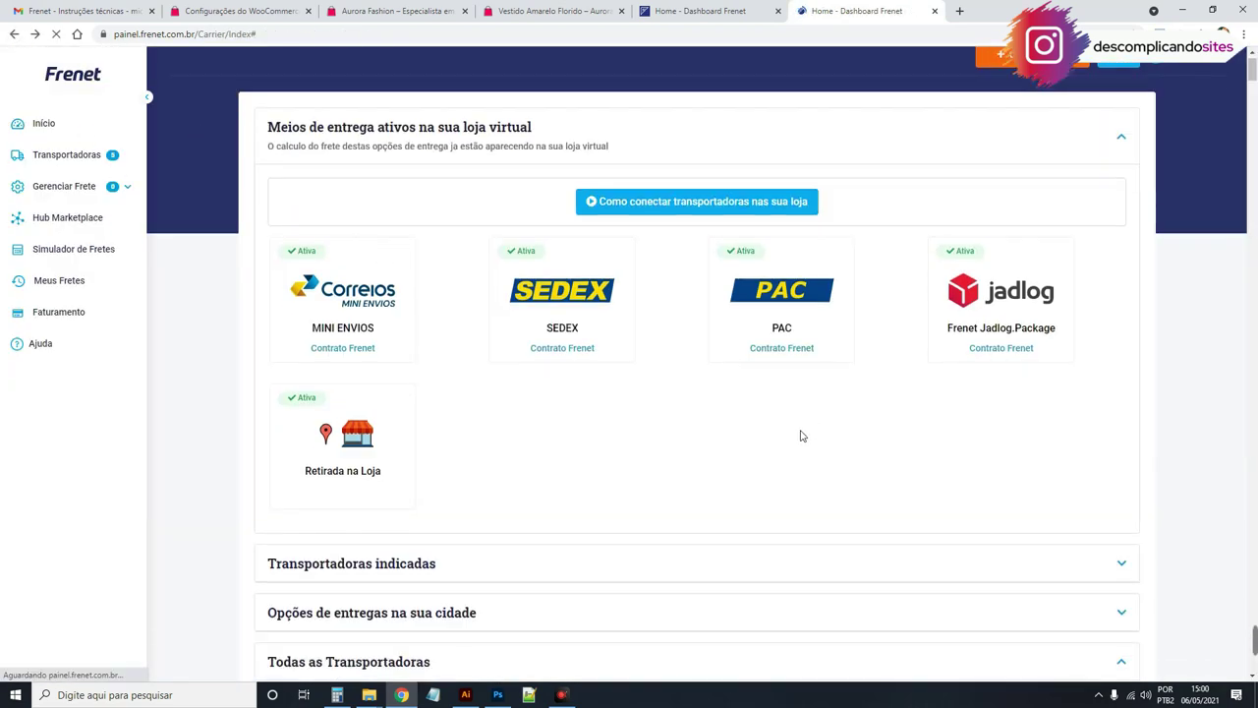
# Step: Review the active carriers: Mini Envios, SEDEX, PAC, Jadlog.Package and store pickup
pyautogui.scroll(-3, 801, 435)
pyautogui.click(469, 363)
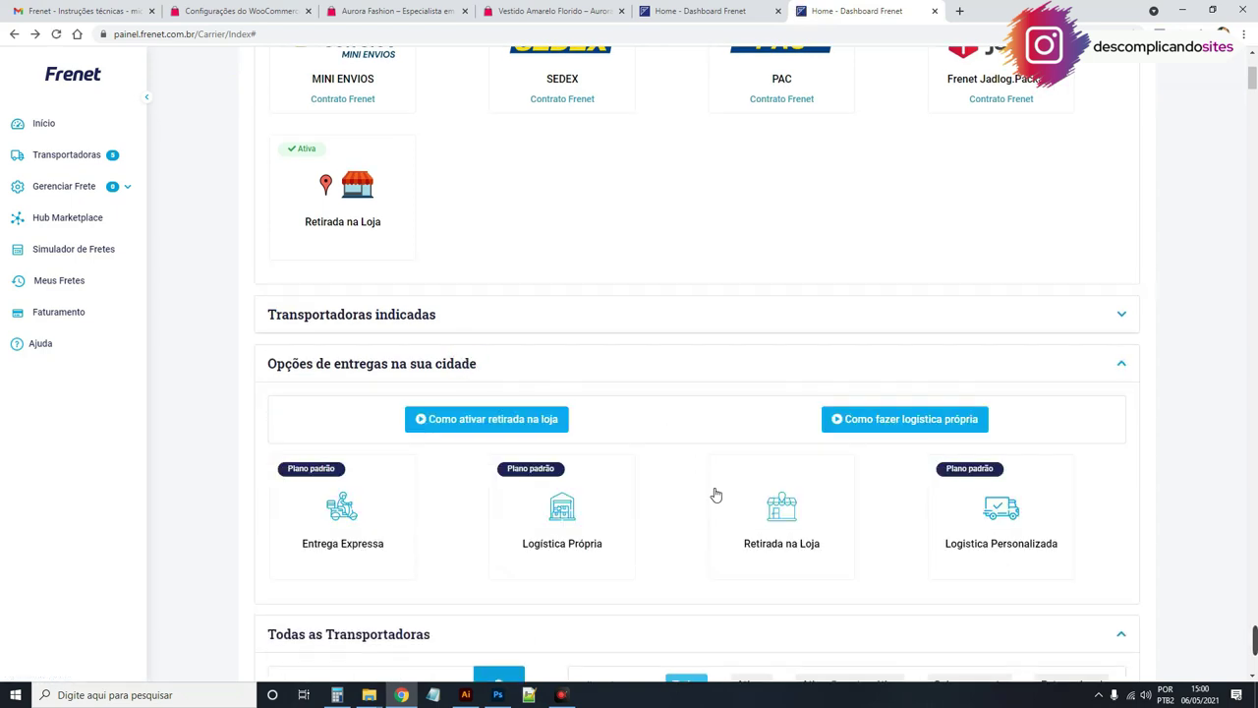
pyautogui.scroll(-1, 708, 489)
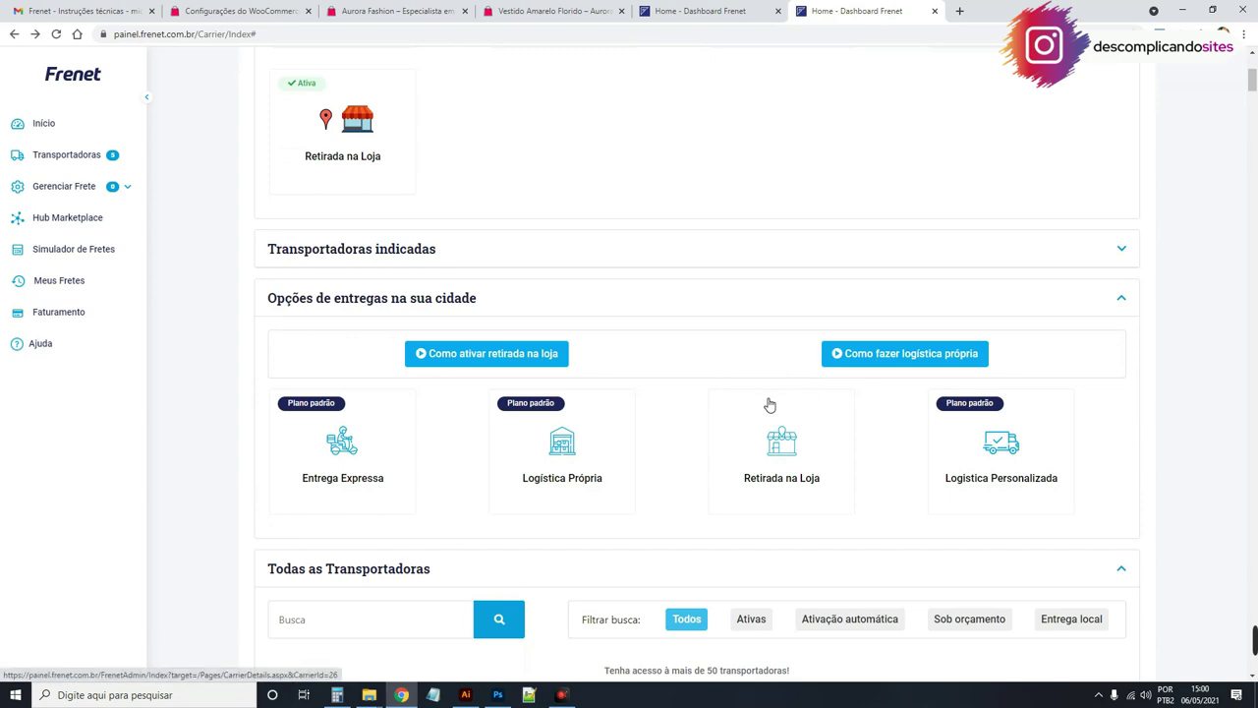
pyautogui.scroll(-2, 801, 346)
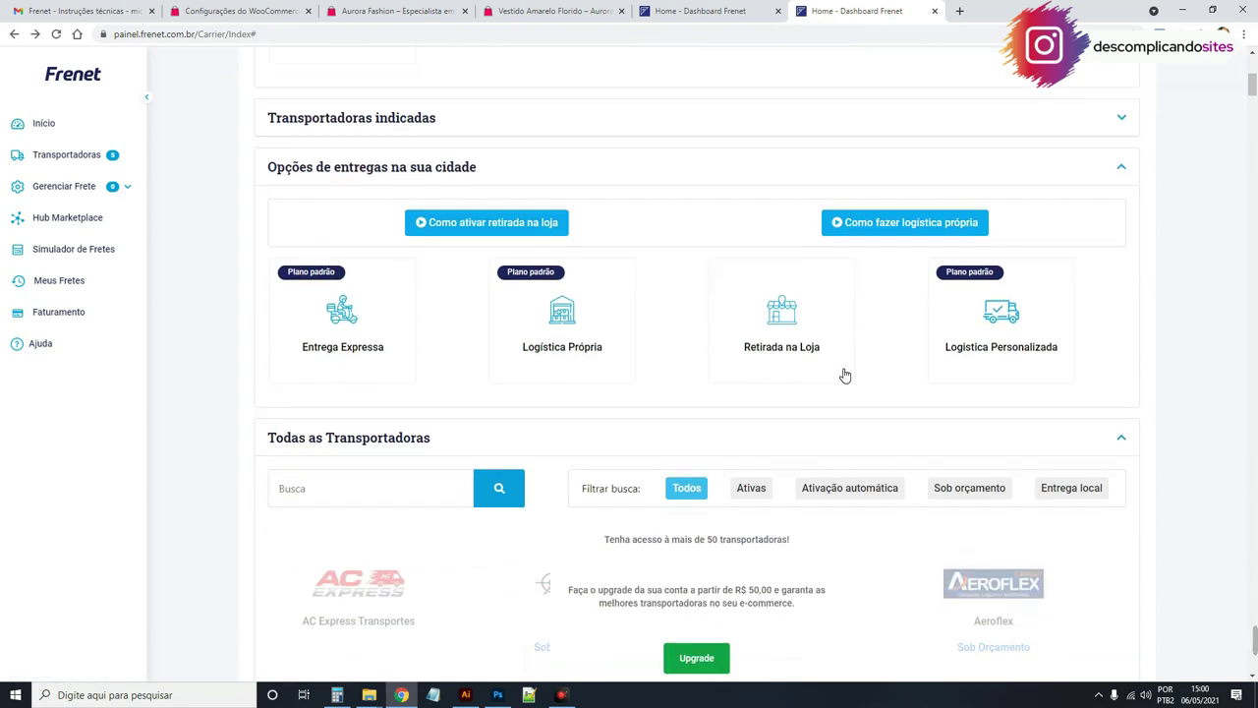
pyautogui.scroll(-7, 845, 375)
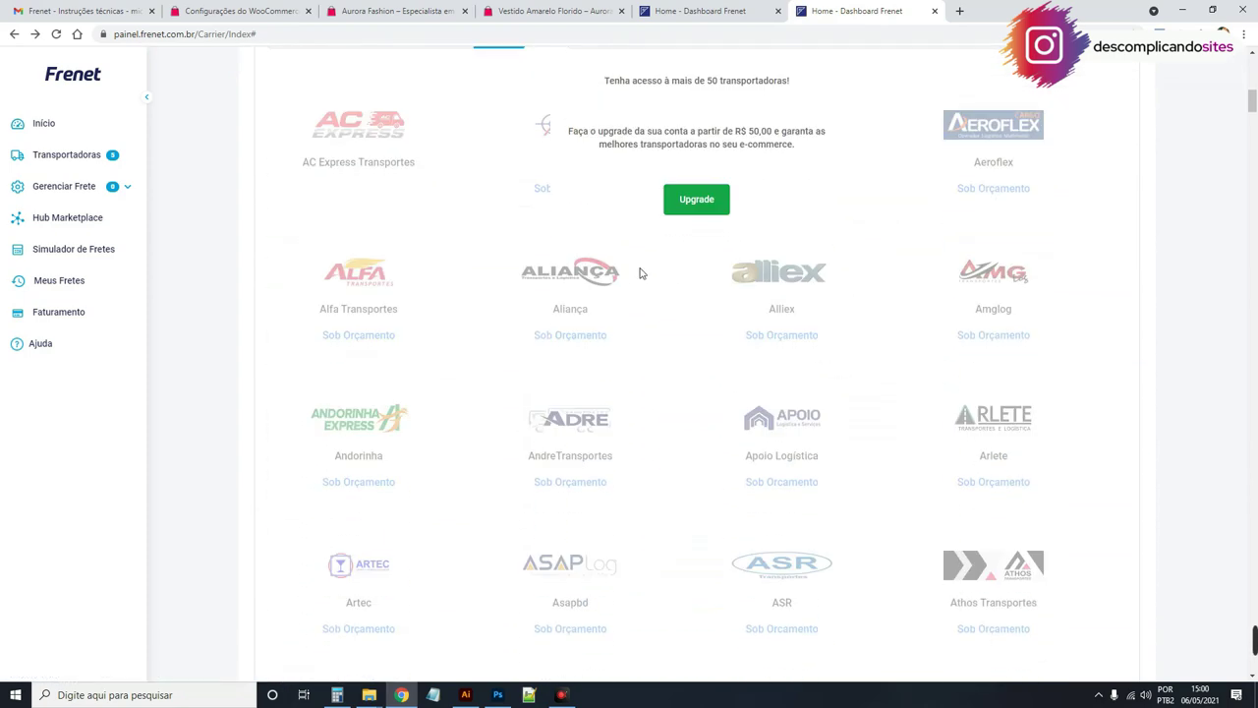
pyautogui.scroll(4, 671, 279)
pyautogui.scroll(-2, 1175, 286)
pyautogui.scroll(-10, 549, 320)
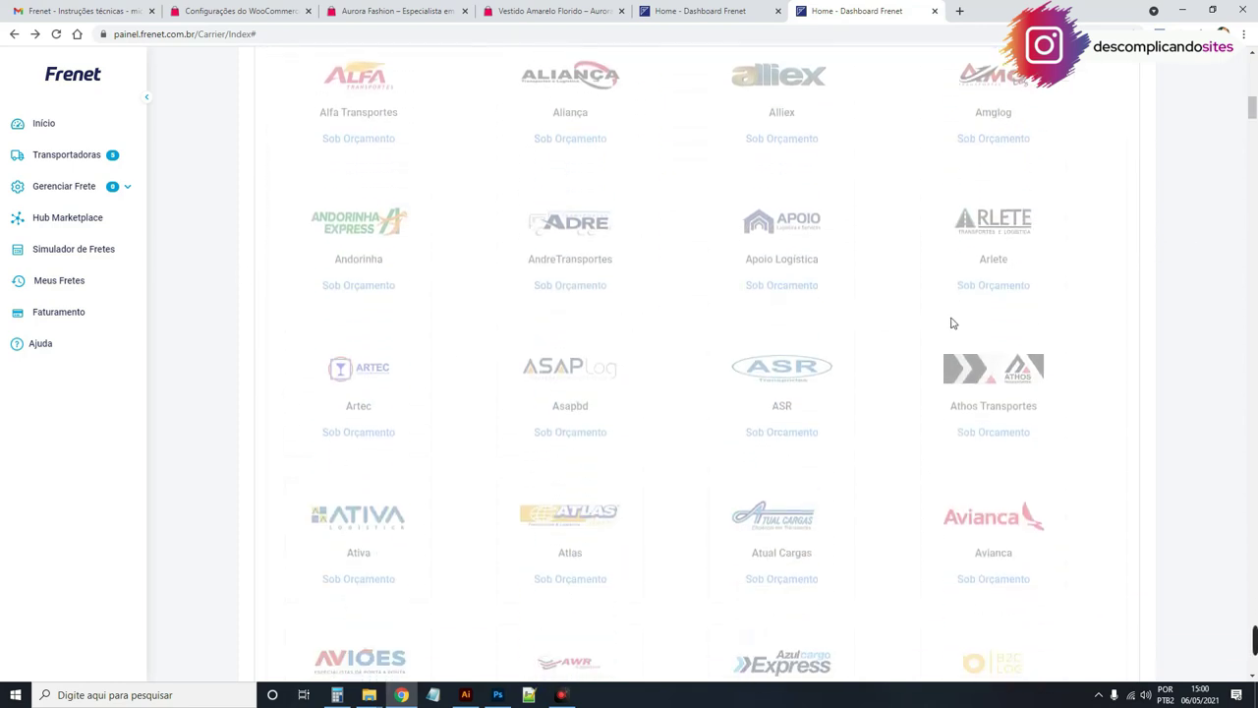
pyautogui.scroll(-8, 995, 335)
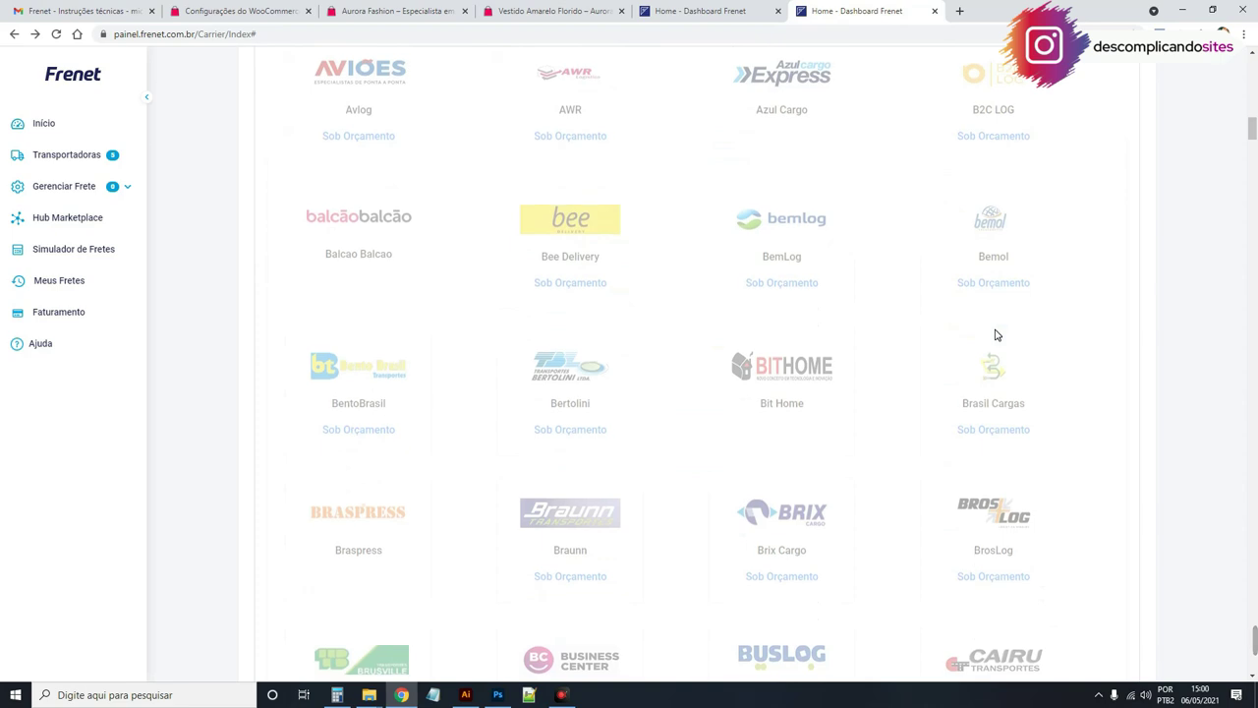
pyautogui.scroll(-4, 995, 335)
pyautogui.scroll(-3, 995, 336)
pyautogui.scroll(-5, 995, 336)
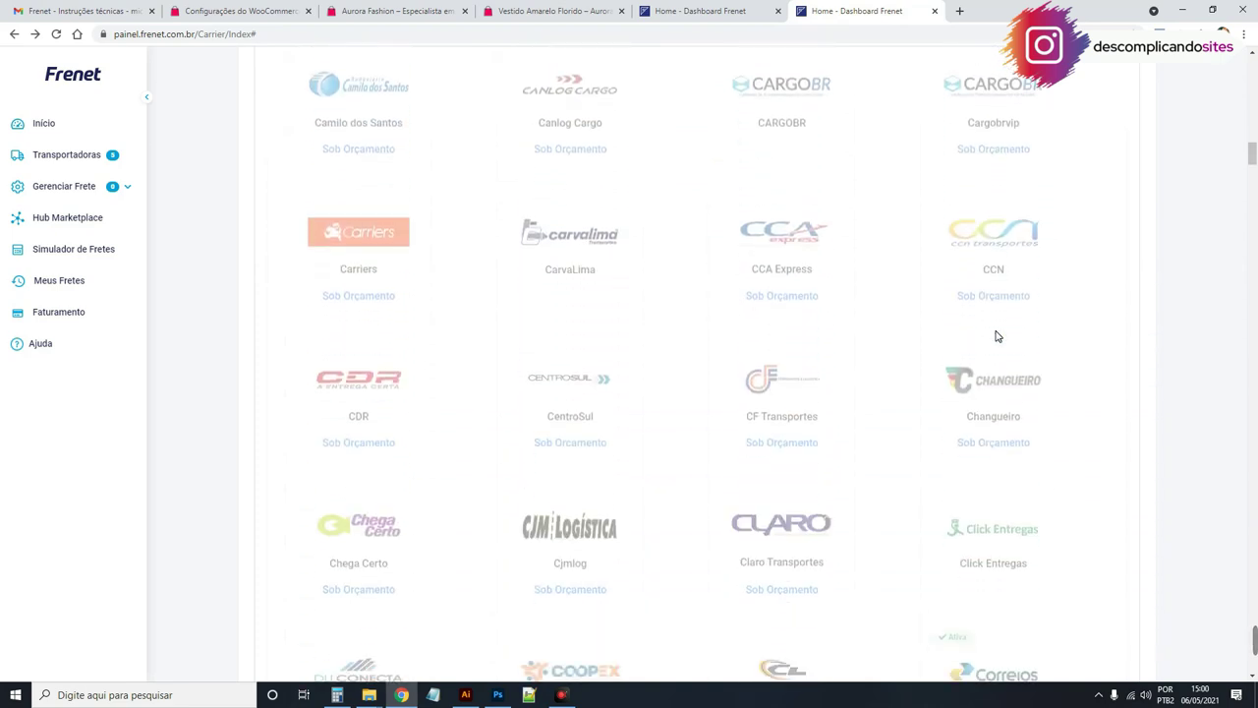
pyautogui.scroll(-10, 995, 335)
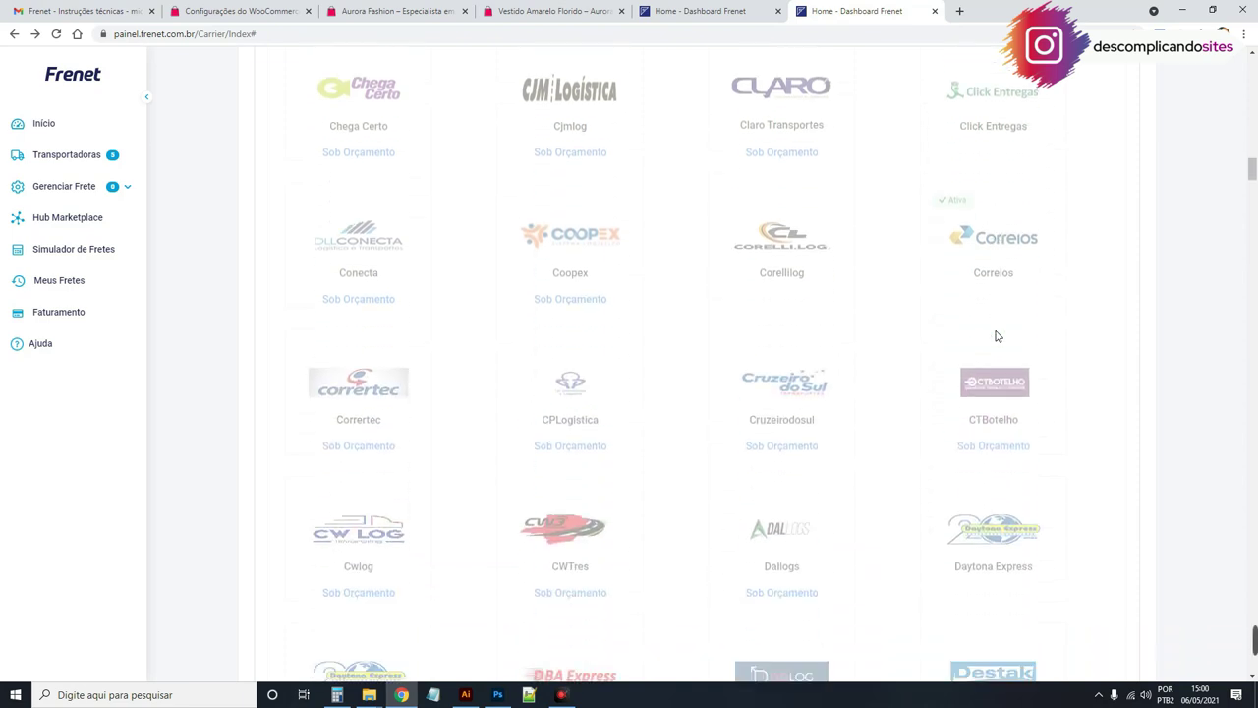
pyautogui.scroll(-3, 995, 335)
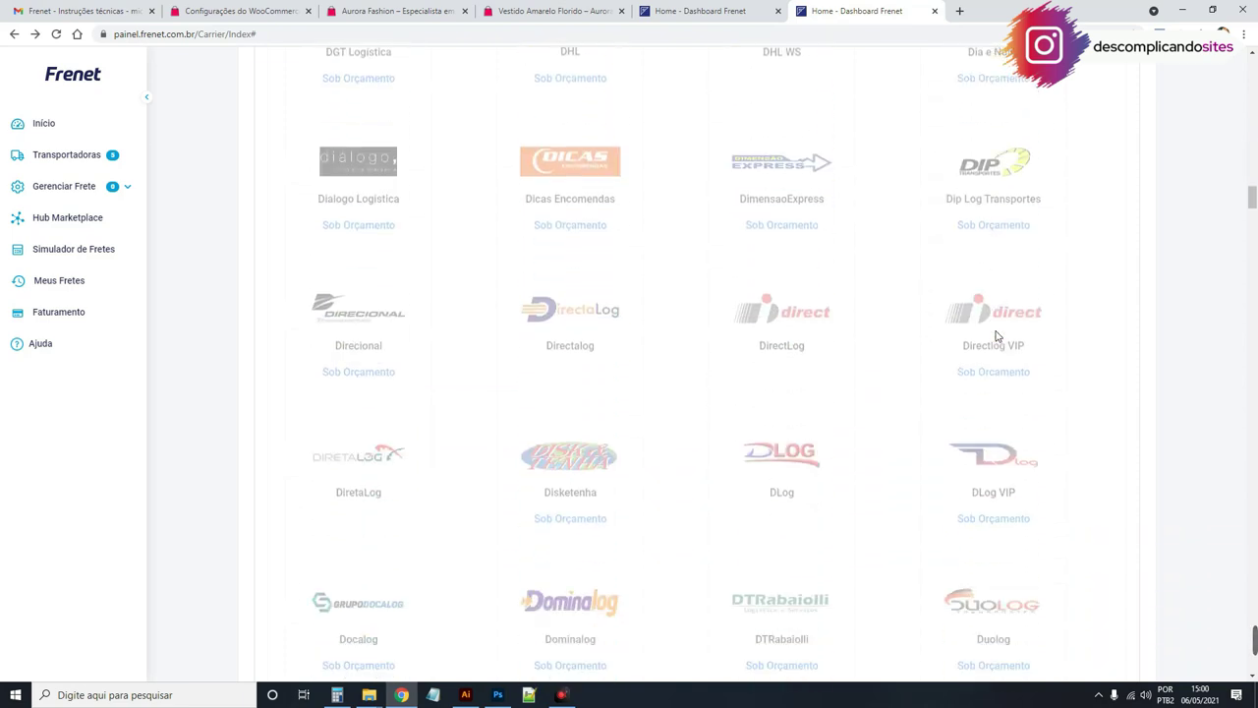
pyautogui.scroll(20, 994, 336)
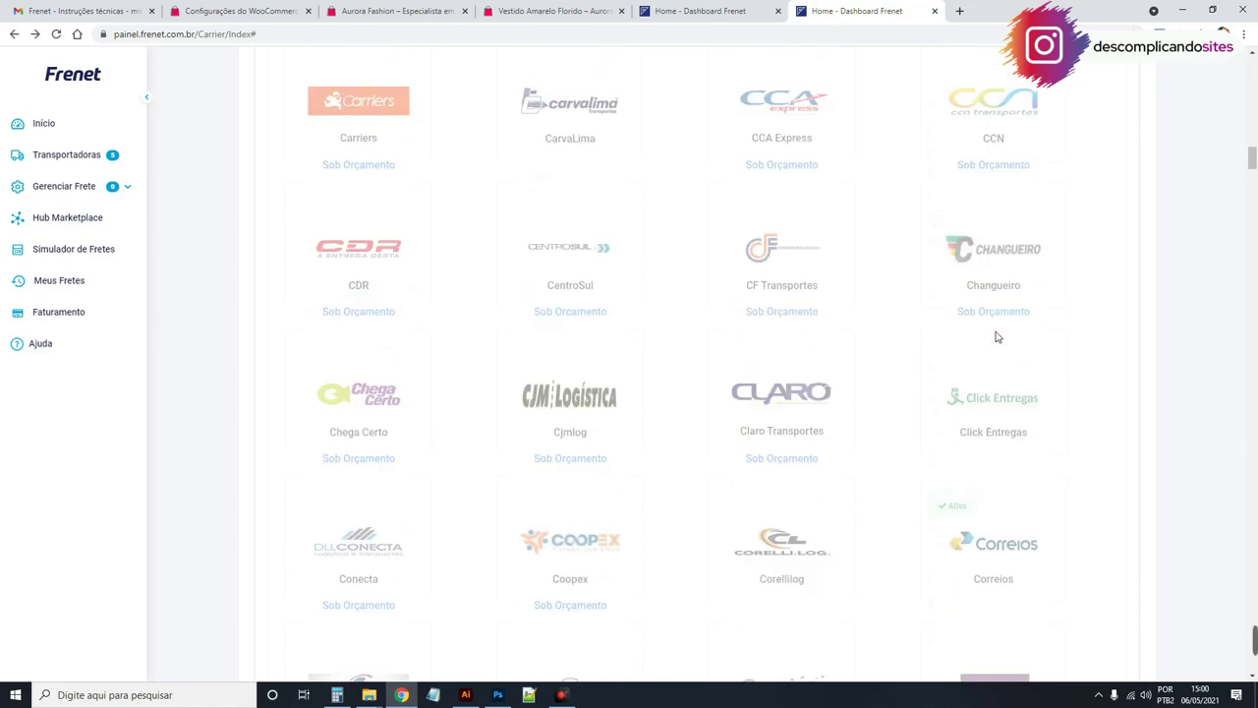
pyautogui.scroll(15, 995, 335)
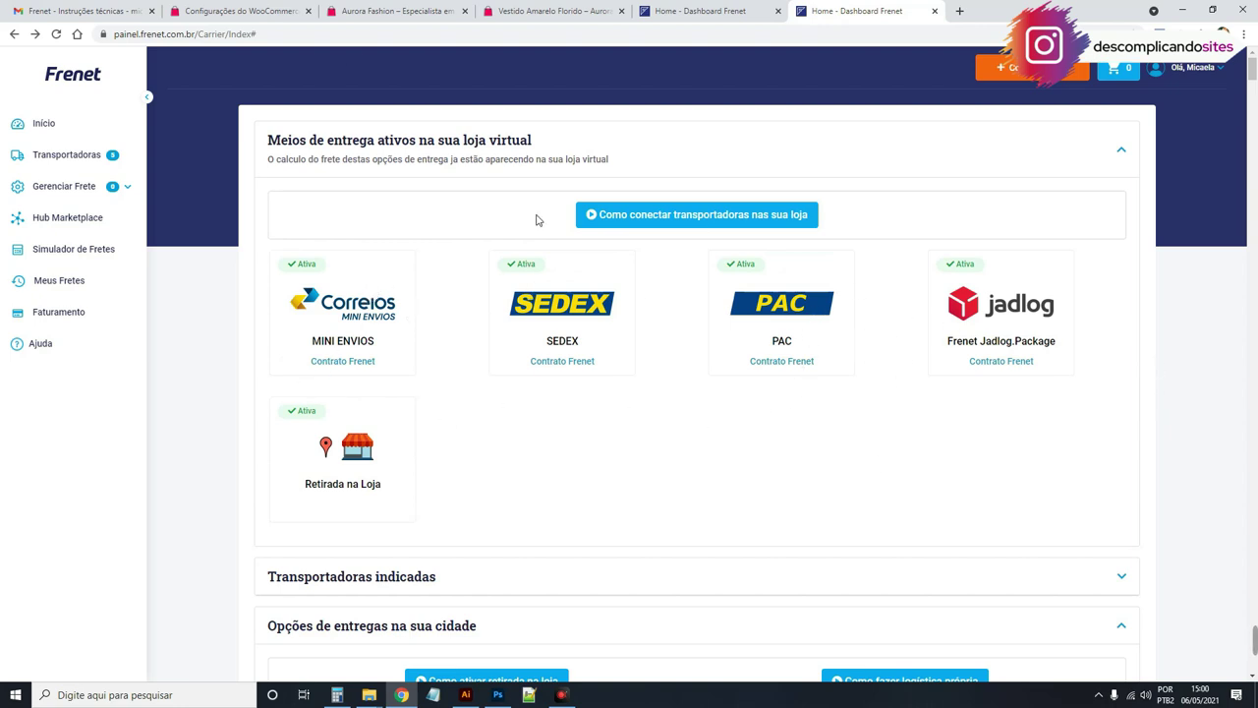
pyautogui.click(253, 11)
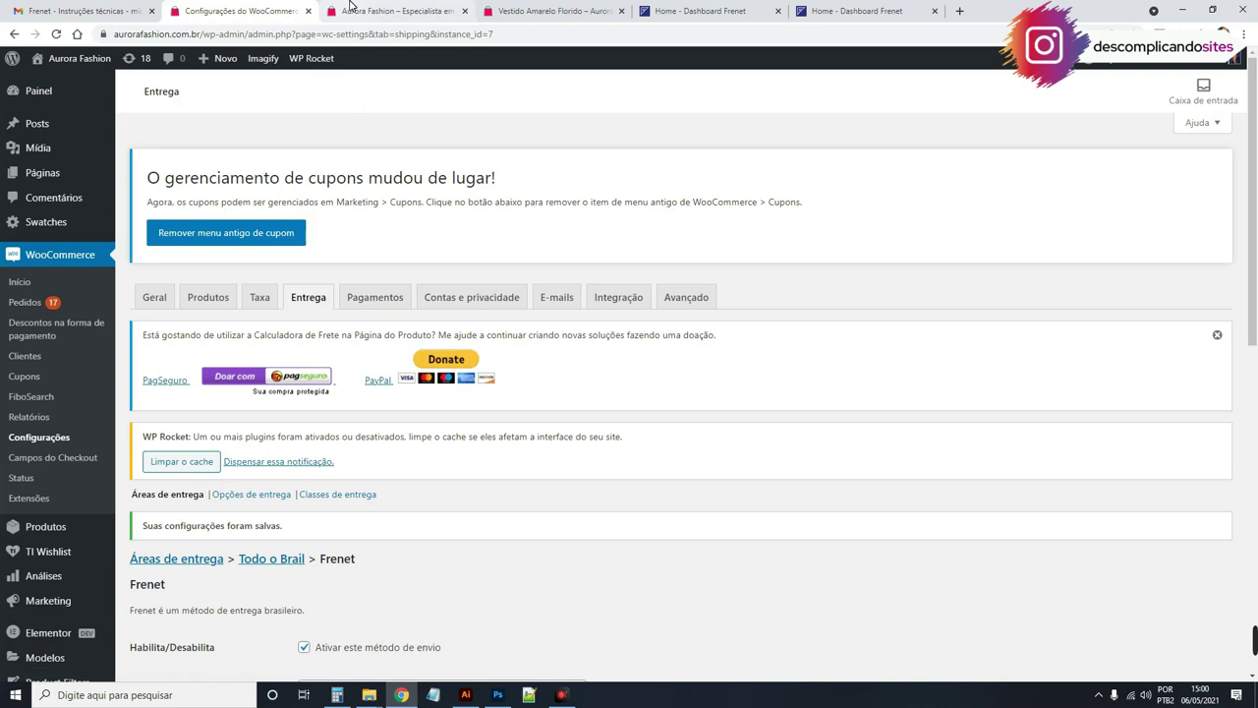
# Step: Reload the Vestido Amarelo Florido page and calculate shipping for CEP 39340000
pyautogui.click(393, 11)
pyautogui.click(555, 11)
pyautogui.scroll(1, 510, 160)
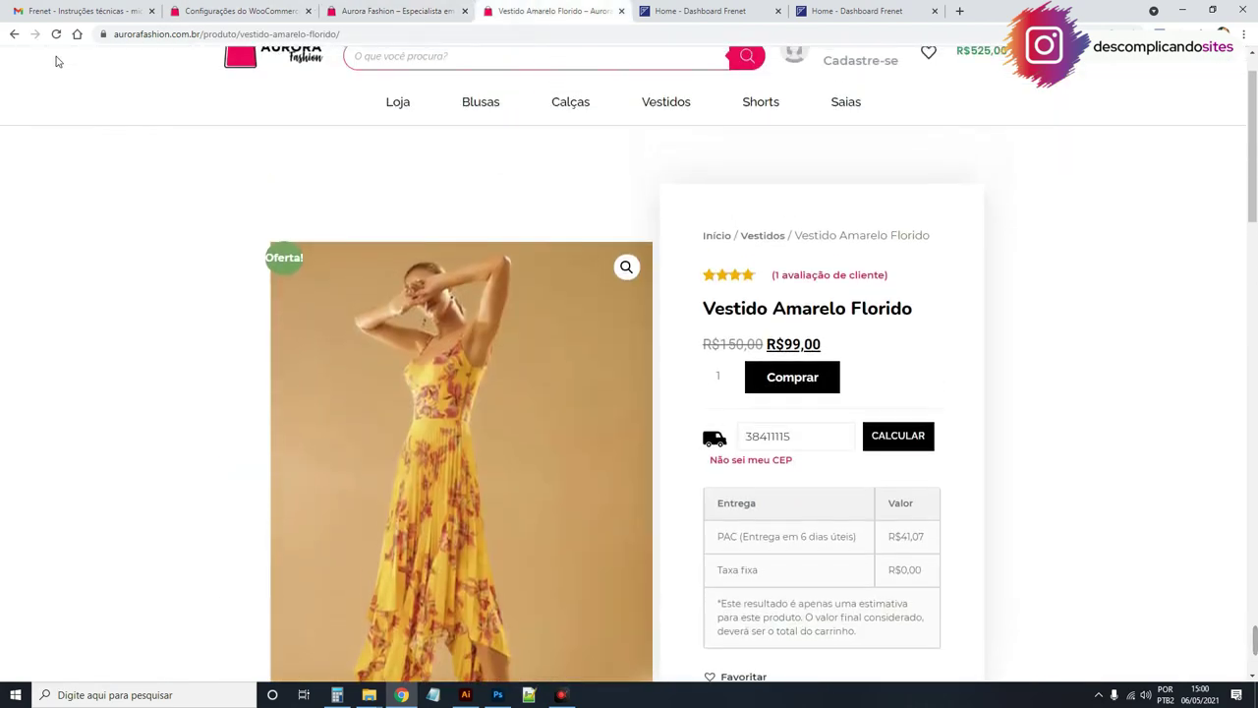
pyautogui.click(56, 34)
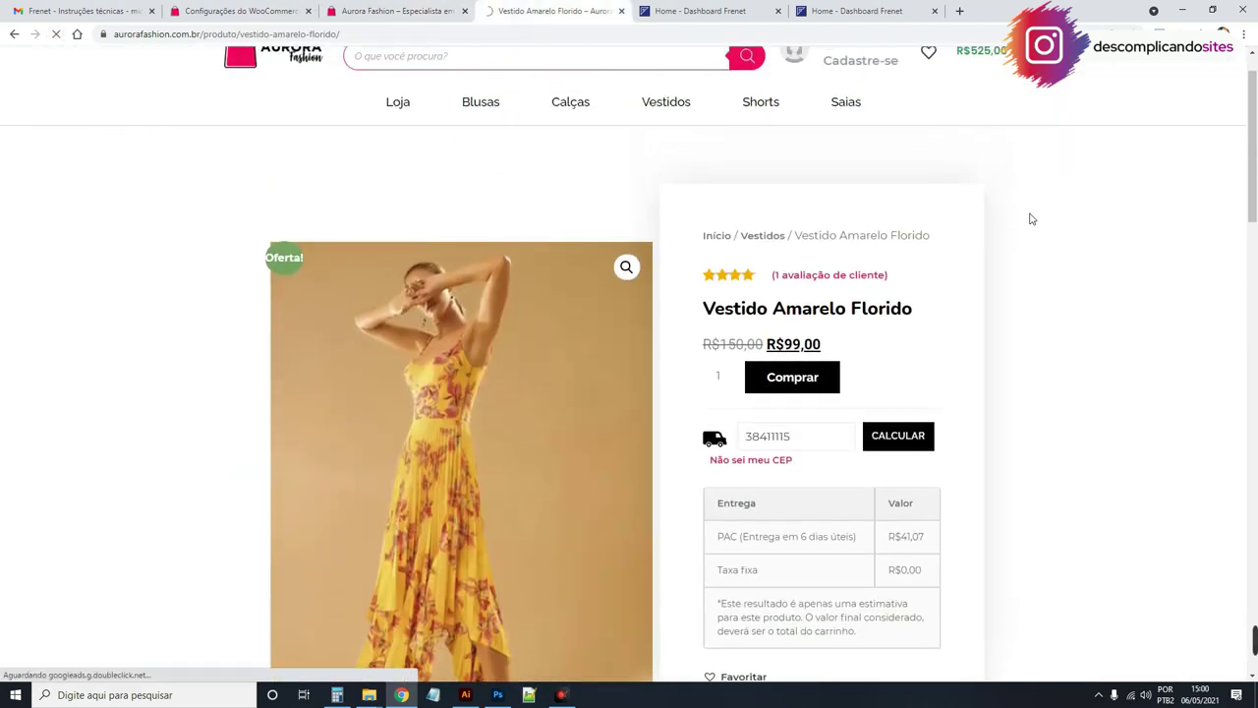
pyautogui.scroll(-1, 820, 348)
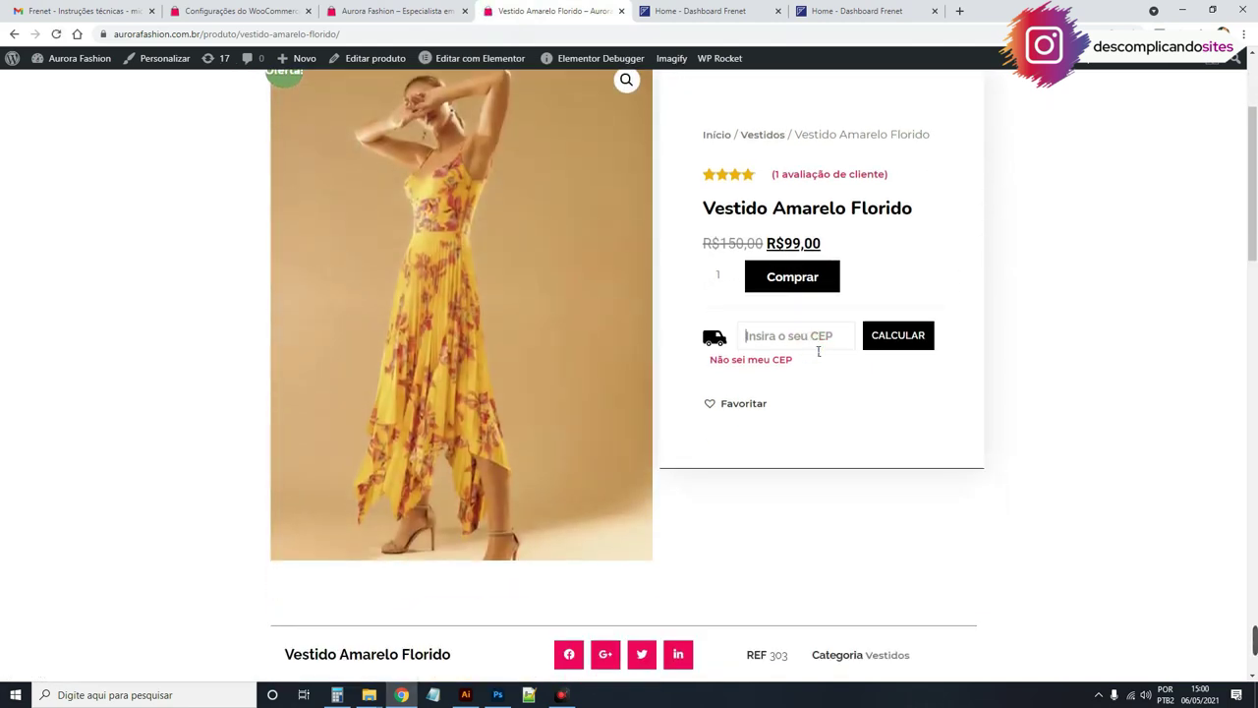
pyautogui.click(818, 349)
pyautogui.write('39340000')
pyautogui.click(898, 335)
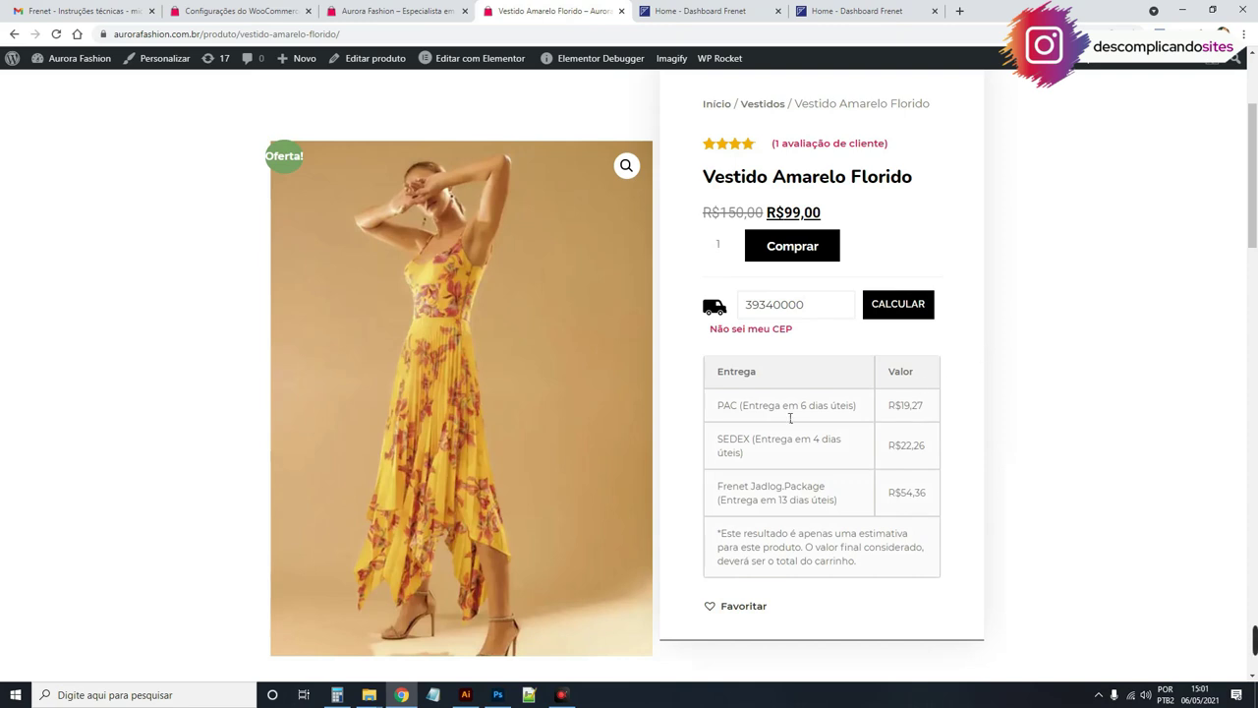
# Step: Highlight the PAC R$19,27, SEDEX R$22,26 and Jadlog.Package R$54,36 quotes
pyautogui.moveTo(726, 411); pyautogui.dragTo(771, 406)
pyautogui.moveTo(727, 441); pyautogui.dragTo(761, 442)
pyautogui.click(725, 492)
pyautogui.moveTo(724, 491); pyautogui.dragTo(837, 501)
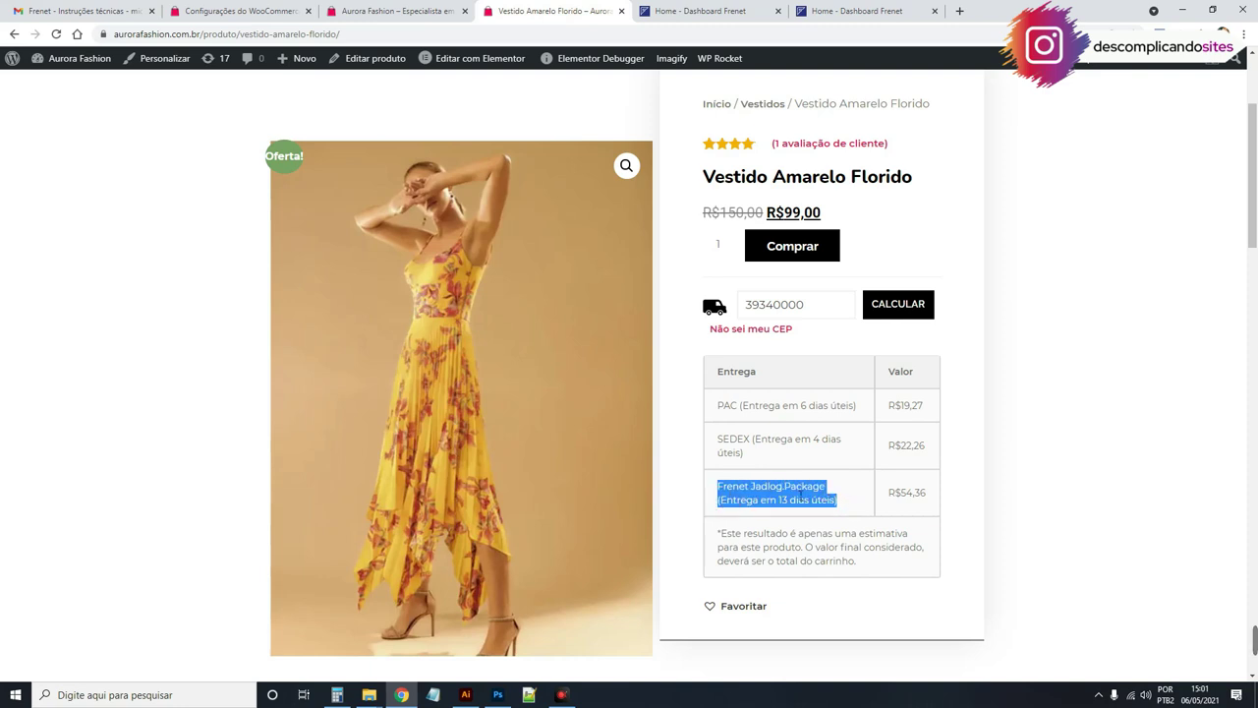
pyautogui.moveTo(885, 494); pyautogui.dragTo(919, 494)
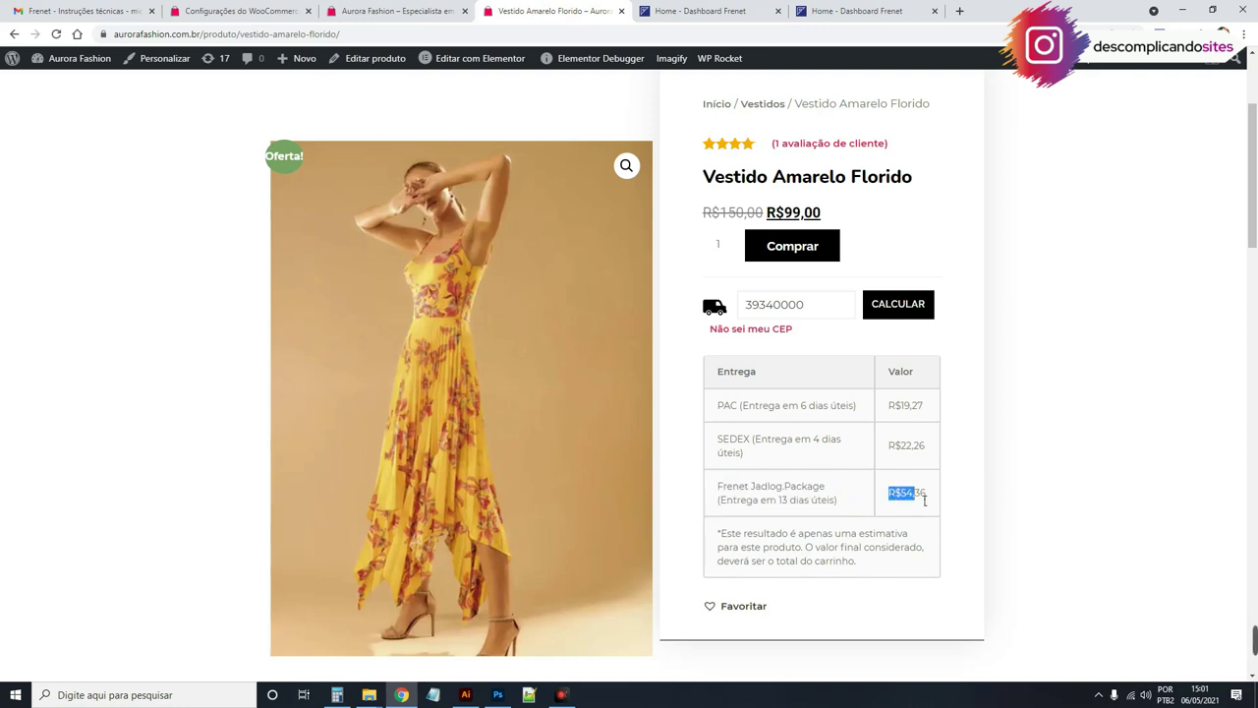
pyautogui.click(732, 406)
pyautogui.moveTo(733, 406); pyautogui.dragTo(936, 488)
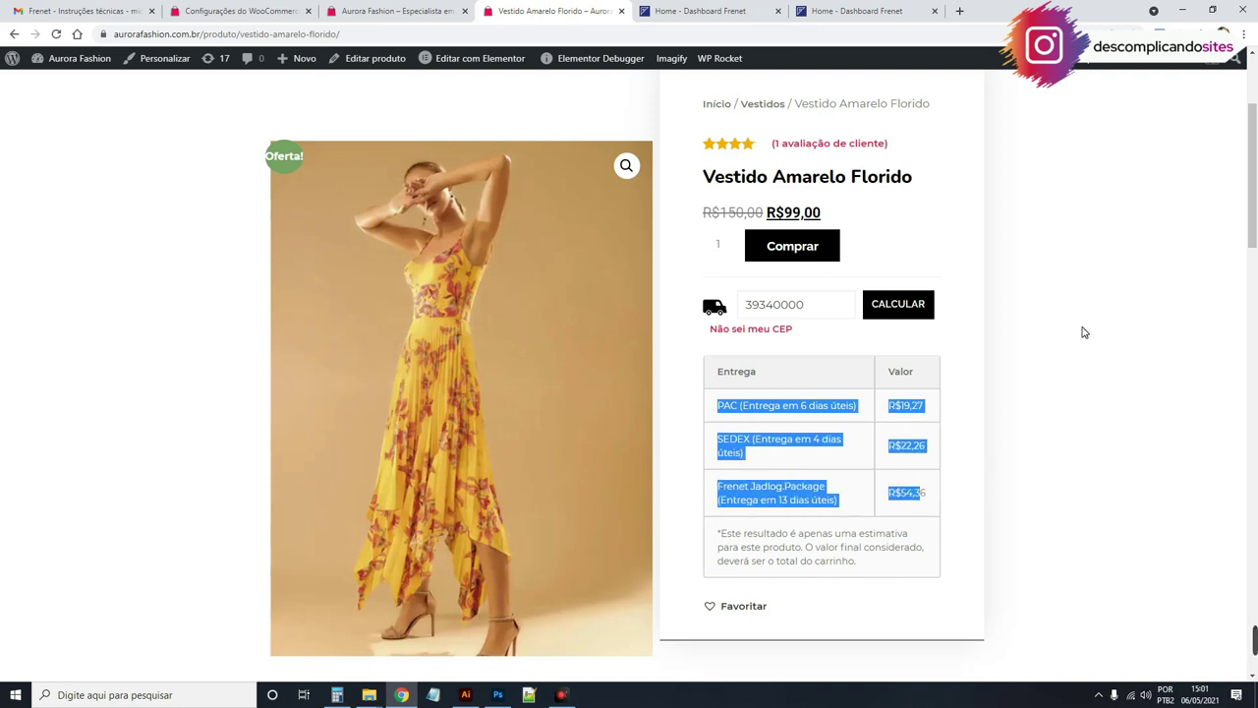
pyautogui.click(924, 229)
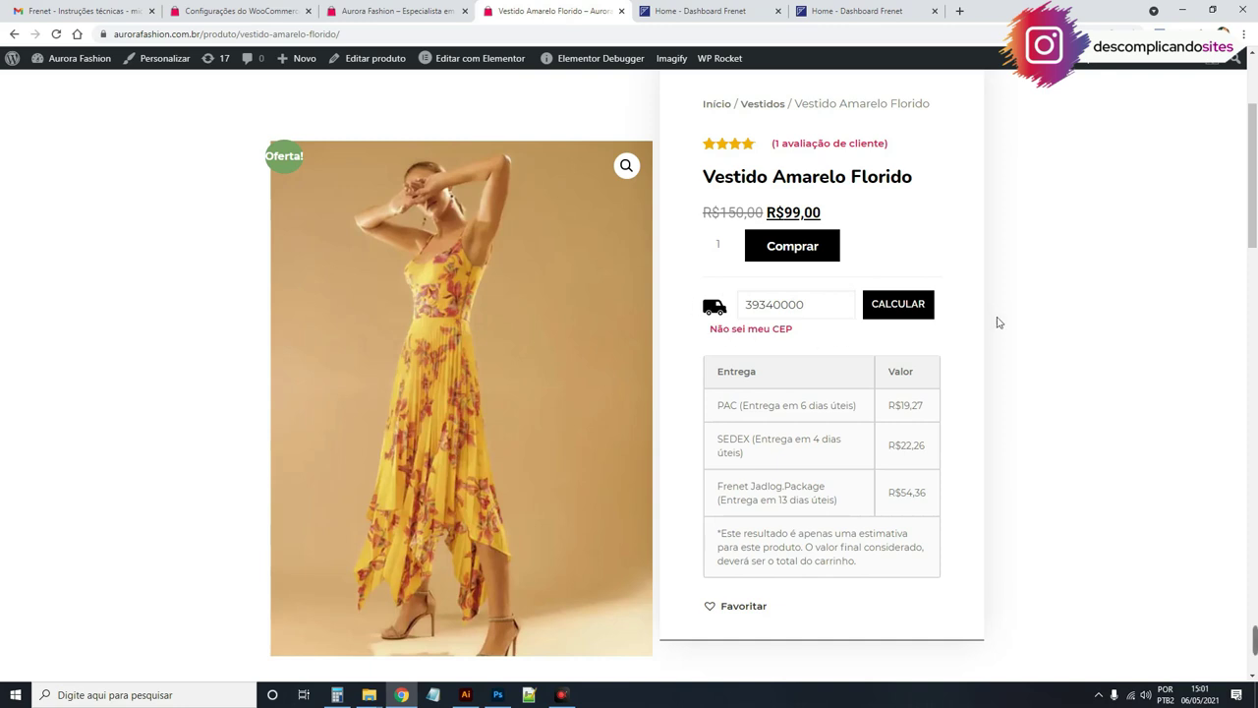
pyautogui.scroll(1, 932, 305)
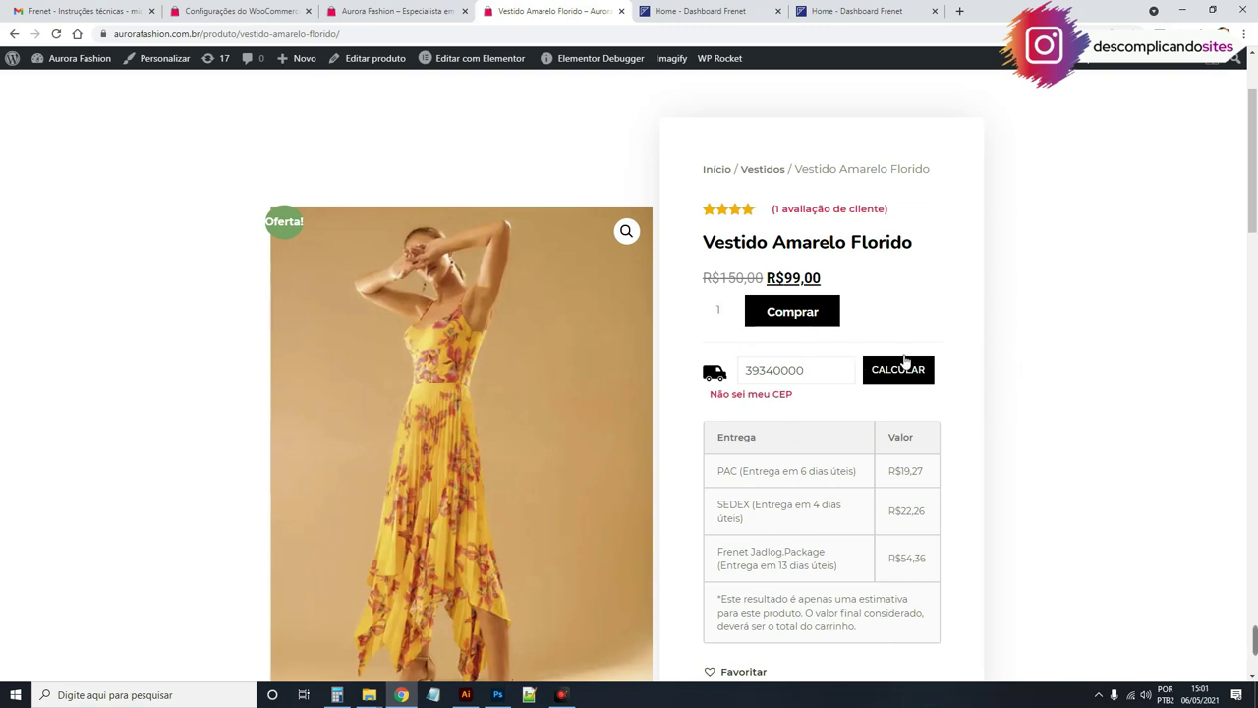
# Step: Go from the WooCommerce admin to the Plugins instalados list
pyautogui.click(211, 11)
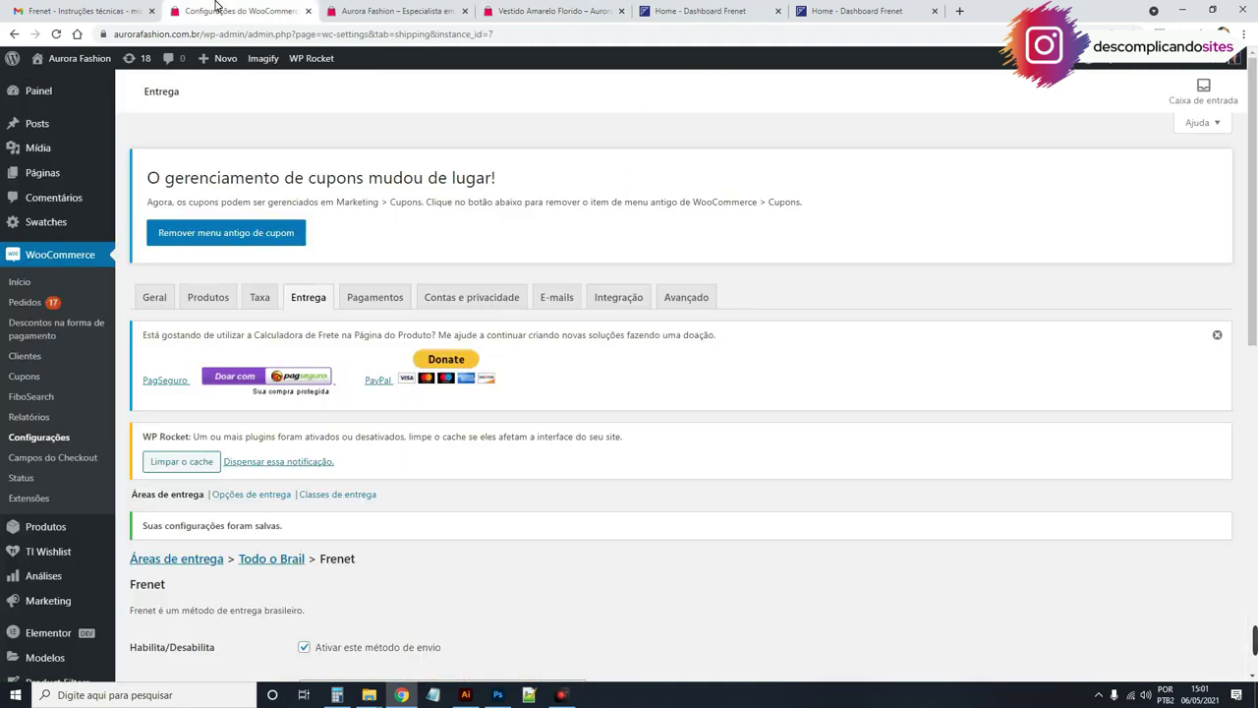
pyautogui.scroll(-1, 229, 425)
pyautogui.scroll(-2, 230, 425)
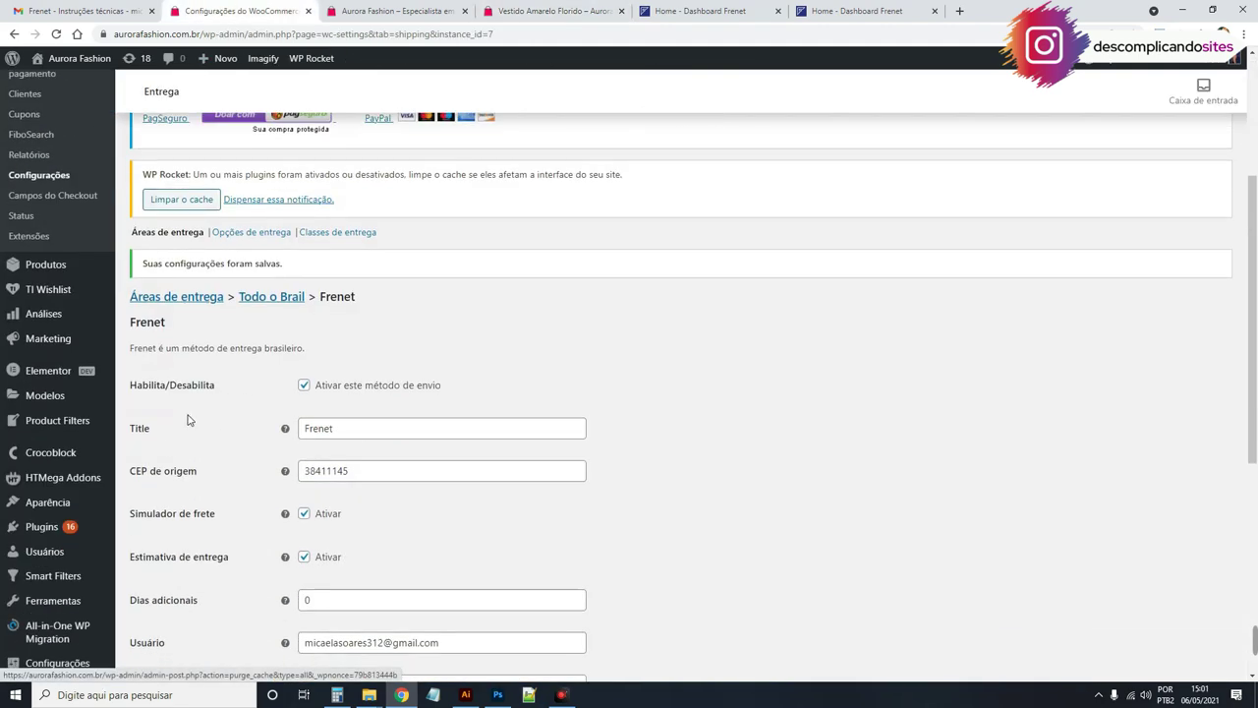
pyautogui.moveTo(44, 527)
pyautogui.click(143, 531)
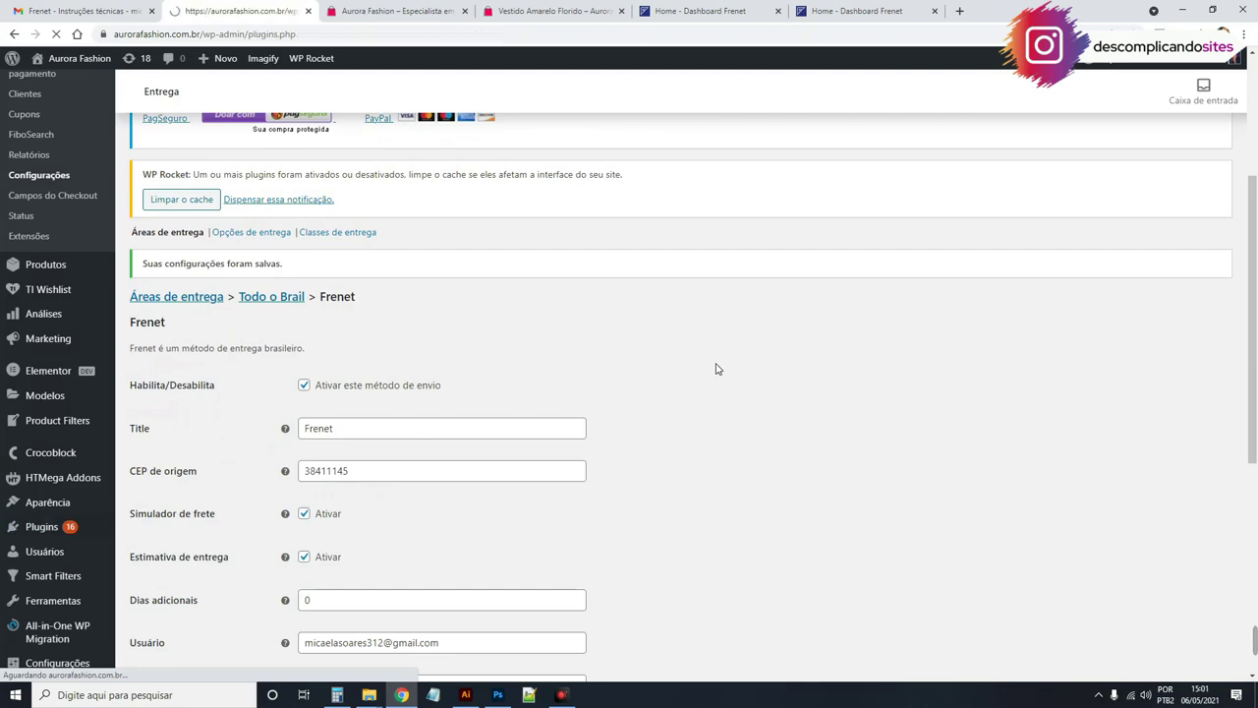
# Step: Scroll to and highlight the WooCommerce Shipping Calculator in Product 1.0.1 entry
pyautogui.scroll(-7, 715, 369)
pyautogui.scroll(-10, 715, 368)
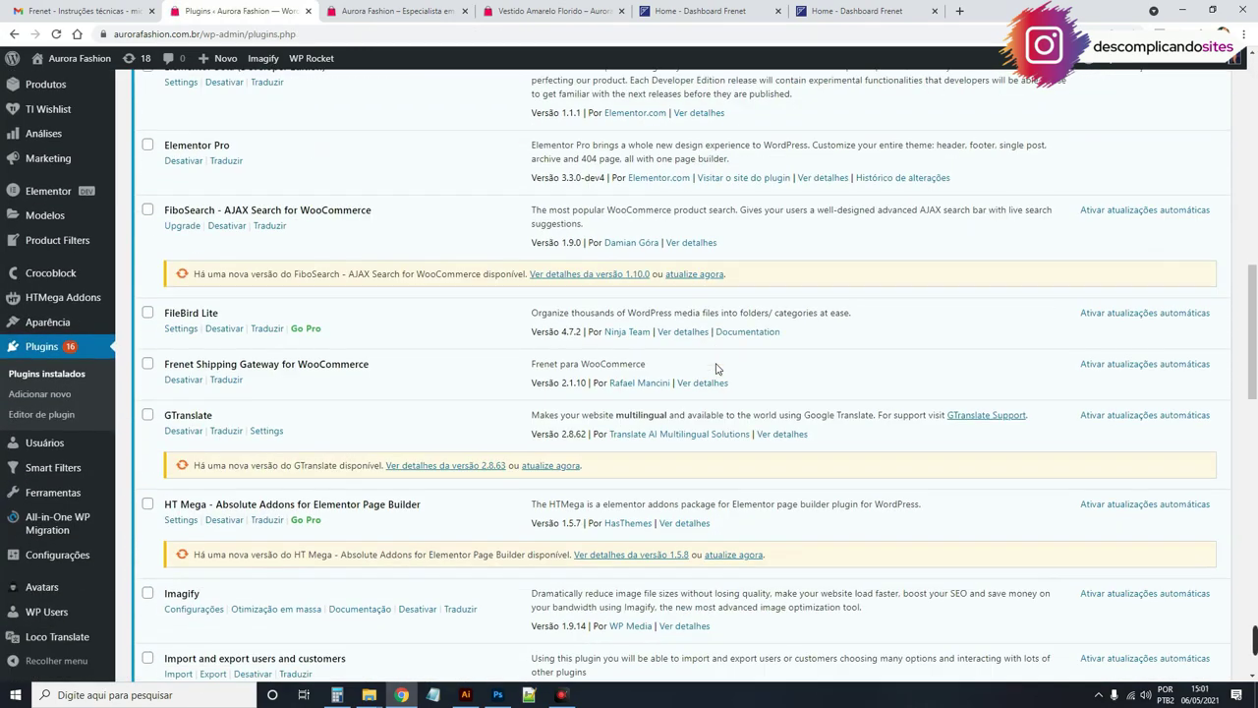
pyautogui.scroll(-6, 716, 369)
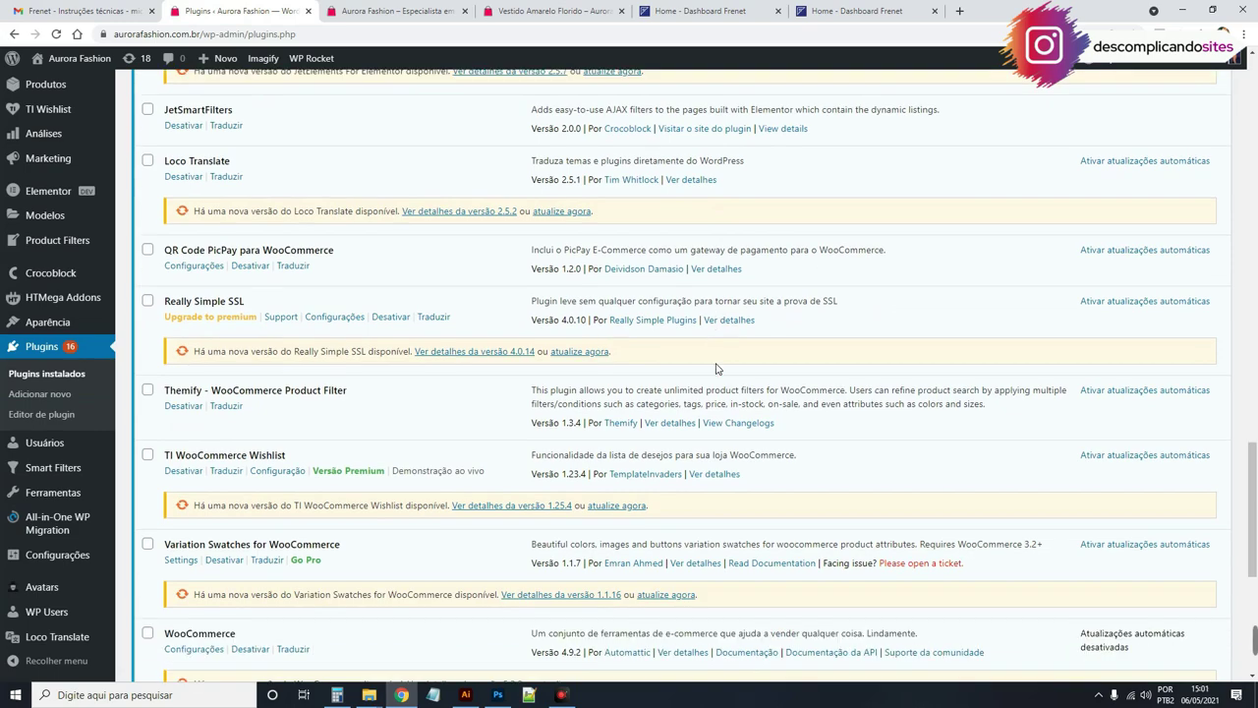
pyautogui.scroll(3, 539, 360)
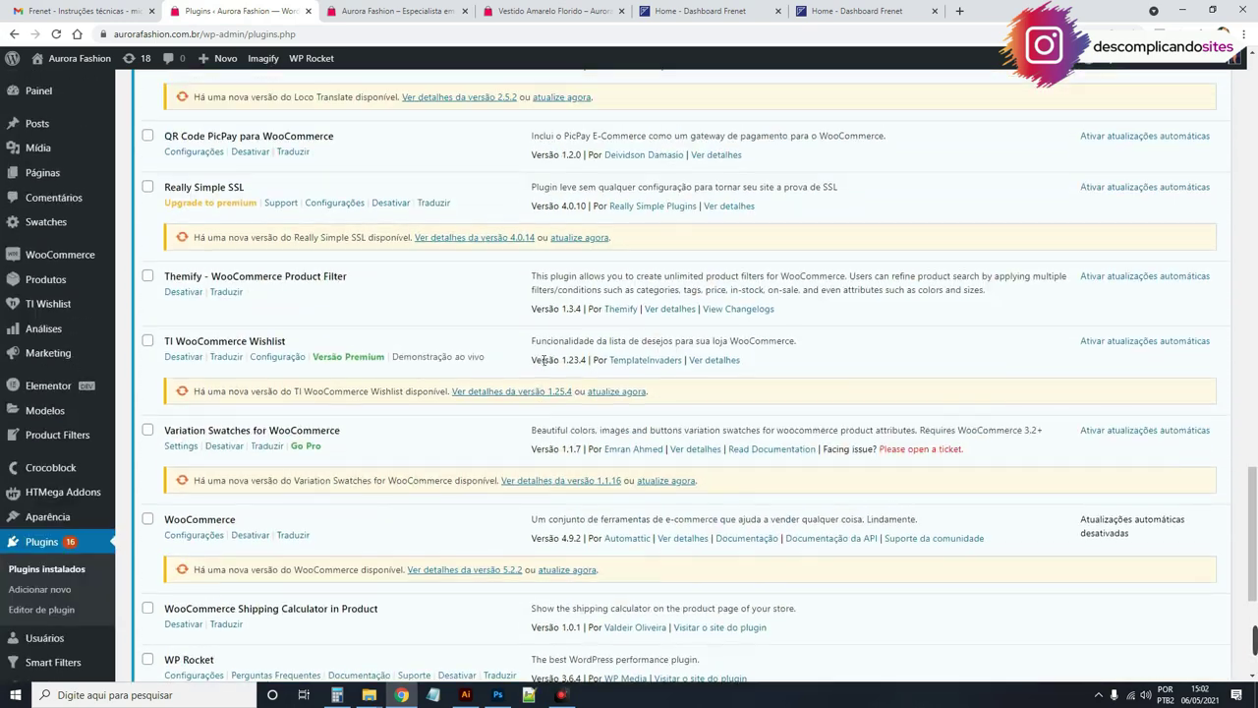
pyautogui.scroll(-2, 210, 414)
pyautogui.moveTo(172, 417); pyautogui.dragTo(396, 417)
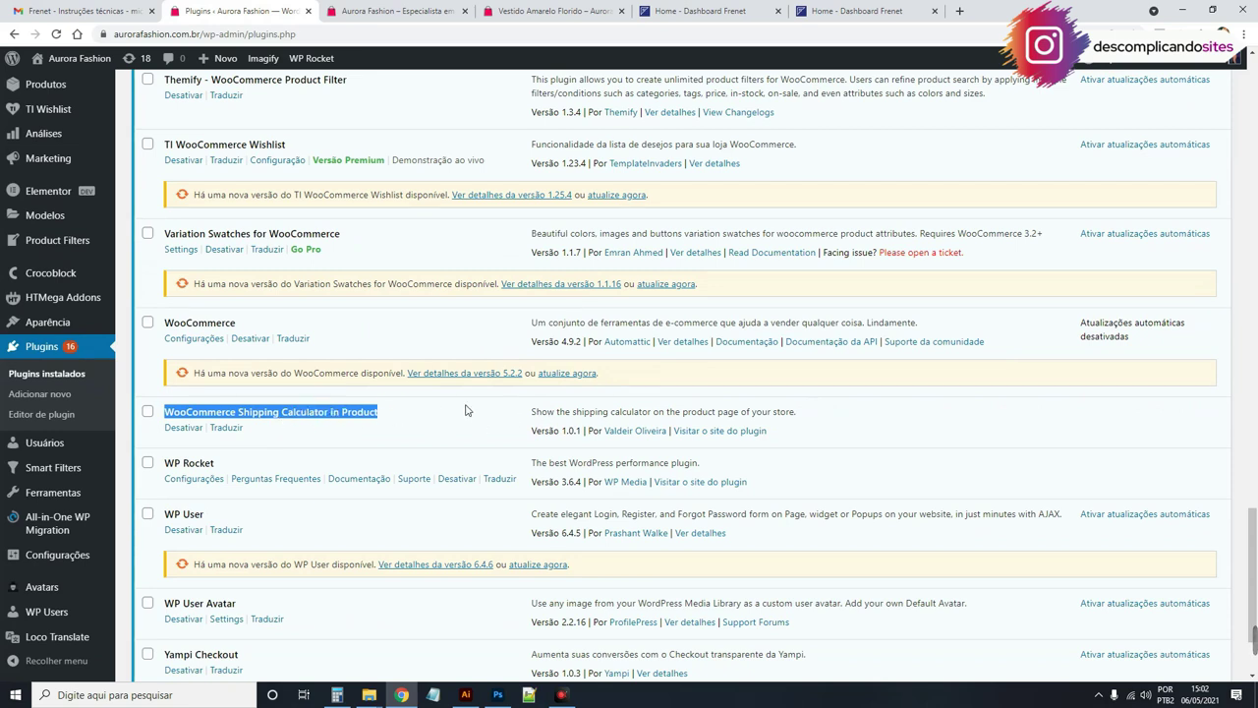
pyautogui.click(187, 418)
pyautogui.moveTo(173, 416); pyautogui.dragTo(386, 418)
# Step: Glance at the yellow dress product page, then return to the installed plugins list
pyautogui.click(425, 10)
pyautogui.click(536, 11)
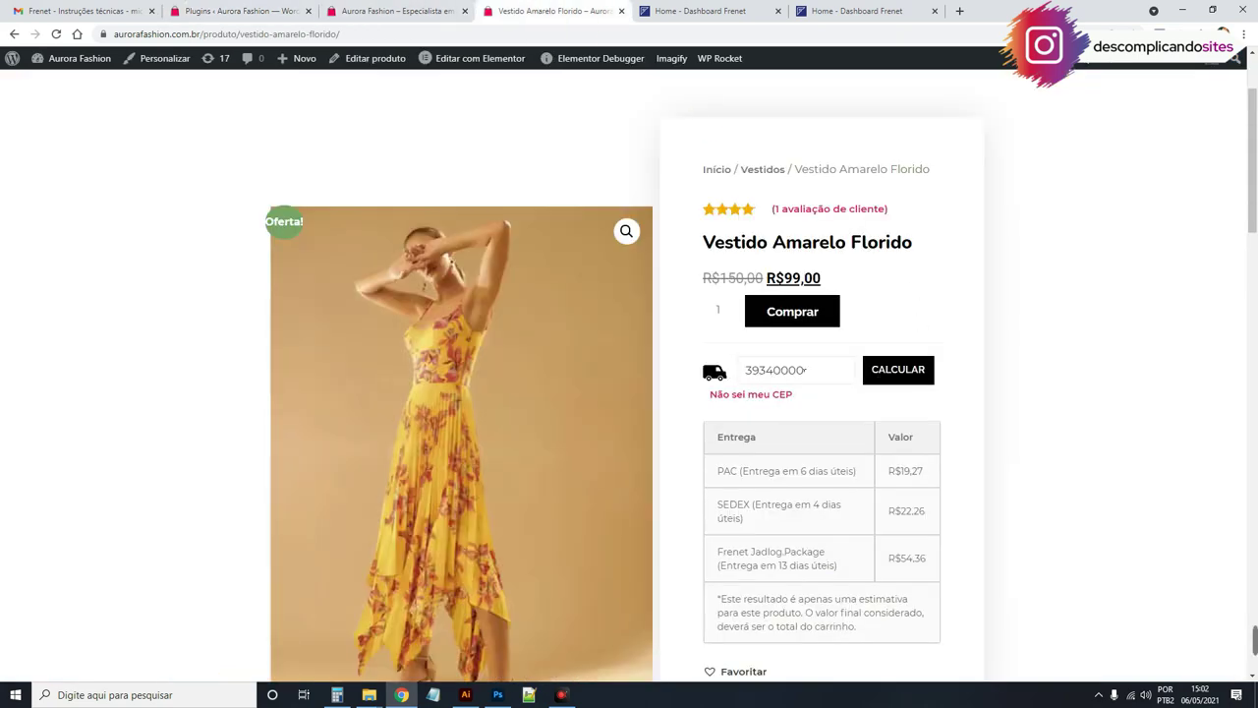
pyautogui.click(285, 11)
pyautogui.scroll(15, 455, 442)
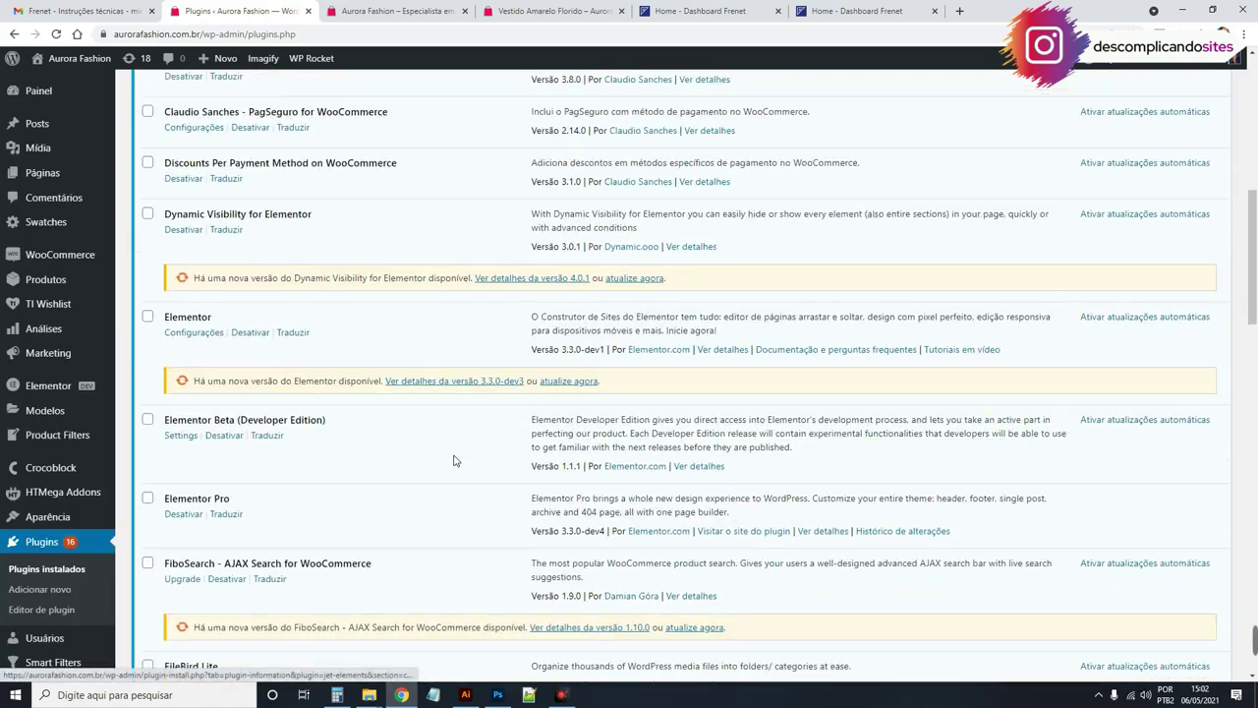
pyautogui.scroll(10, 456, 460)
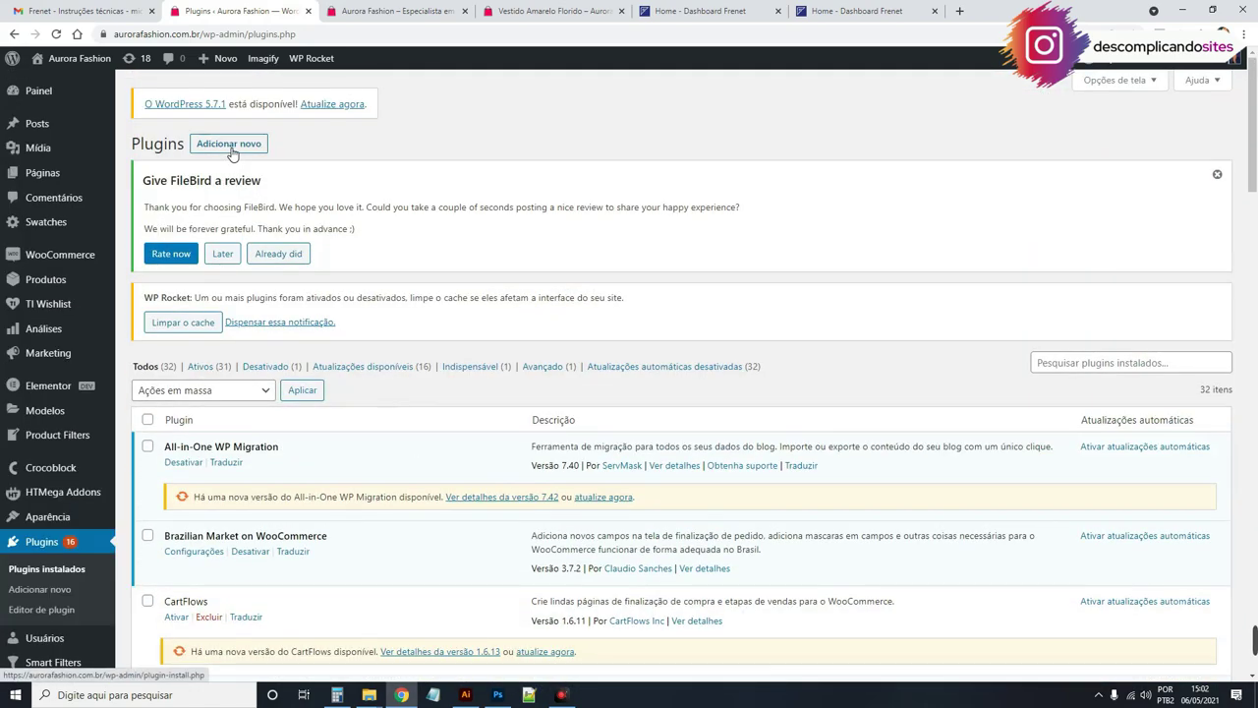
# Step: Reveal the Enviar plugin .zip upload form and cancel the file chooser
pyautogui.click(226, 148)
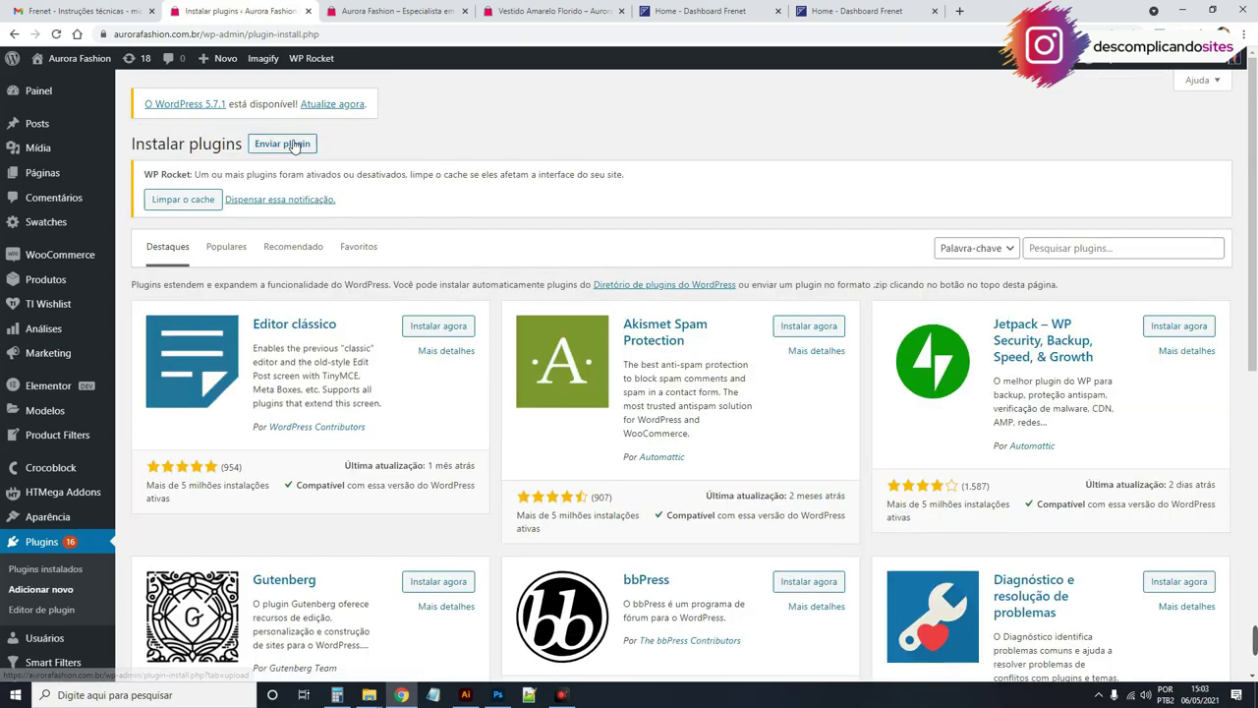
pyautogui.click(293, 147)
pyautogui.click(575, 345)
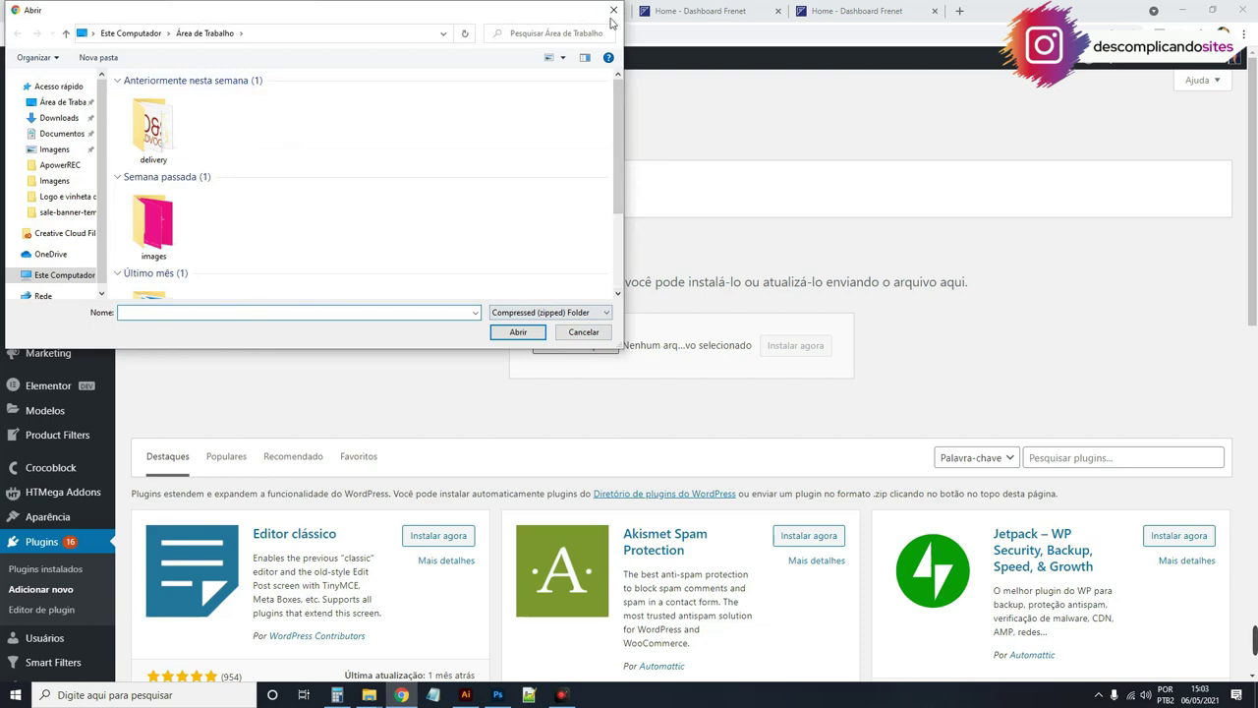
pyautogui.click(614, 9)
pyautogui.scroll(-1, 632, 419)
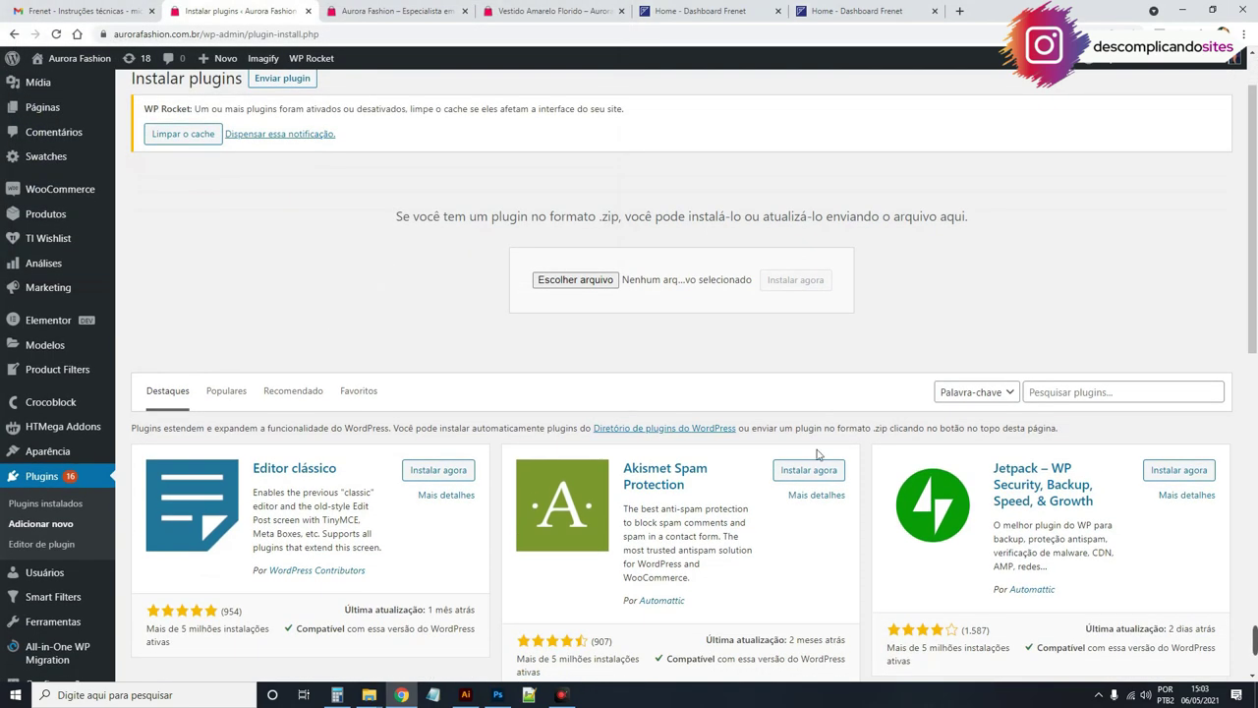
pyautogui.moveTo(71, 197)
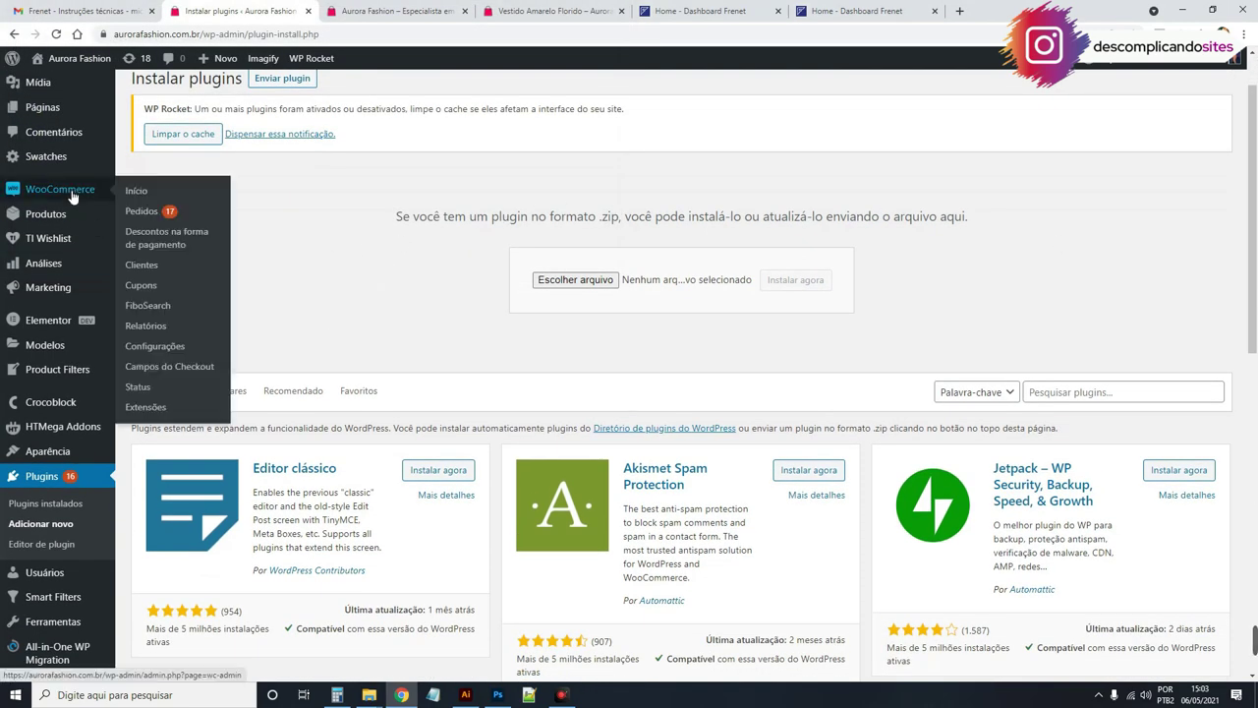
# Step: Open the WooCommerce Produtos settings for the product-page freight calculator
pyautogui.click(177, 347)
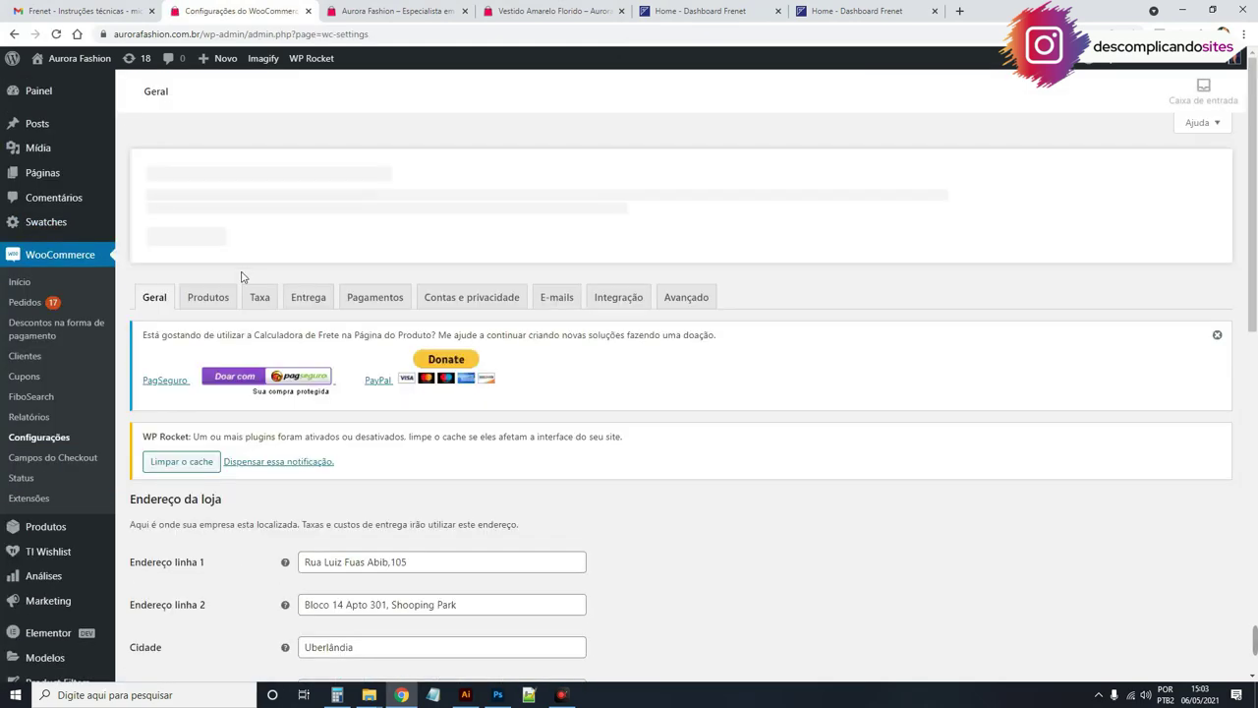
pyautogui.click(226, 296)
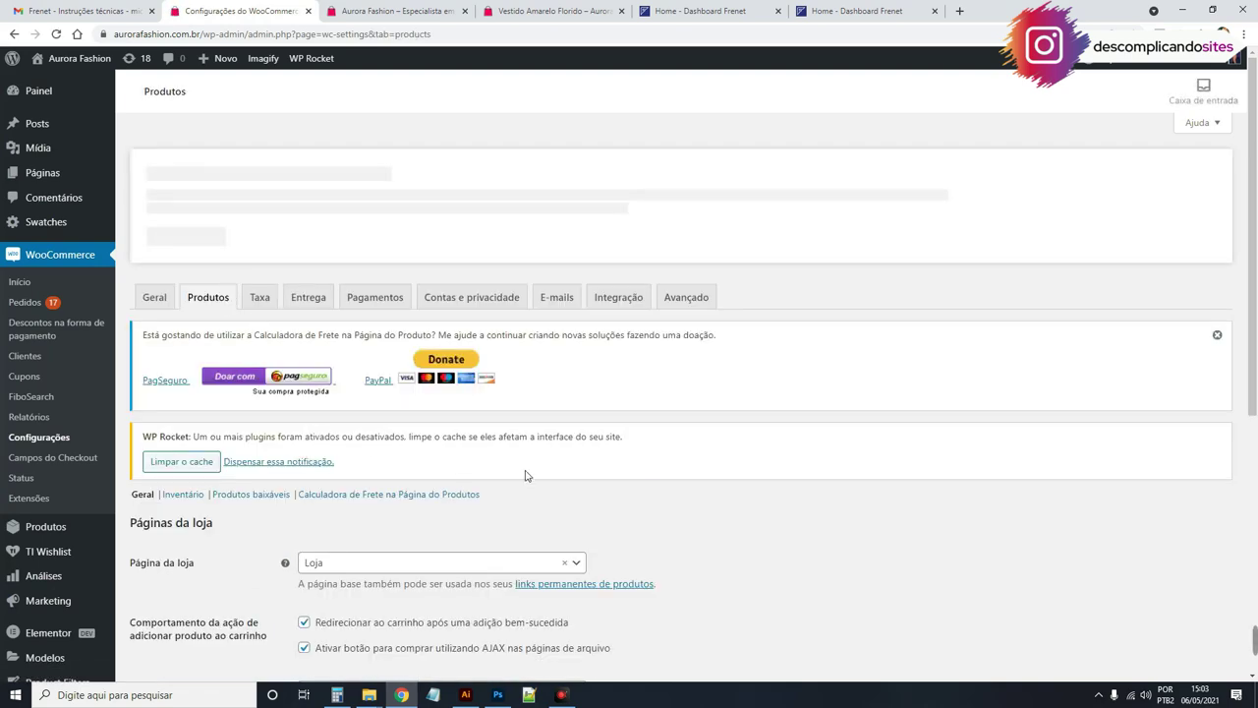
pyautogui.scroll(-1, 551, 476)
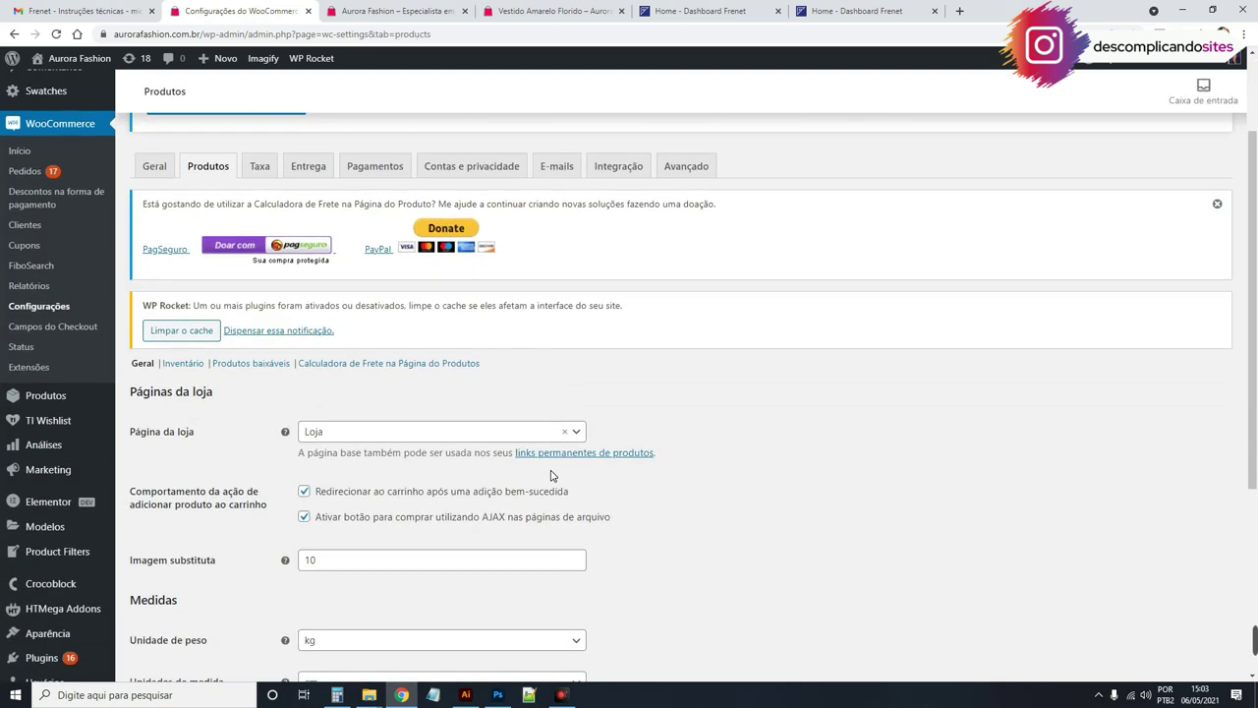
pyautogui.click(427, 366)
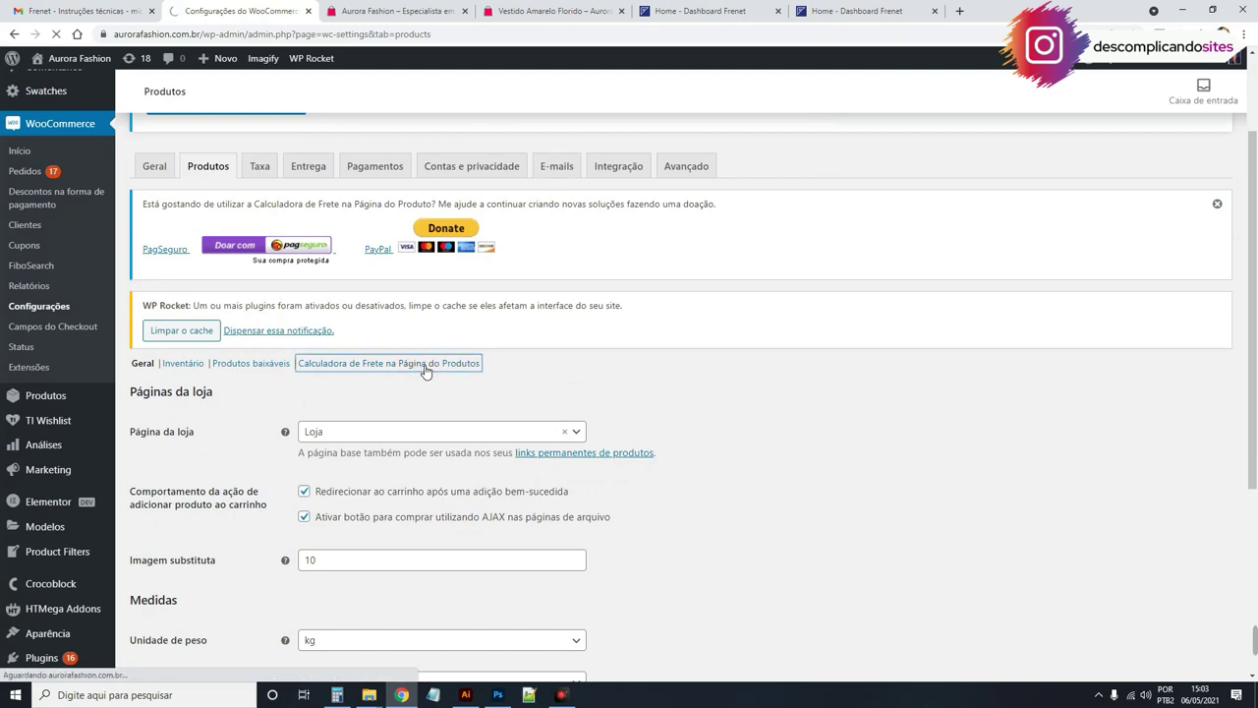
pyautogui.scroll(-4, 426, 372)
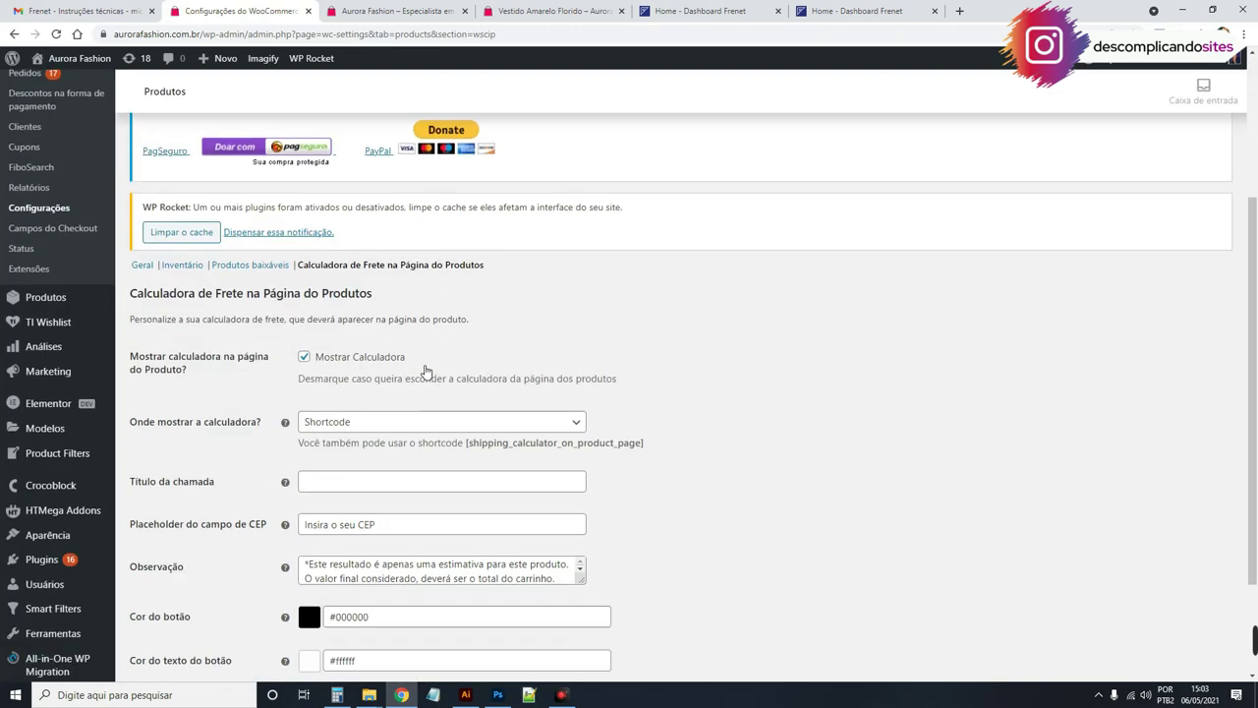
pyautogui.scroll(-1, 426, 372)
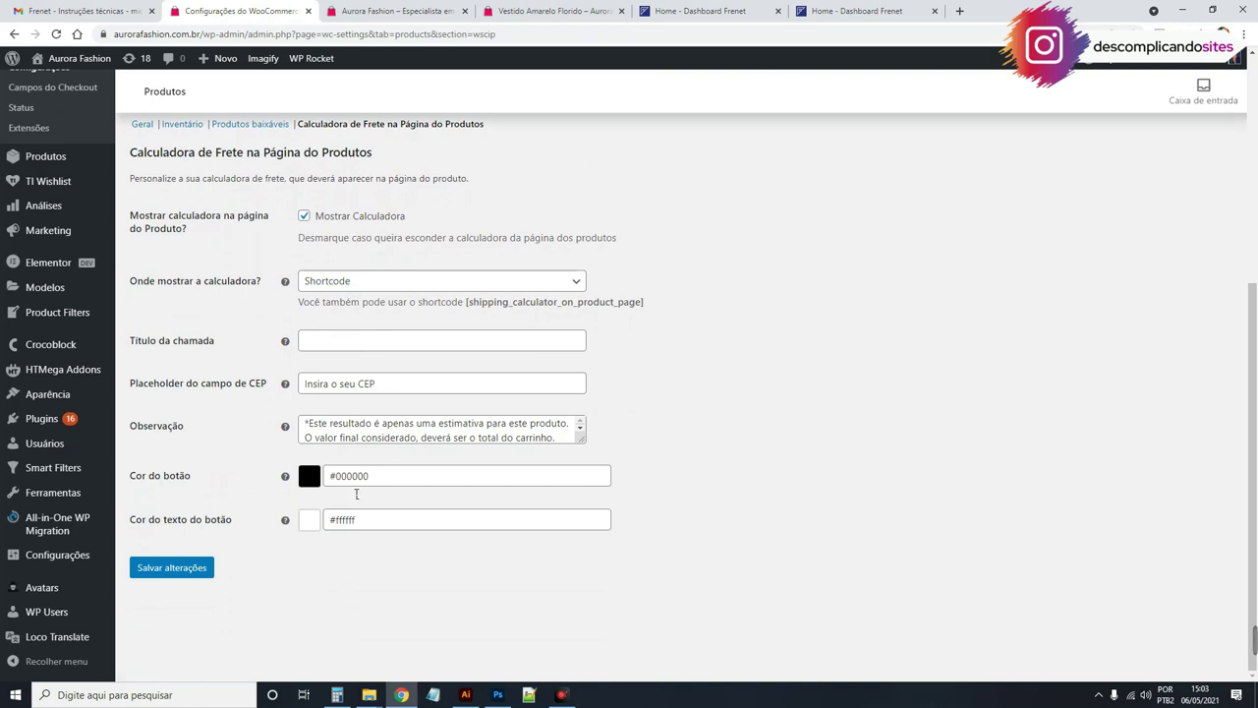
# Step: Keep calculator placement on Shortcode, select the shortcode, then view the Vestido Amarelo Florido page
pyautogui.moveTo(136, 476); pyautogui.dragTo(201, 480)
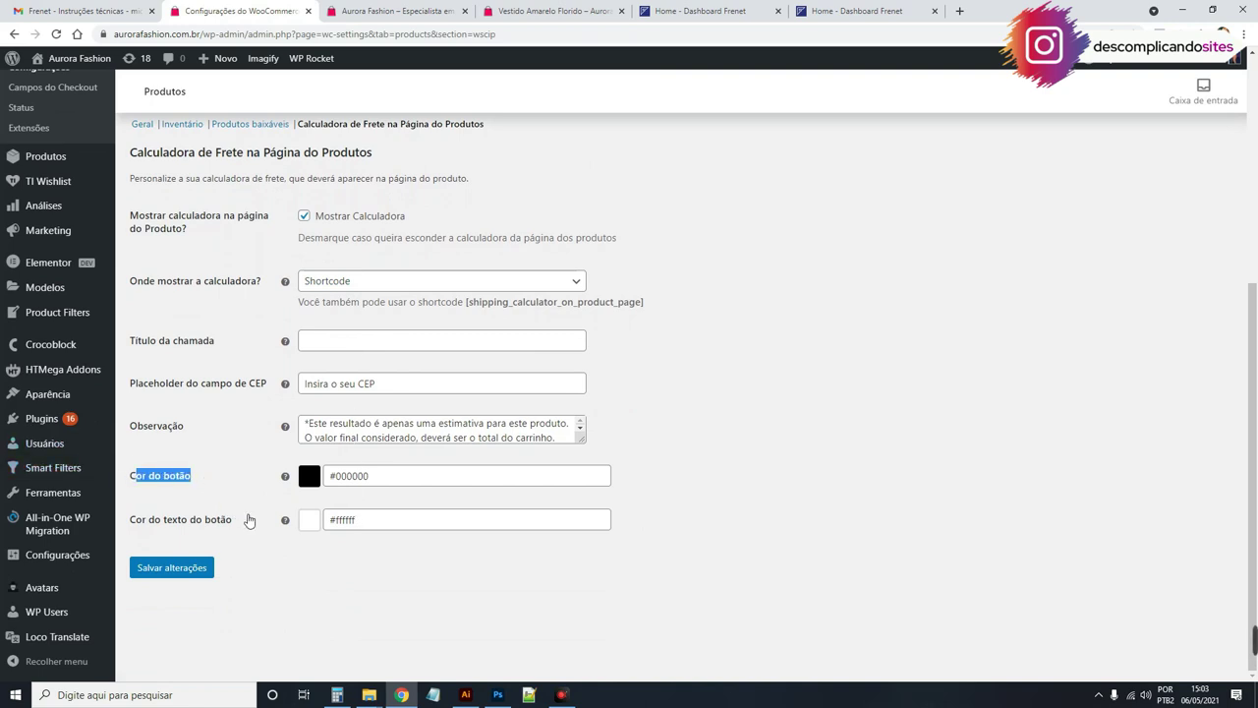
pyautogui.moveTo(306, 423); pyautogui.dragTo(715, 418)
pyautogui.click(714, 418)
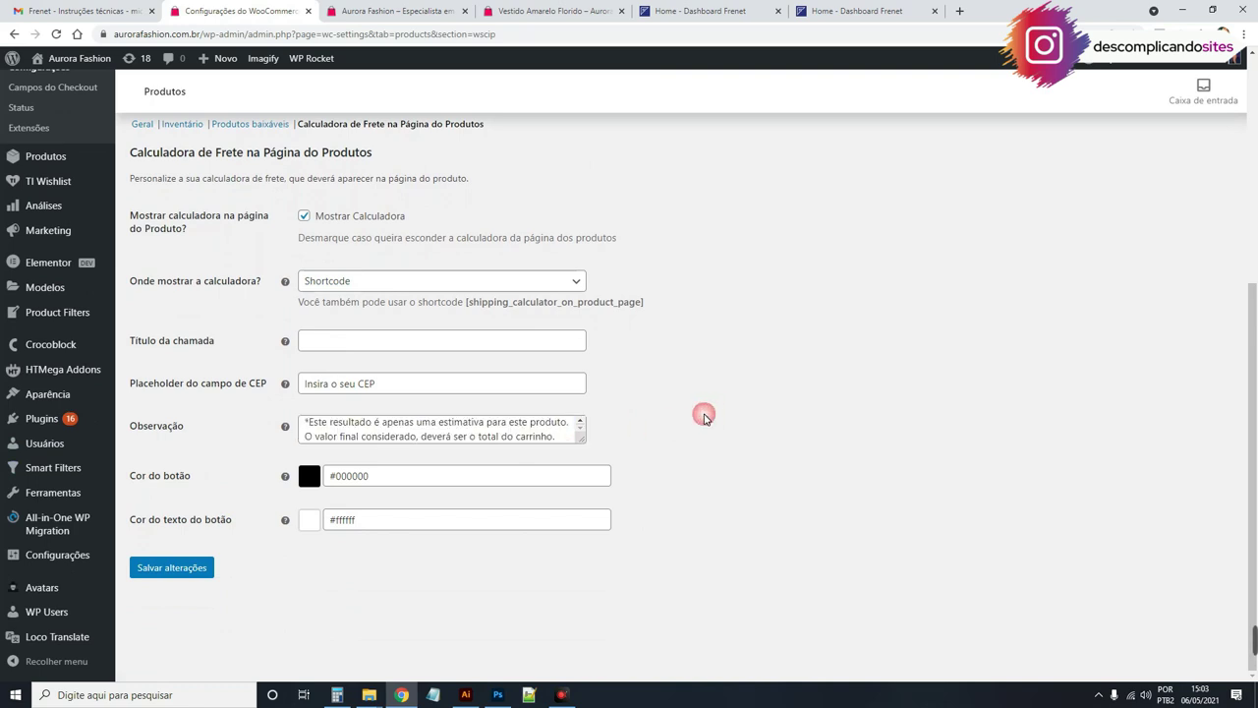
pyautogui.moveTo(139, 283); pyautogui.dragTo(209, 283)
pyautogui.click(359, 282)
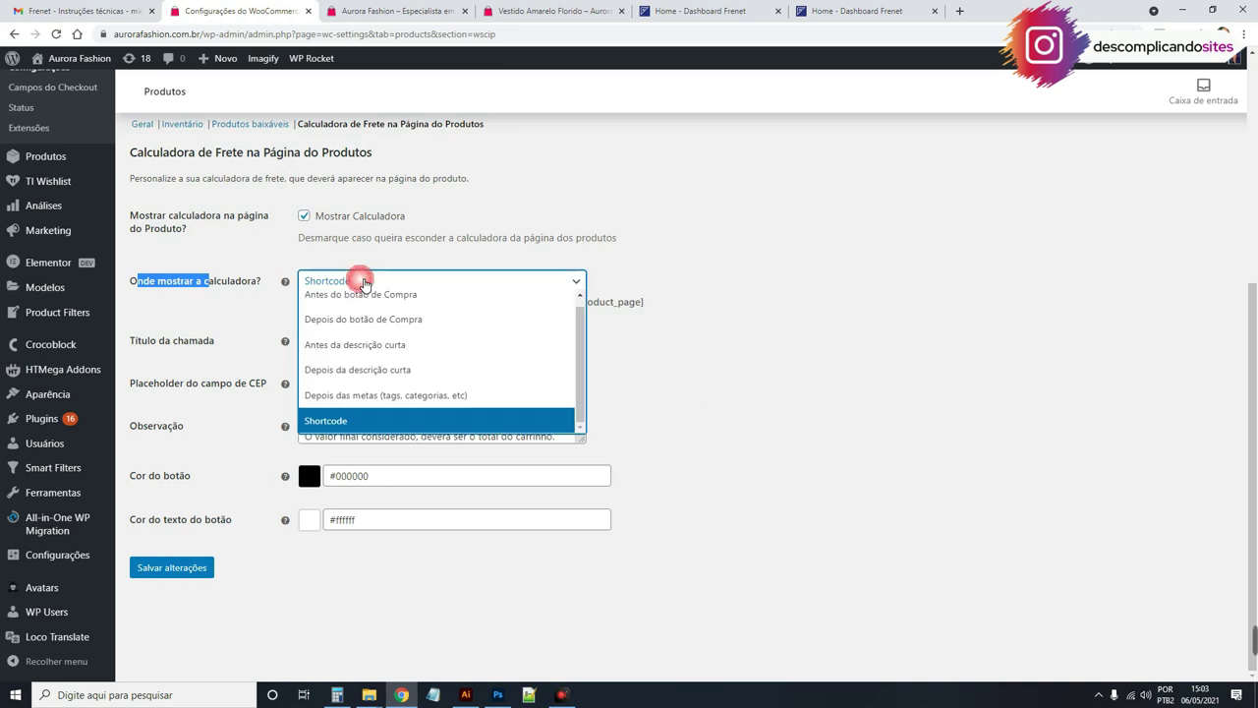
pyautogui.click(375, 423)
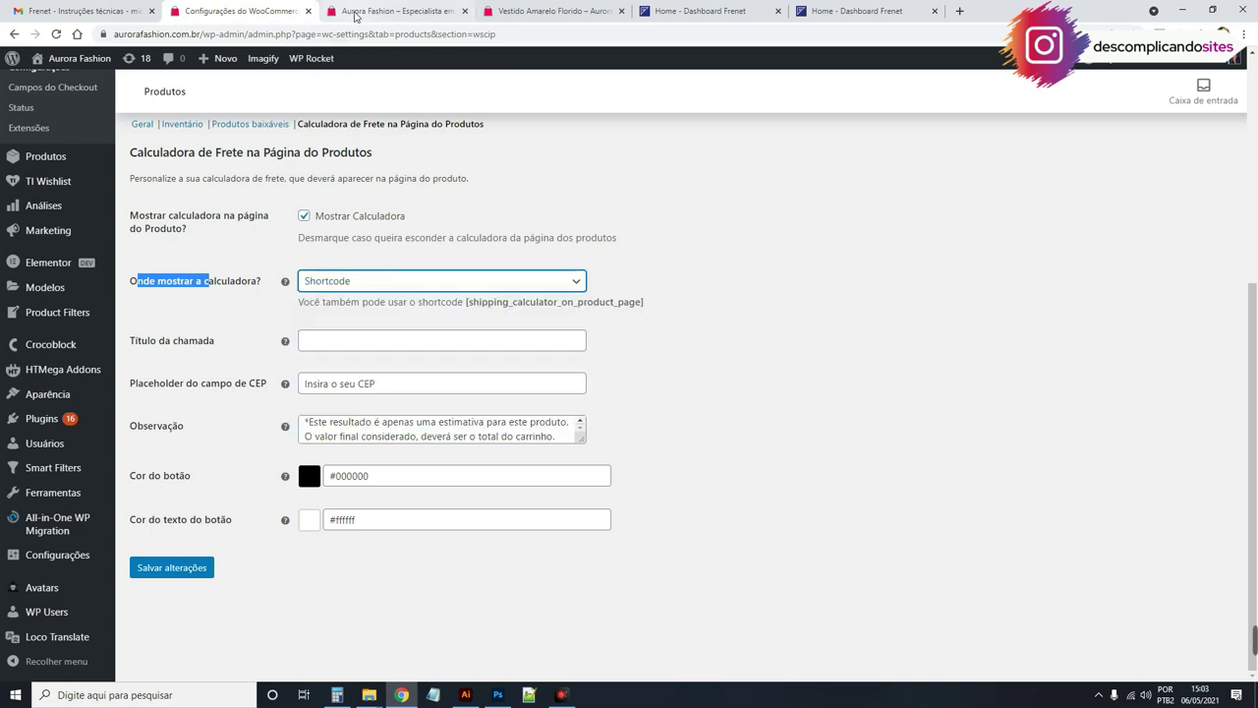
pyautogui.moveTo(468, 305); pyautogui.dragTo(649, 309)
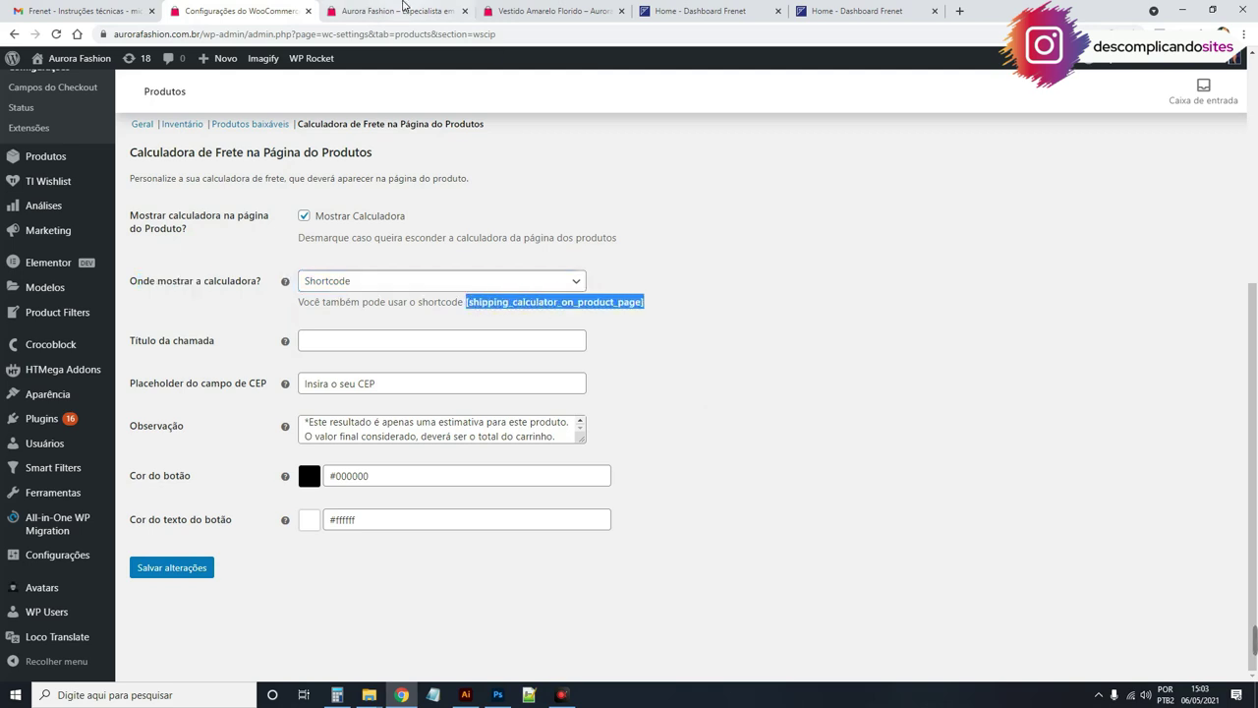
pyautogui.click(403, 11)
pyautogui.click(551, 9)
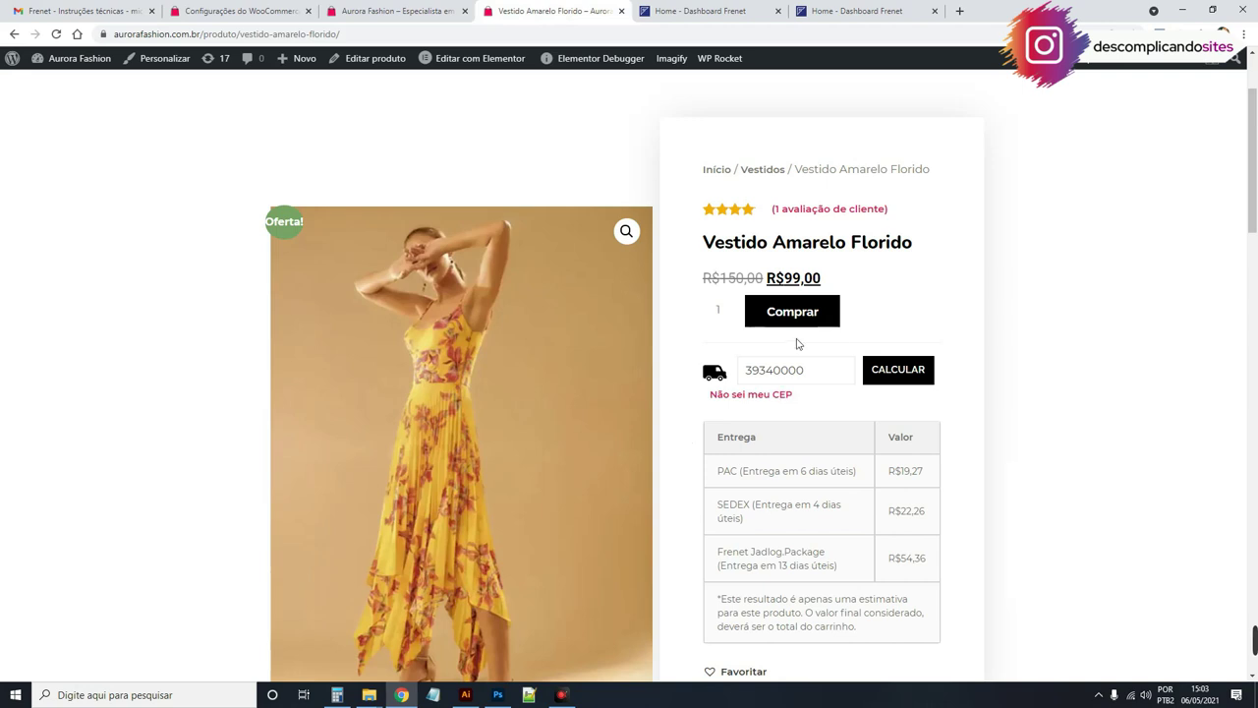
# Step: Check the Modelo de produto shortcode widget holds [shipping_calculator_on_product_page], then return to calculator settings
pyautogui.moveTo(478, 58)
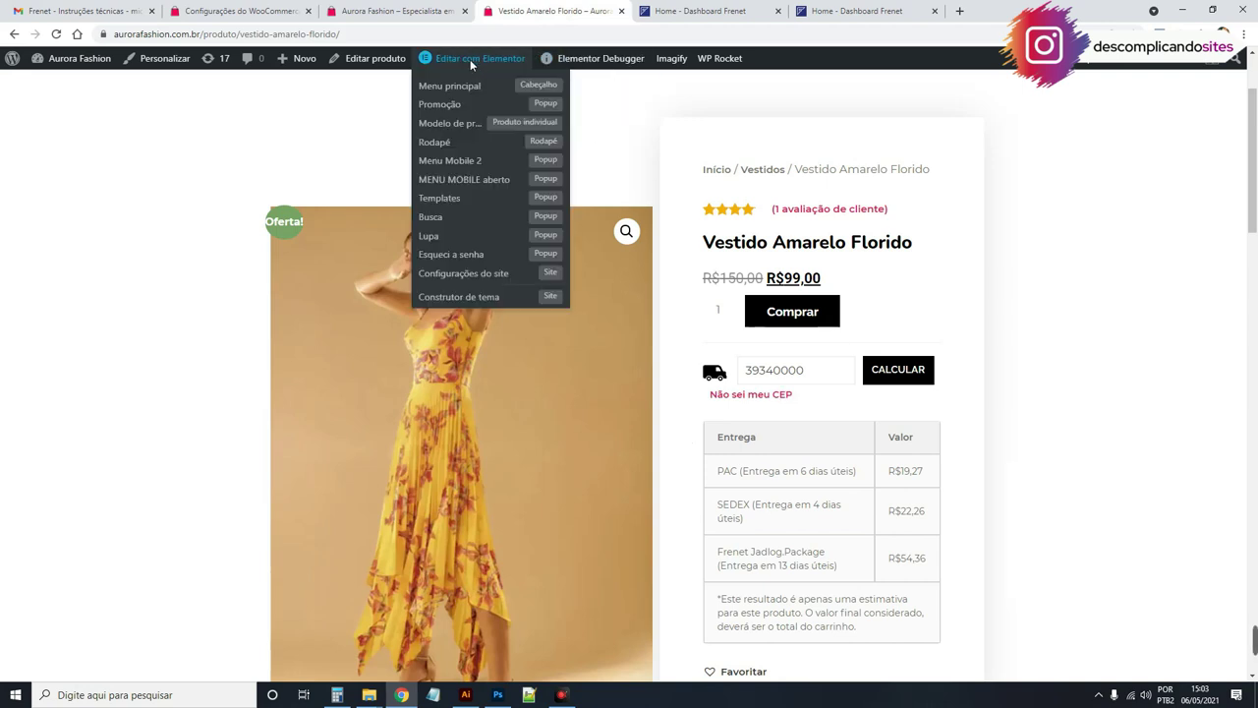
pyautogui.click(458, 126)
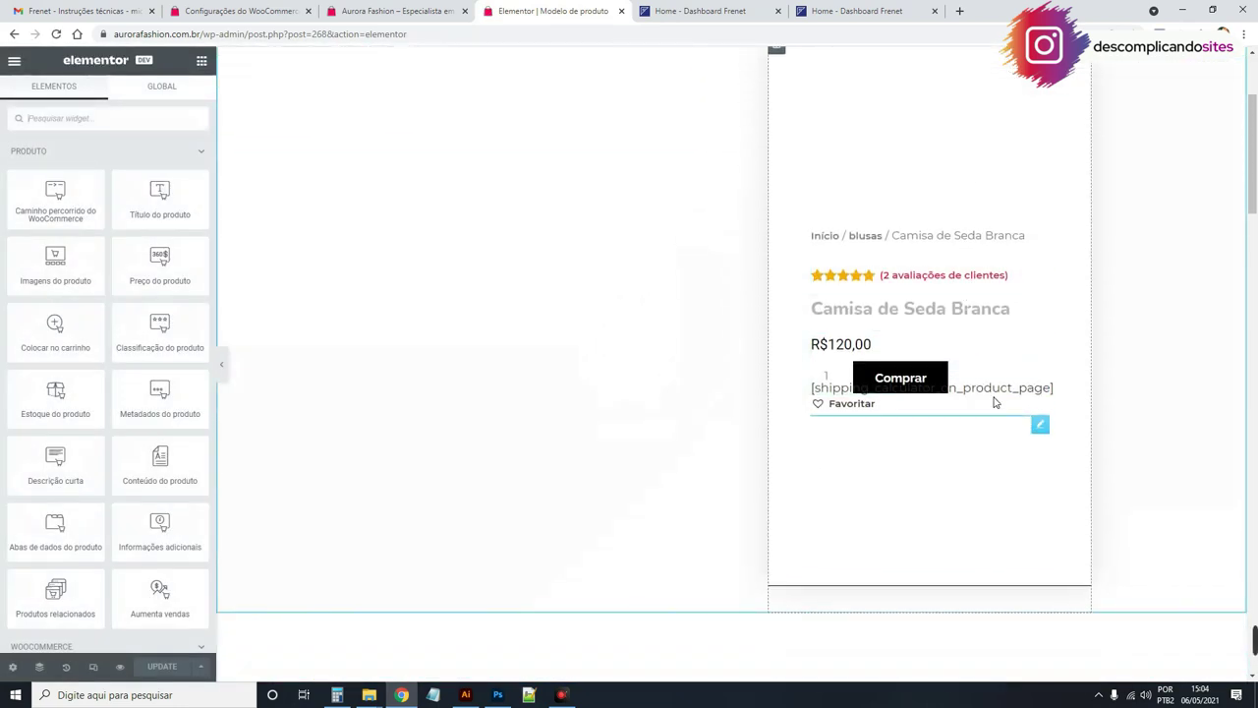
pyautogui.click(999, 394)
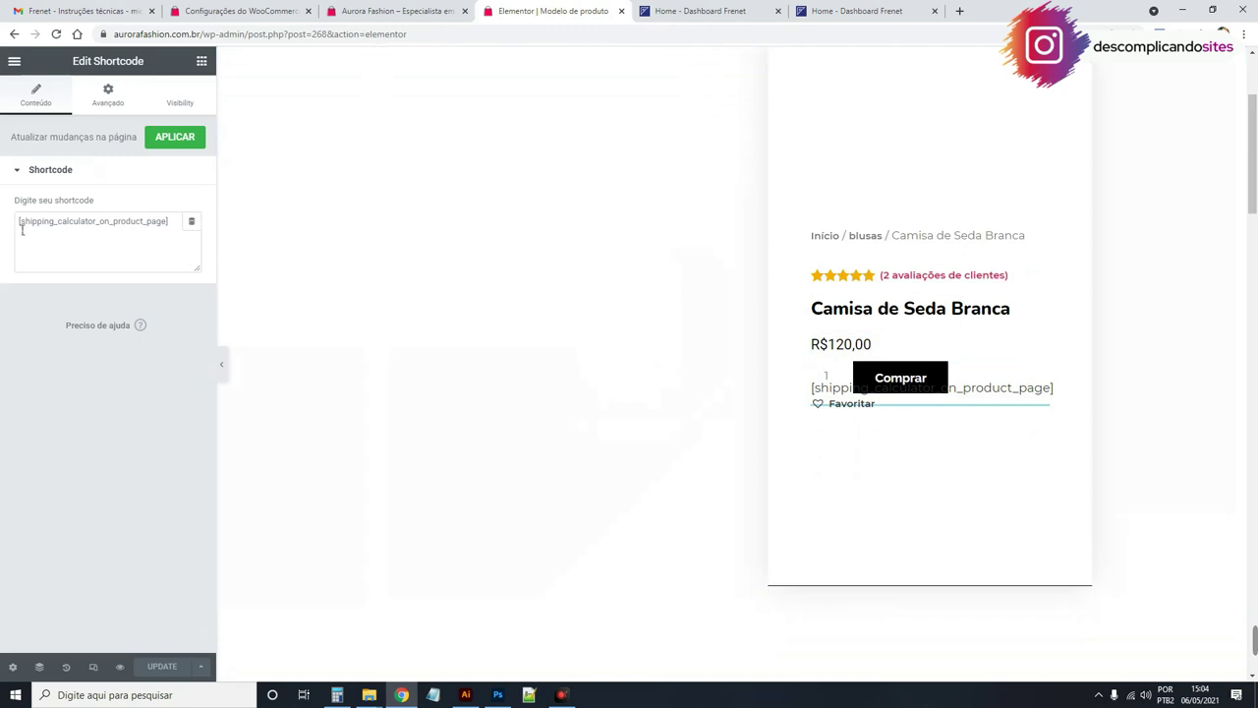
pyautogui.click(165, 225)
pyautogui.moveTo(166, 225); pyautogui.dragTo(14, 224)
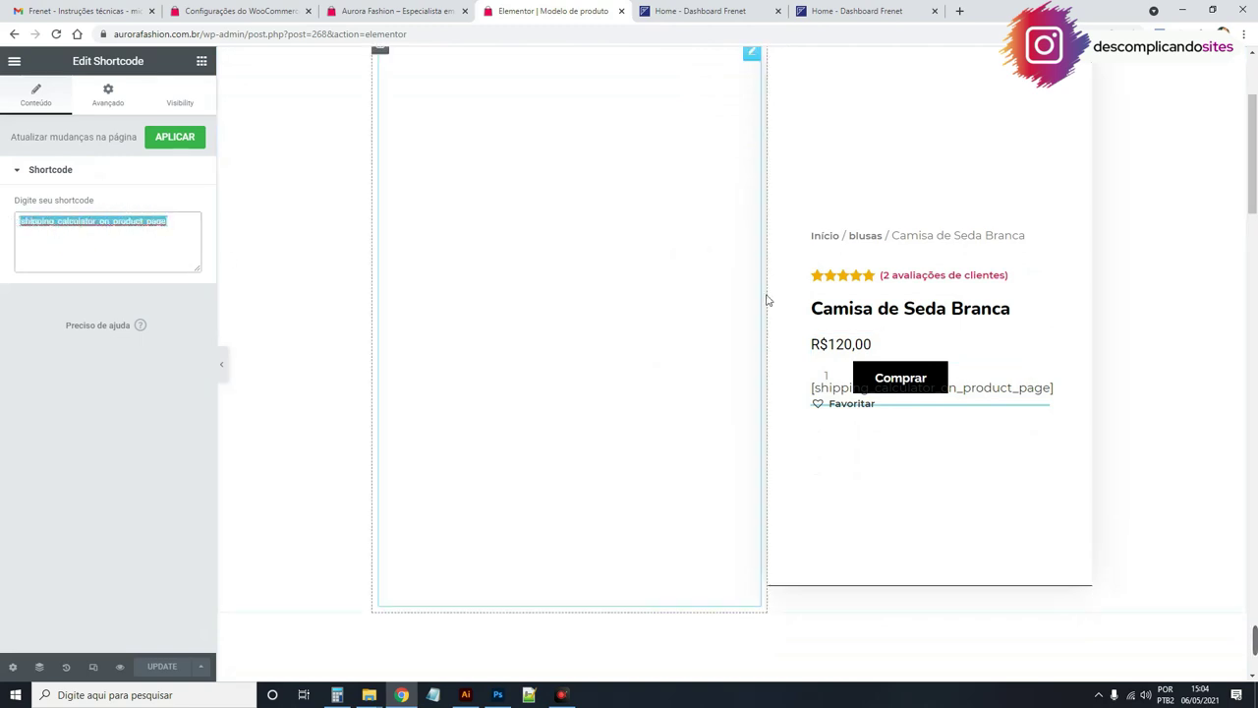
pyautogui.click(465, 11)
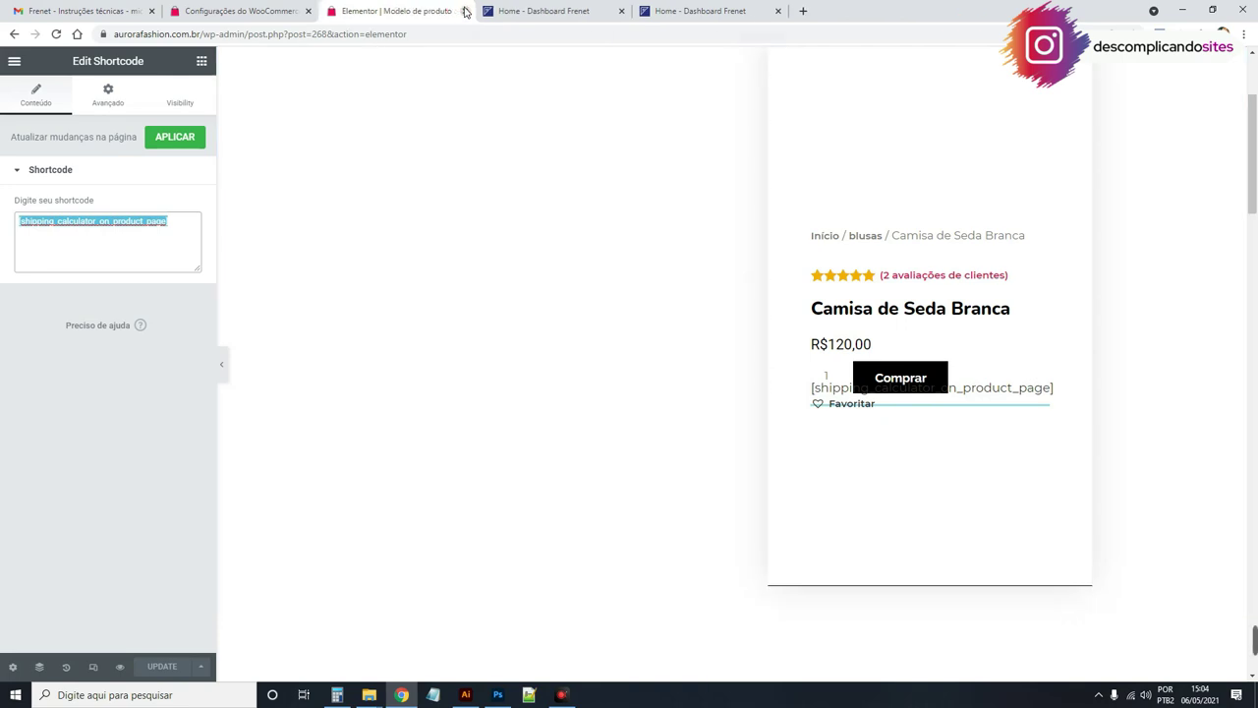
pyautogui.click(285, 11)
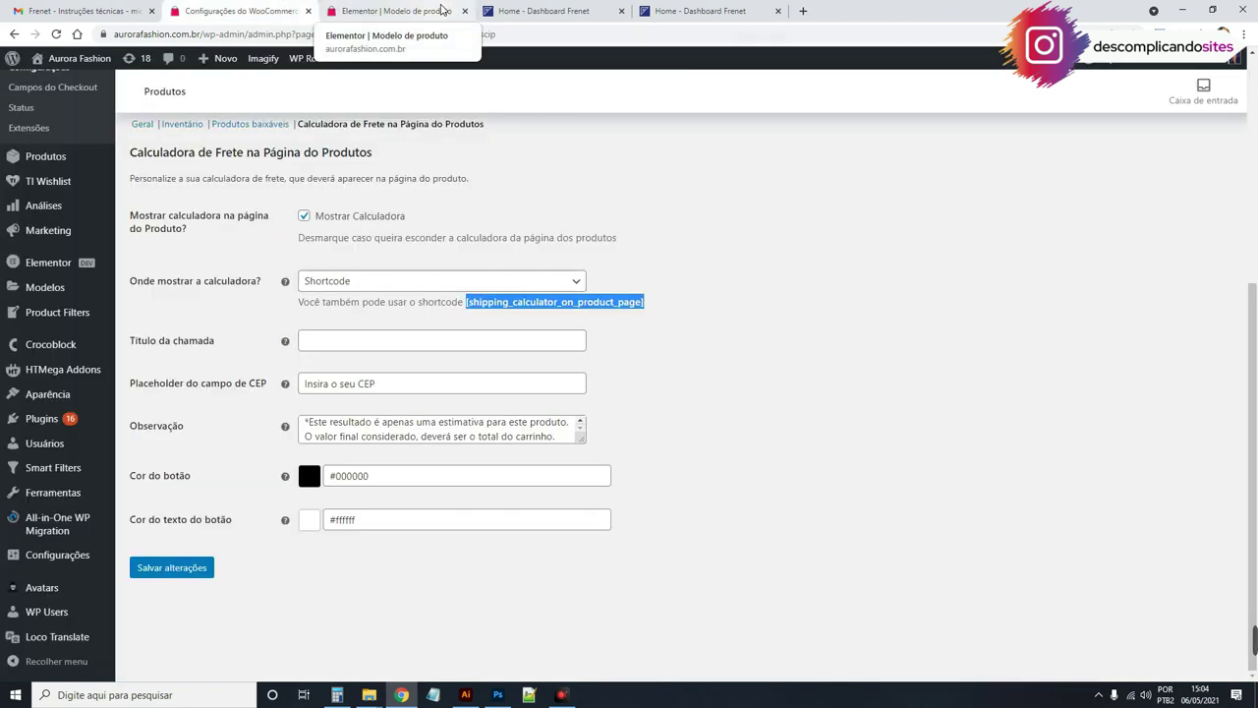
# Step: Reopen the store homepage, open Vestido Amarelo Florido's page and close the Elementor template tab
pyautogui.rightClick(831, 11)
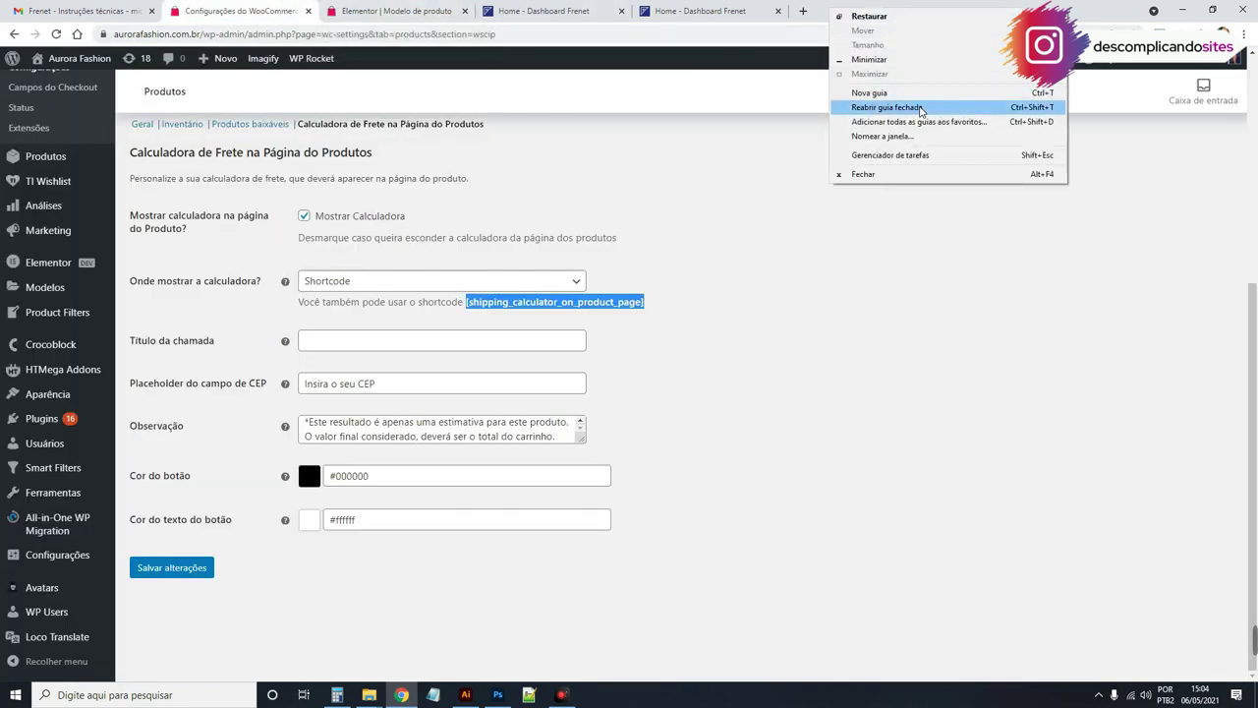
pyautogui.click(917, 106)
pyautogui.scroll(-2, 836, 233)
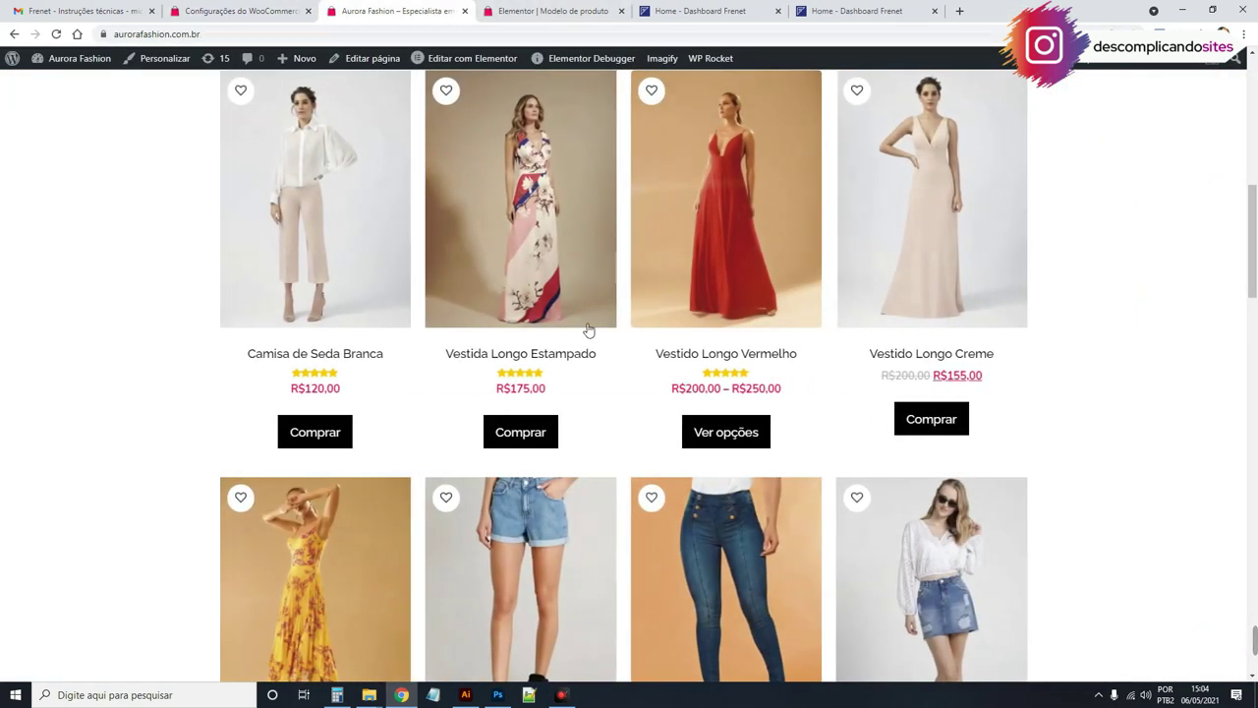
pyautogui.click(573, 247)
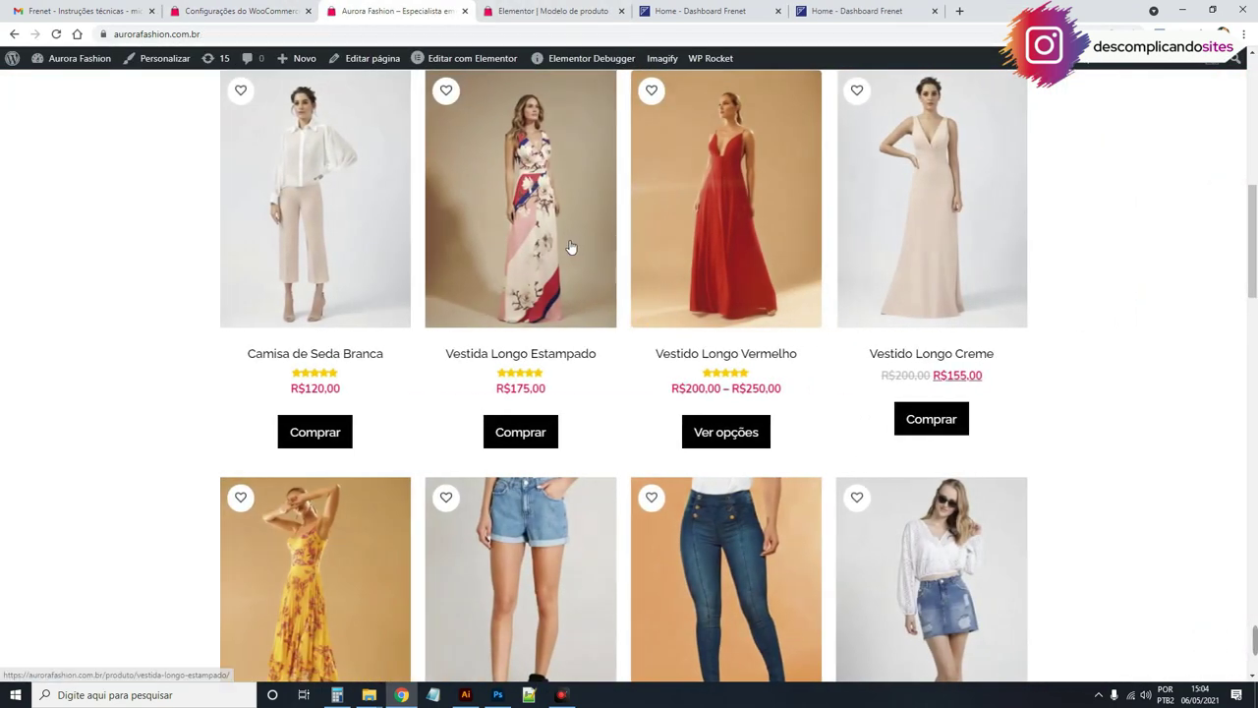
pyautogui.click(626, 11)
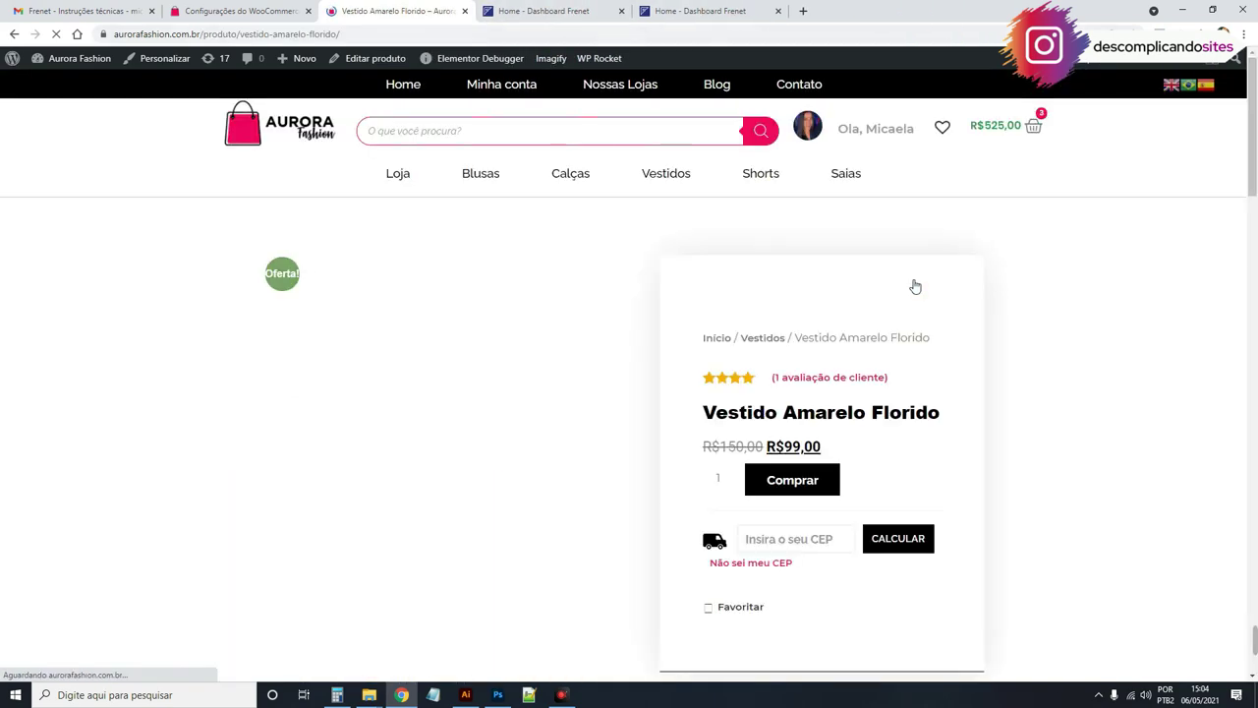
pyautogui.scroll(-2, 913, 284)
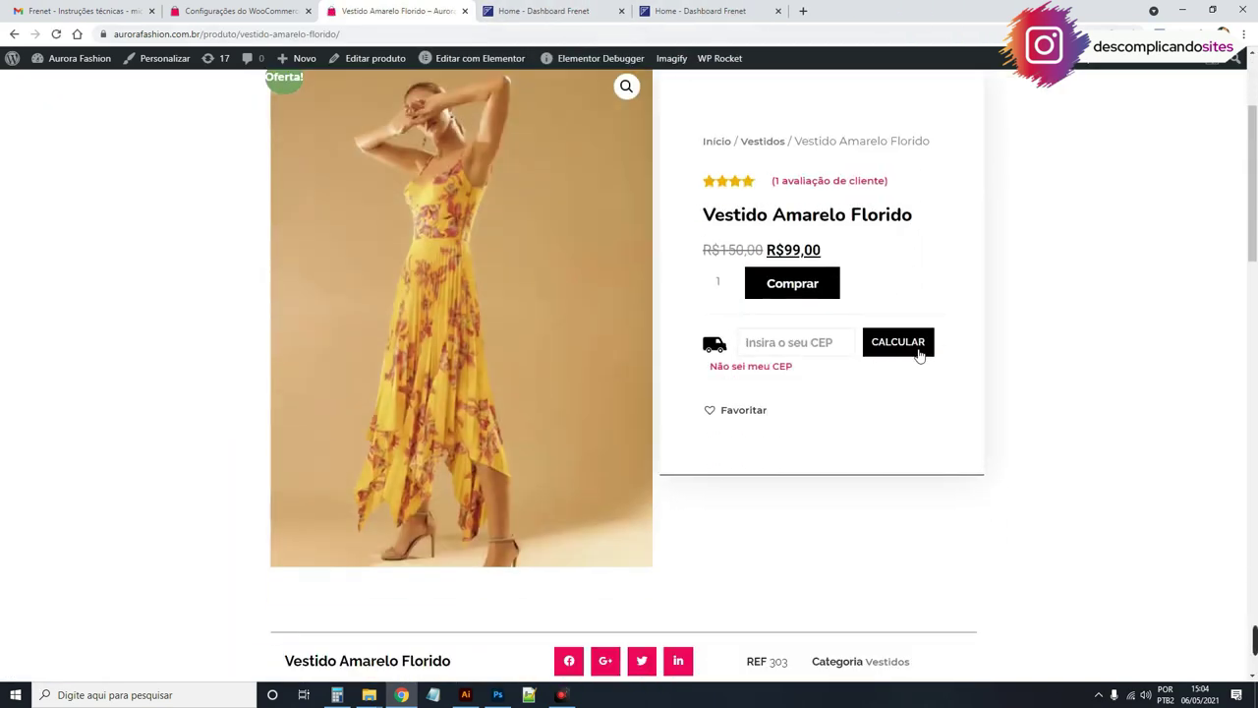
pyautogui.scroll(1, 1157, 349)
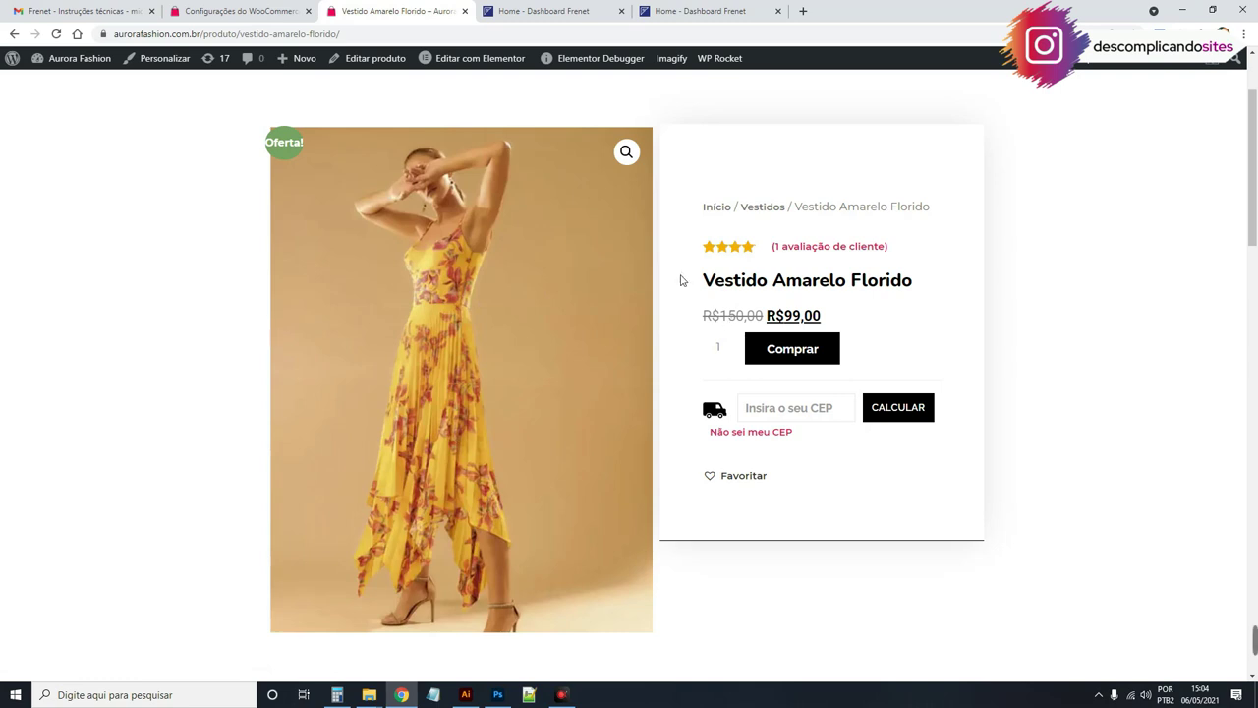
pyautogui.scroll(2, 649, 263)
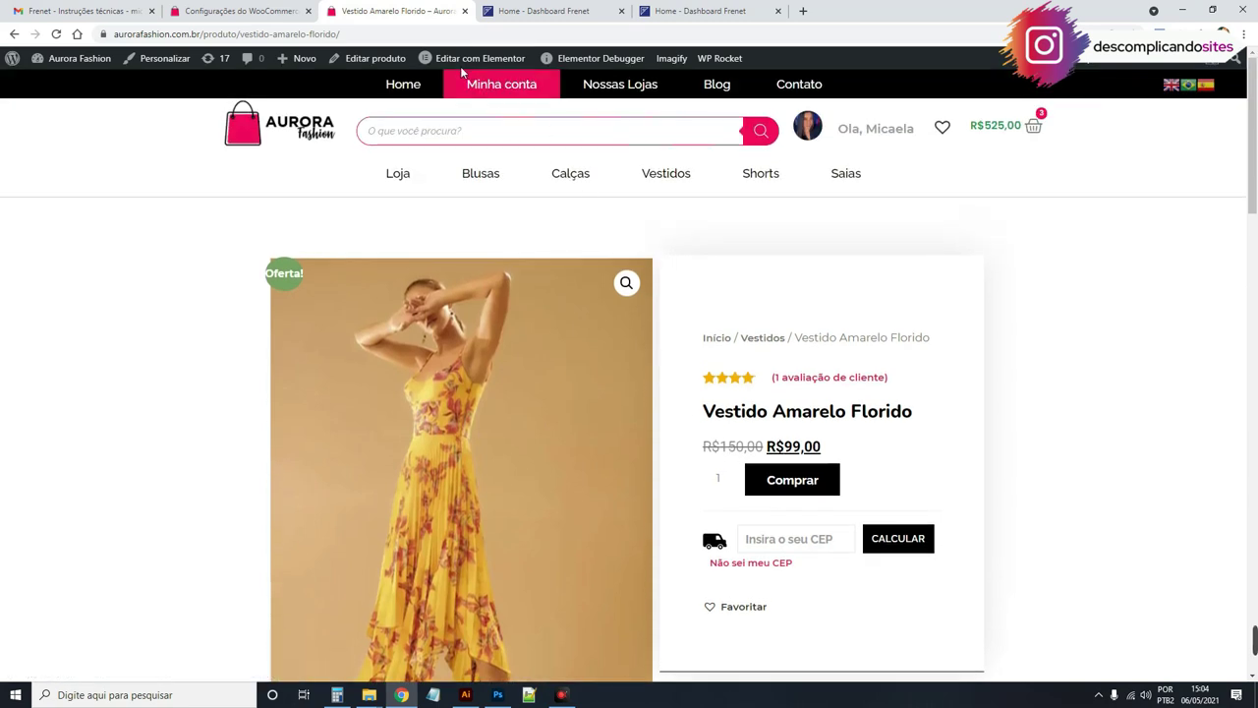
pyautogui.moveTo(455, 58)
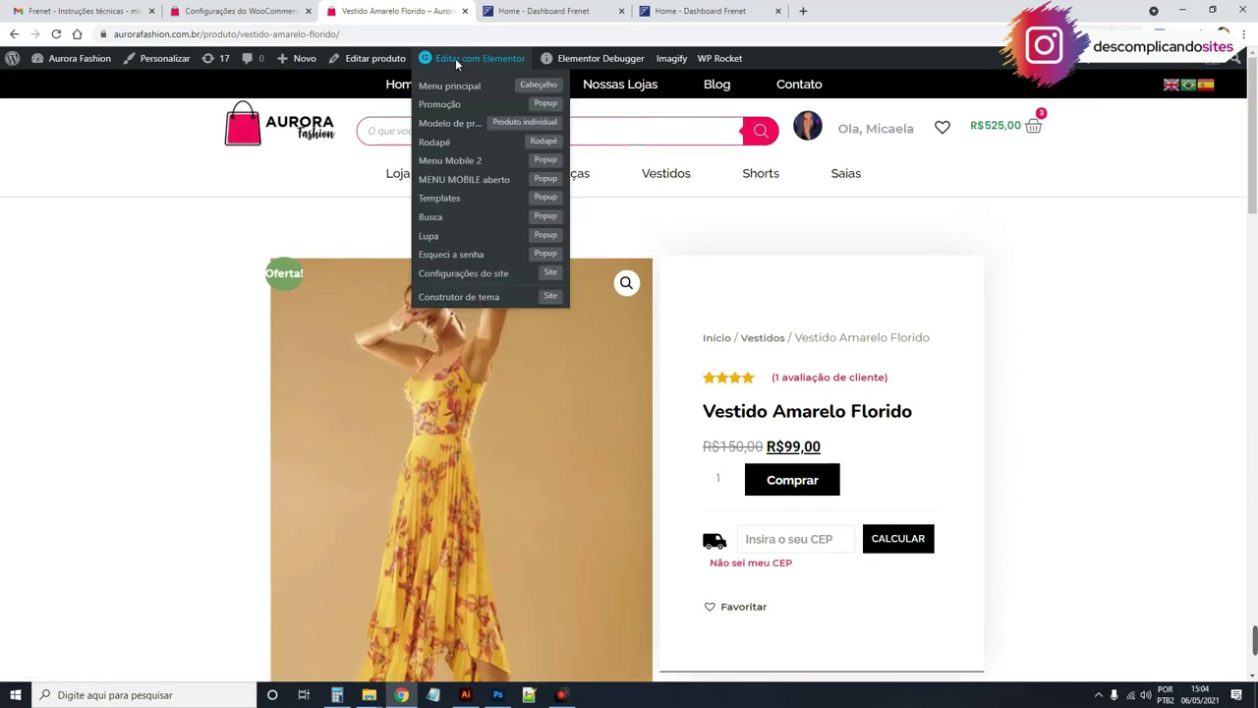
# Step: Open the Modelo de produto template in its own Elementor editor tab
pyautogui.rightClick(469, 128)
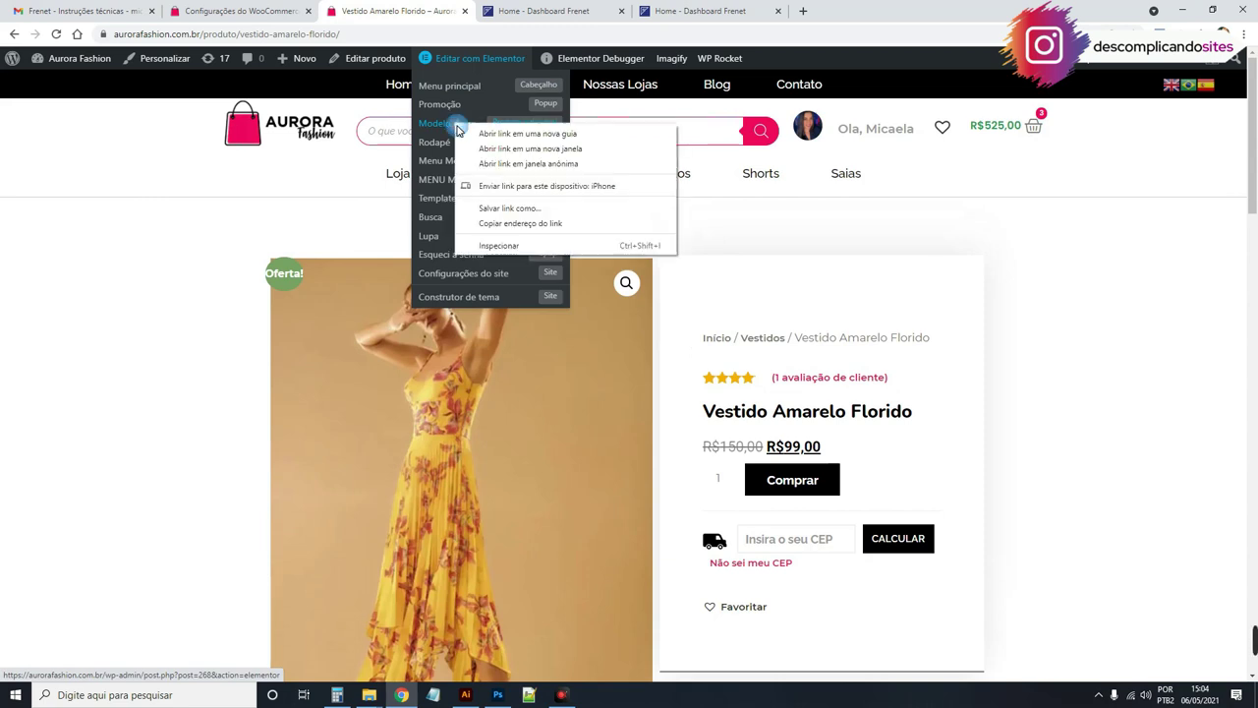
pyautogui.click(492, 134)
pyautogui.click(506, 12)
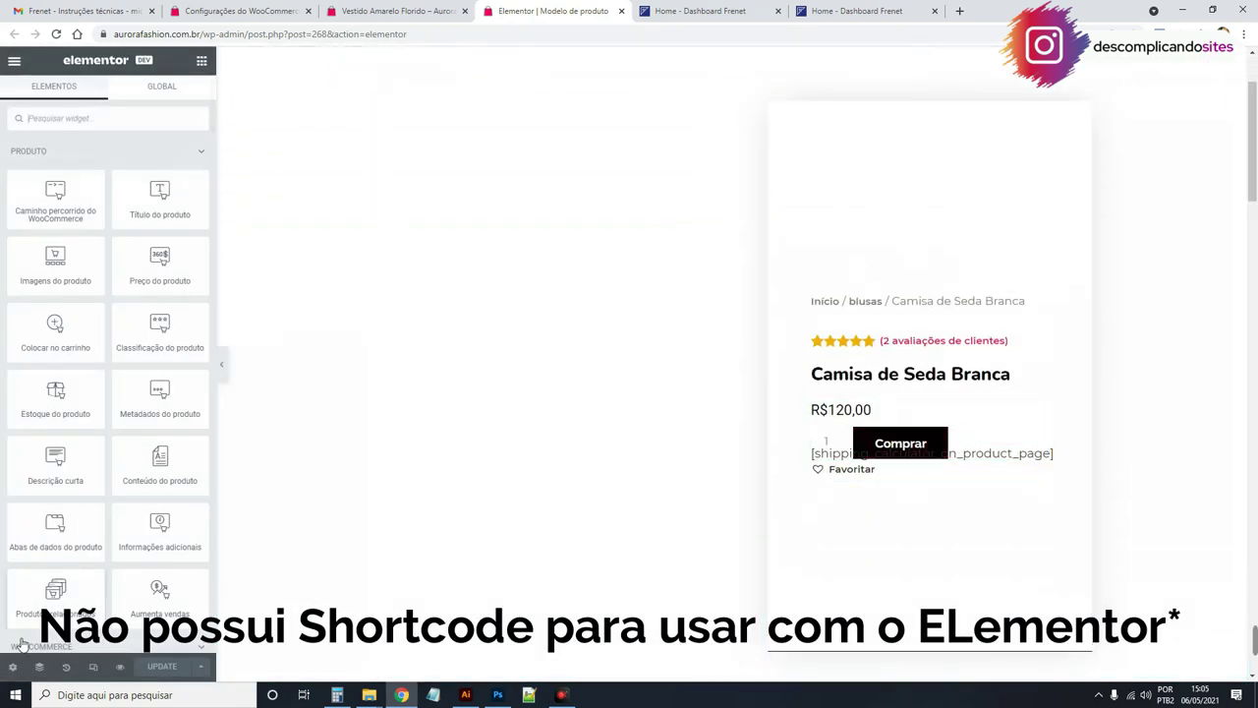
# Step: Delete the template's display condition, then save and close and go back to the Vestido Amarelo Florido page
pyautogui.click(200, 667)
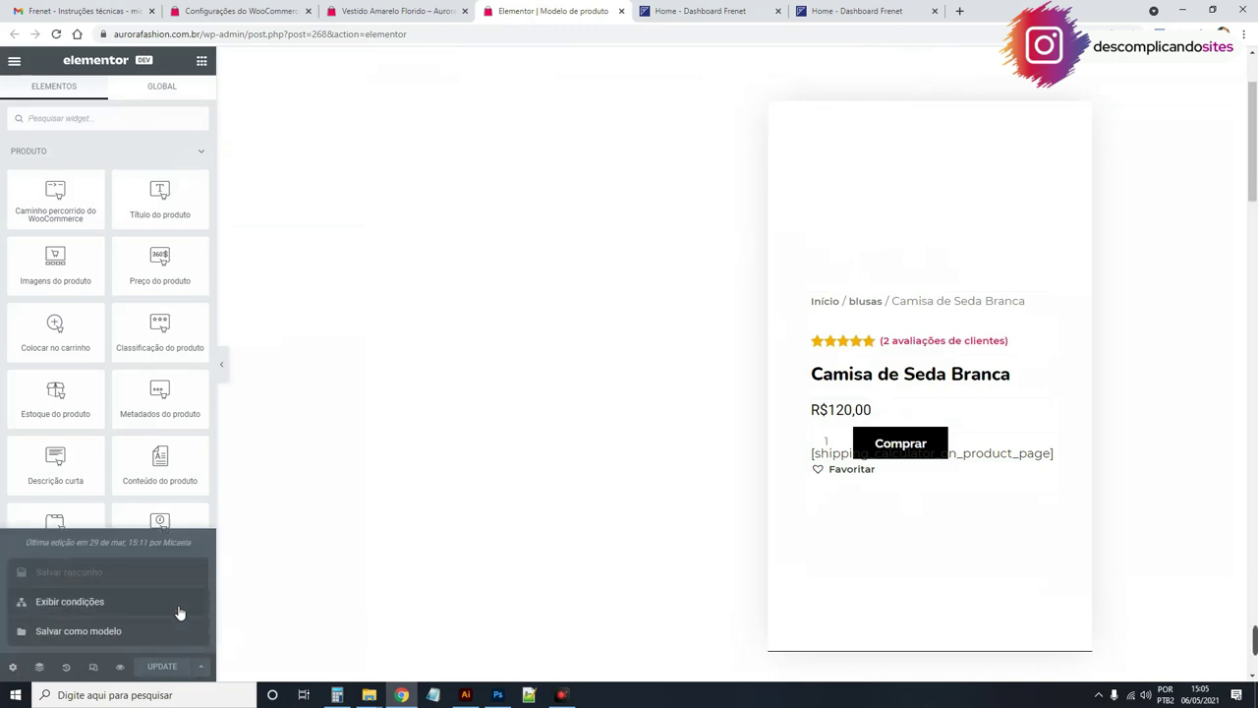
pyautogui.click(174, 607)
pyautogui.click(877, 381)
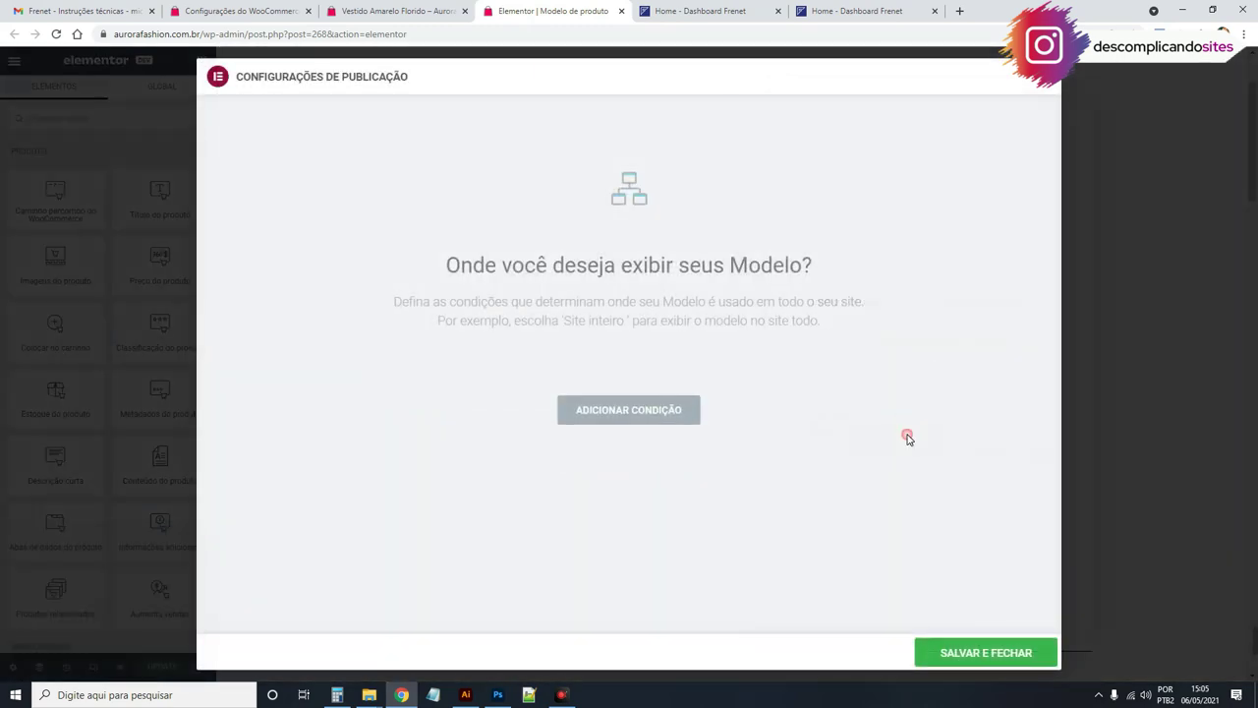
pyautogui.click(1005, 652)
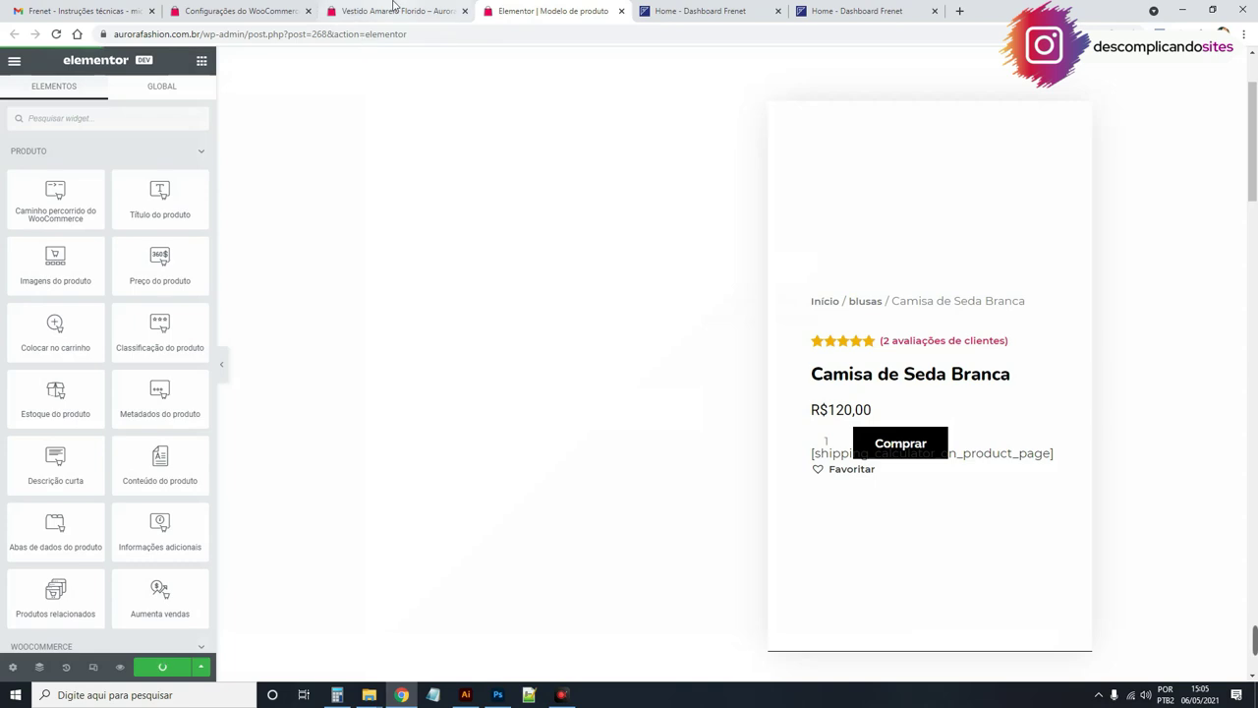
pyautogui.click(393, 10)
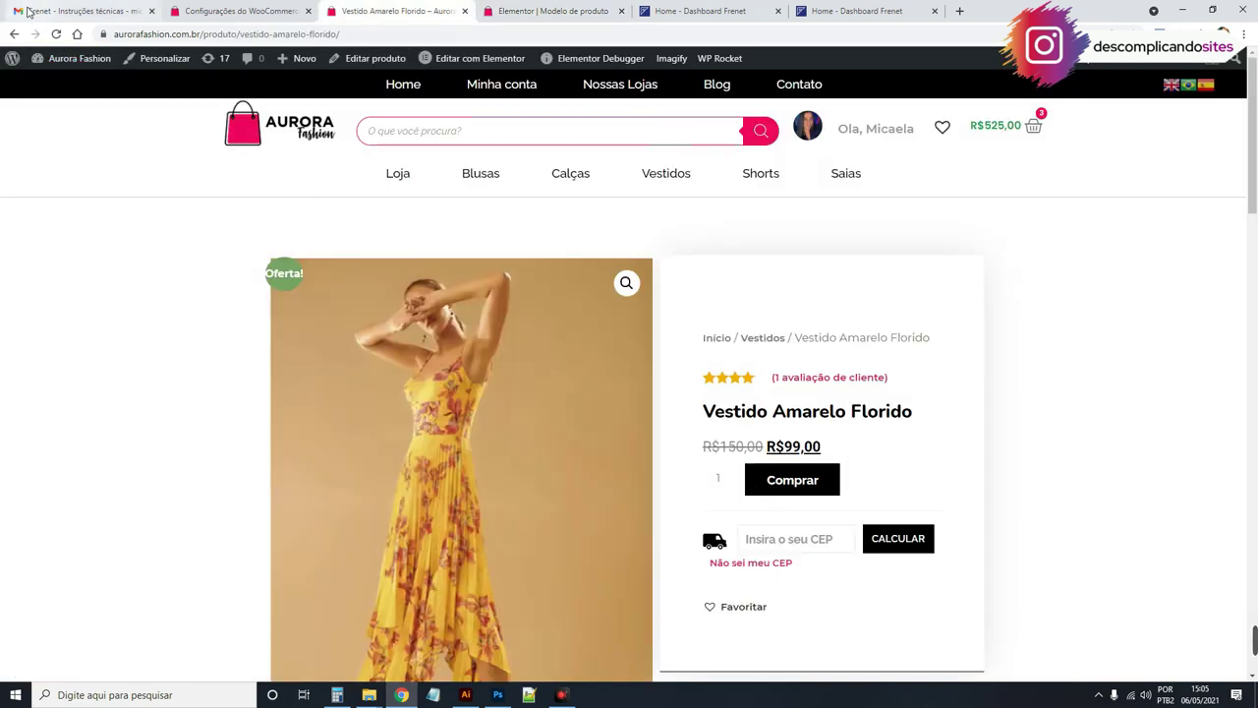
# Step: Reload the Vestido Amarelo Florido page and calculate the freight quote for CEP 38400-229
pyautogui.click(58, 35)
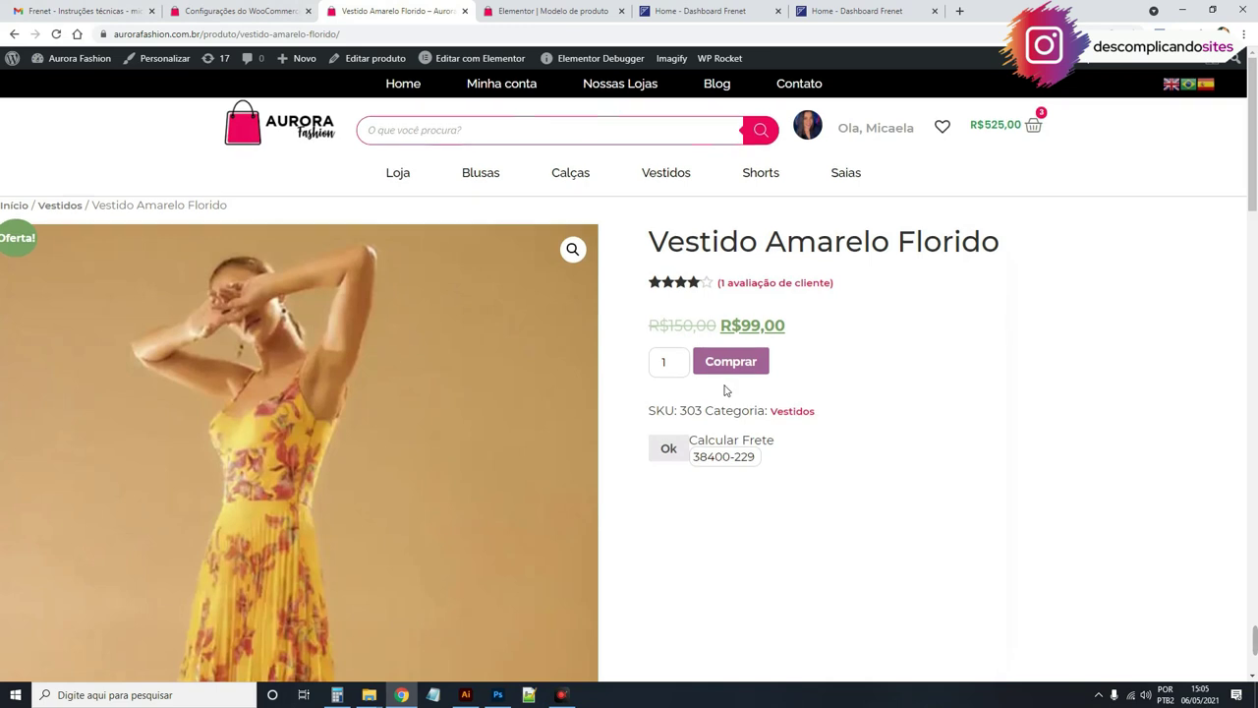
pyautogui.scroll(-3, 724, 388)
pyautogui.scroll(2, 728, 390)
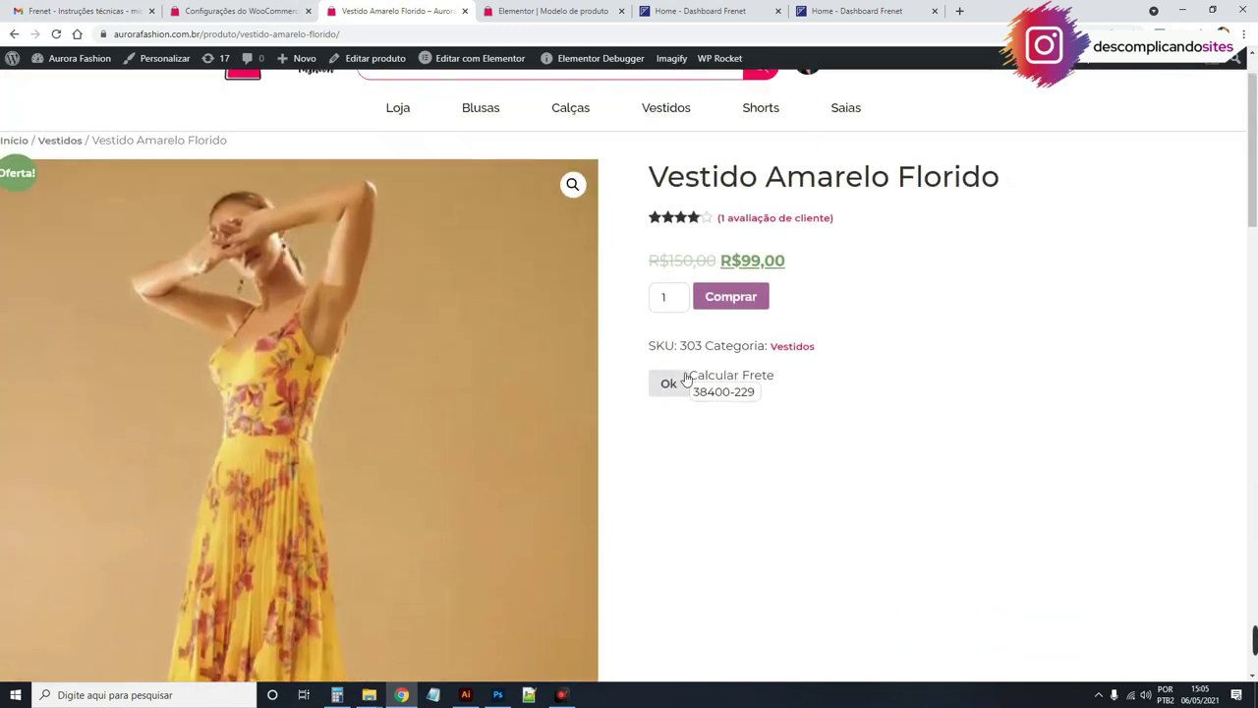
pyautogui.moveTo(697, 375); pyautogui.dragTo(744, 374)
pyautogui.click(717, 398)
pyautogui.click(678, 386)
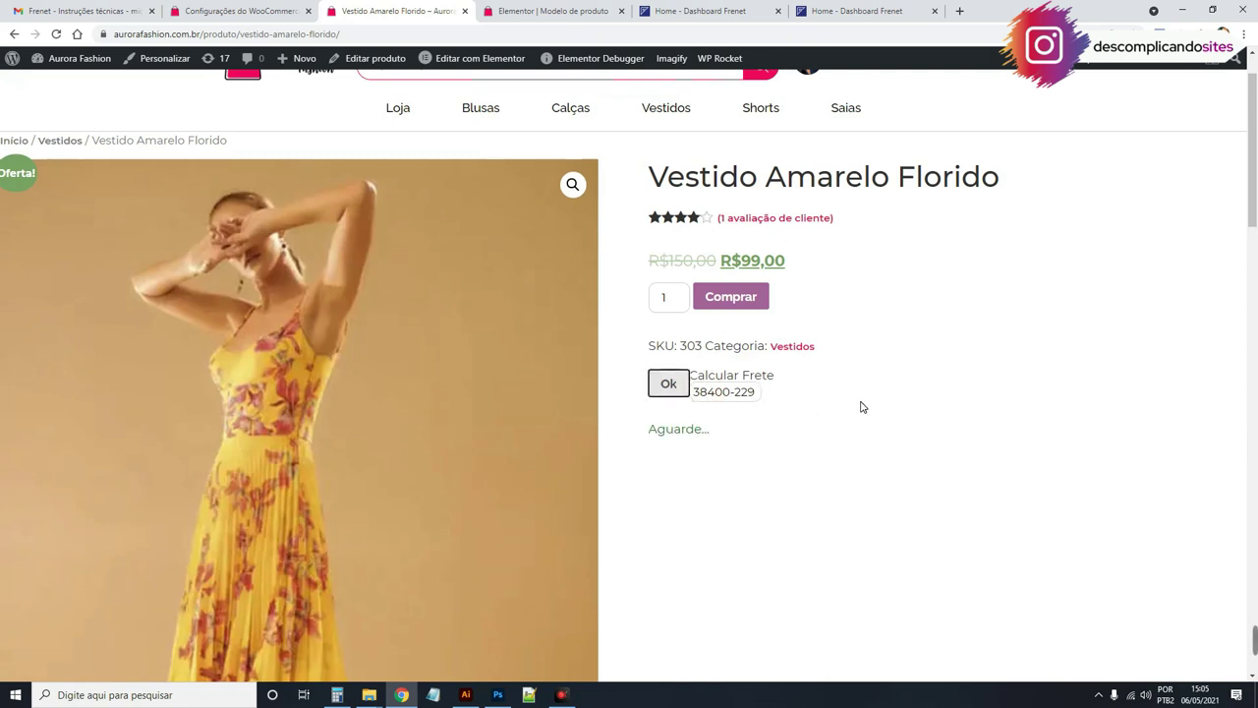